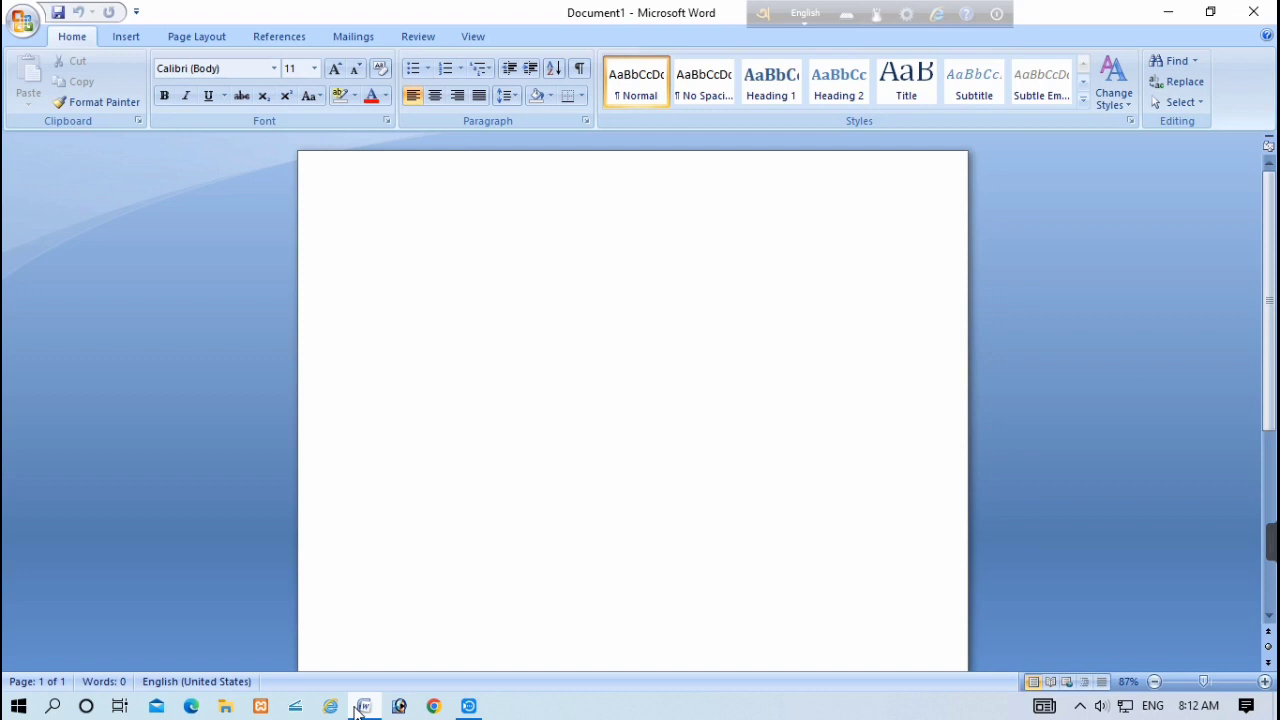
- Type placeholder text, overwrite it with 'IT LEARNING BENGALI', and select that line
{"action": "left_click", "coordinate": [357, 709]}
{"action": "mouse_move", "coordinate": [466, 708]}
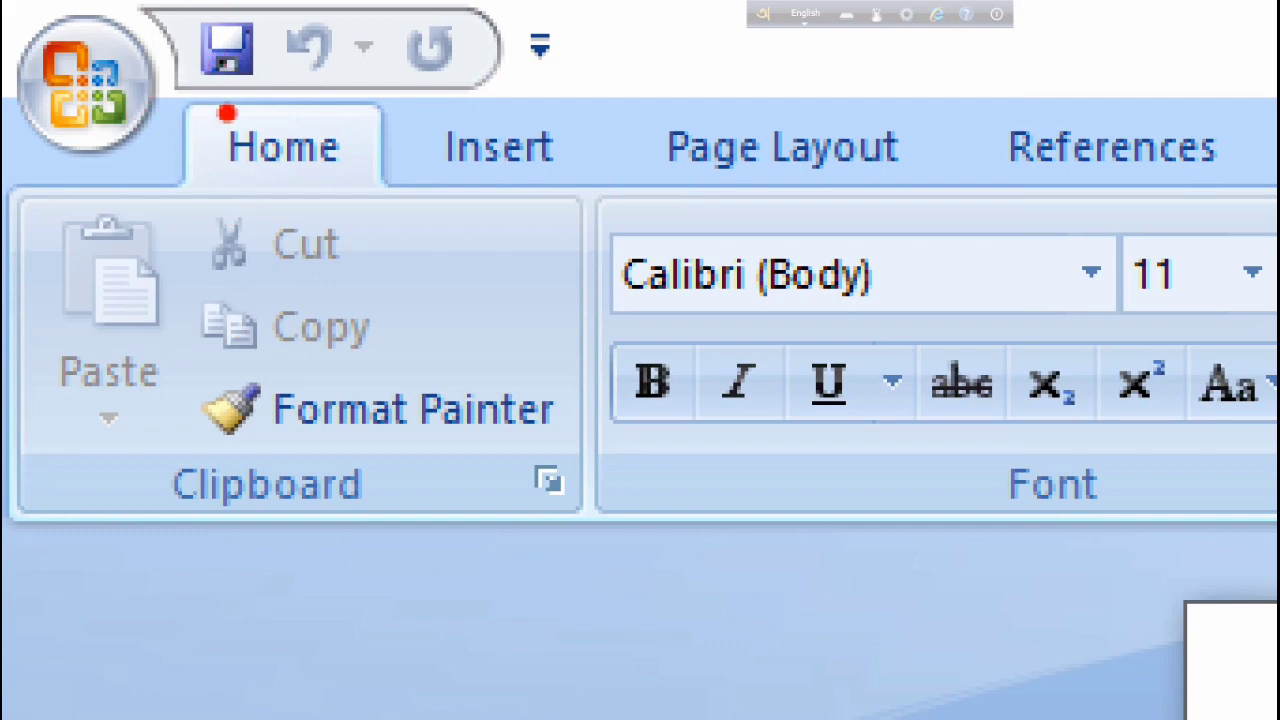
{"action": "mouse_move", "coordinate": [159, 94]}
{"action": "left_mouse_down"}
{"action": "mouse_move", "coordinate": [498, 34]}
{"action": "mouse_move", "coordinate": [305, 174]}
{"action": "left_mouse_up"}
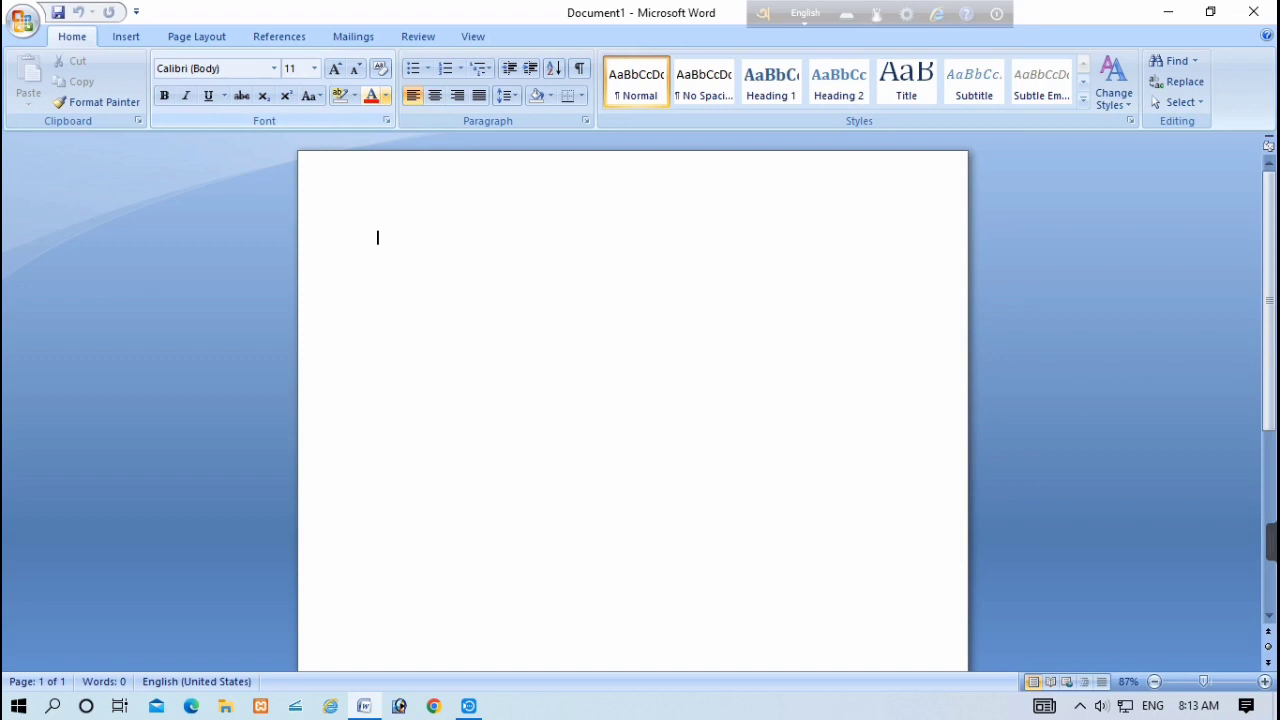
{"action": "type", "text": "hsghh"}
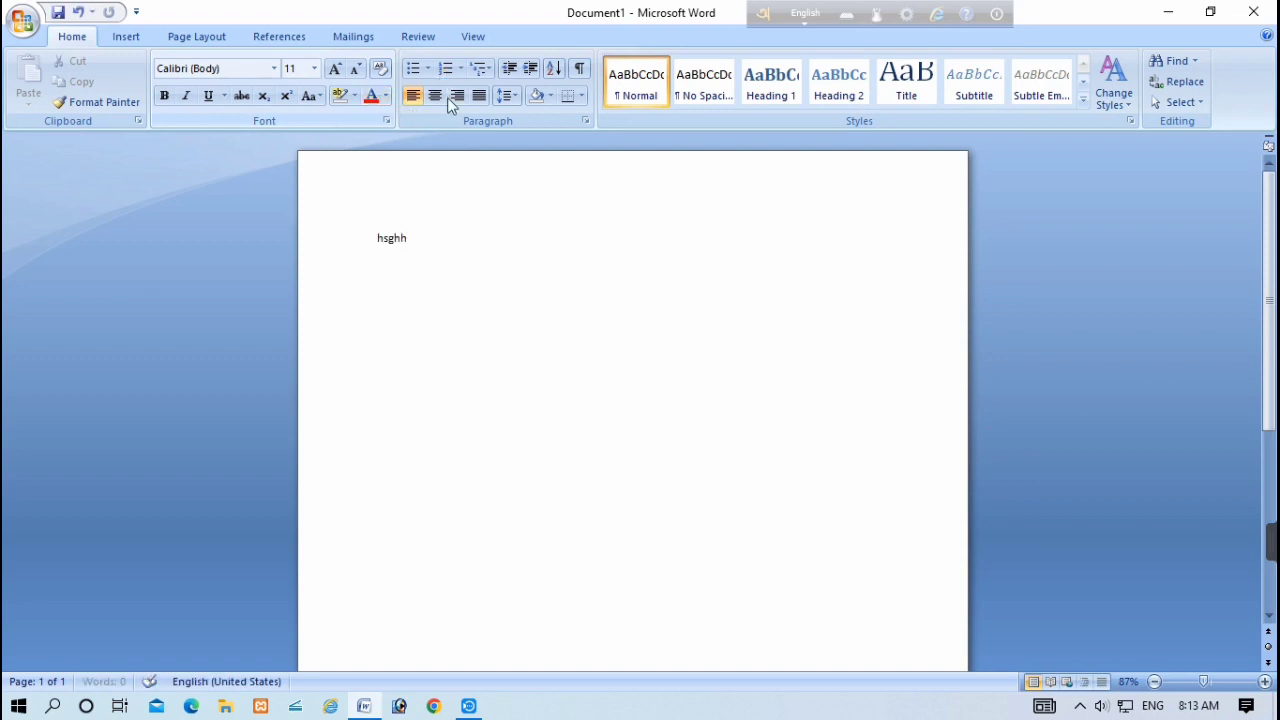
{"action": "left_click", "coordinate": [334, 236]}
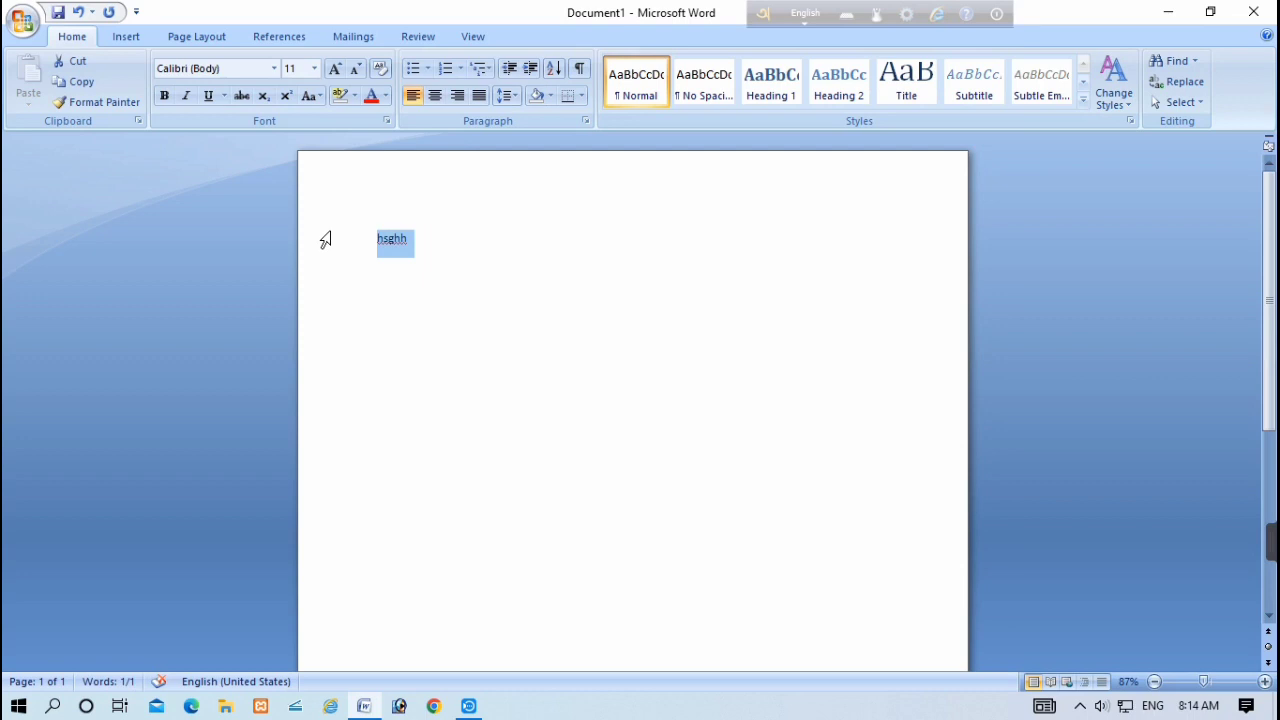
{"action": "type", "text": "IT "}
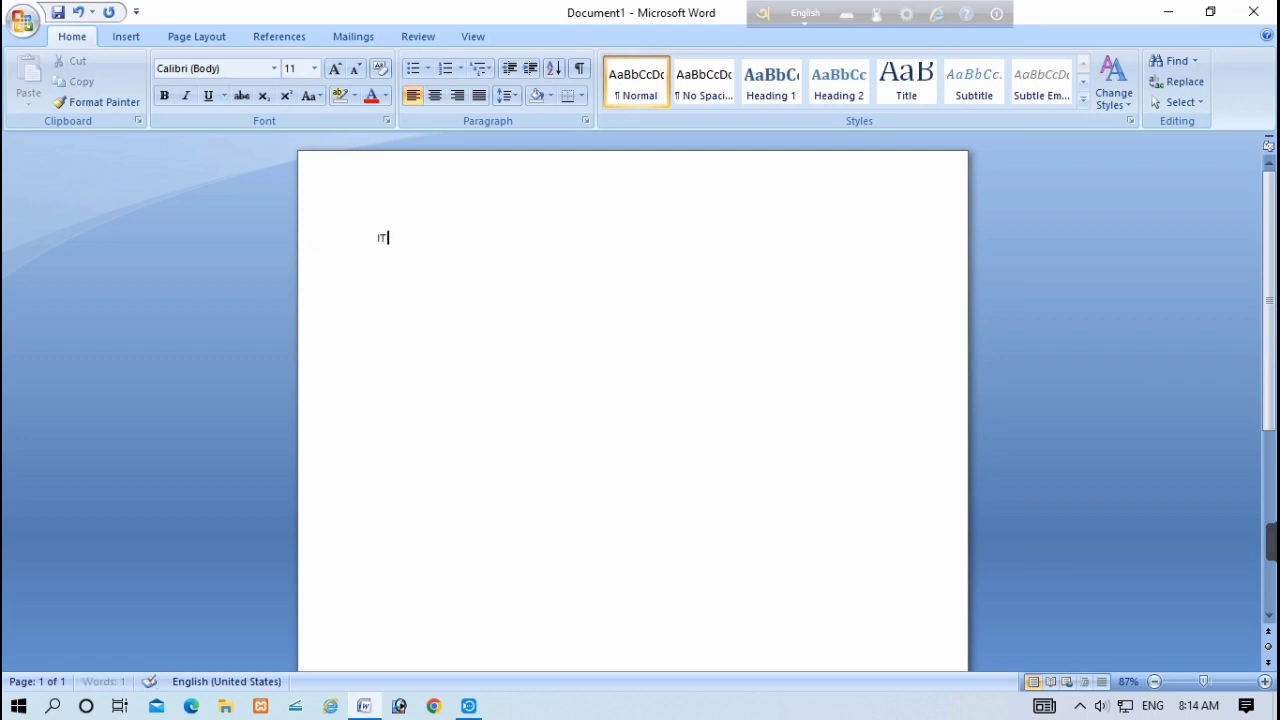
{"action": "type", "text": "LEARN"}
{"action": "type", "text": "ING "}
{"action": "type", "text": "BENG"}
{"action": "type", "text": "ALI"}
{"action": "left_click_drag", "start_coordinate": [546, 240], "coordinate": [357, 248]}
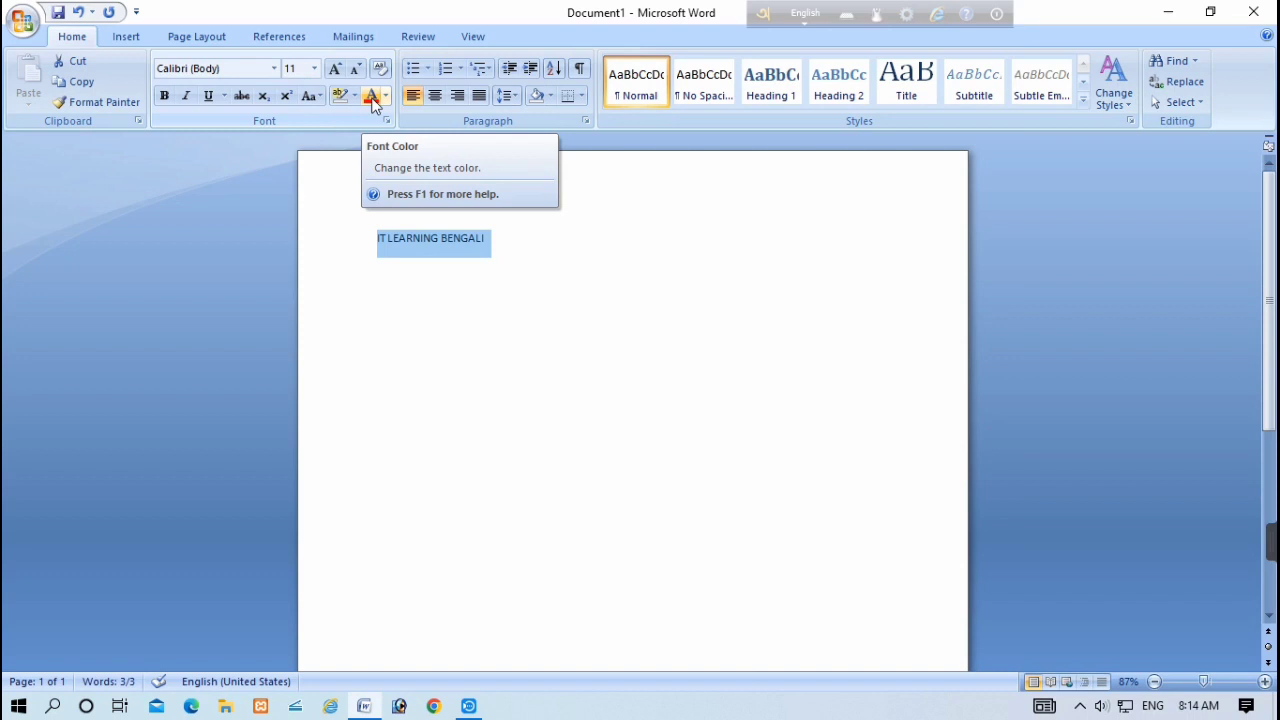
- Set the heading font to Bodoni MT Condensed at size 28
{"action": "left_click", "coordinate": [275, 70]}
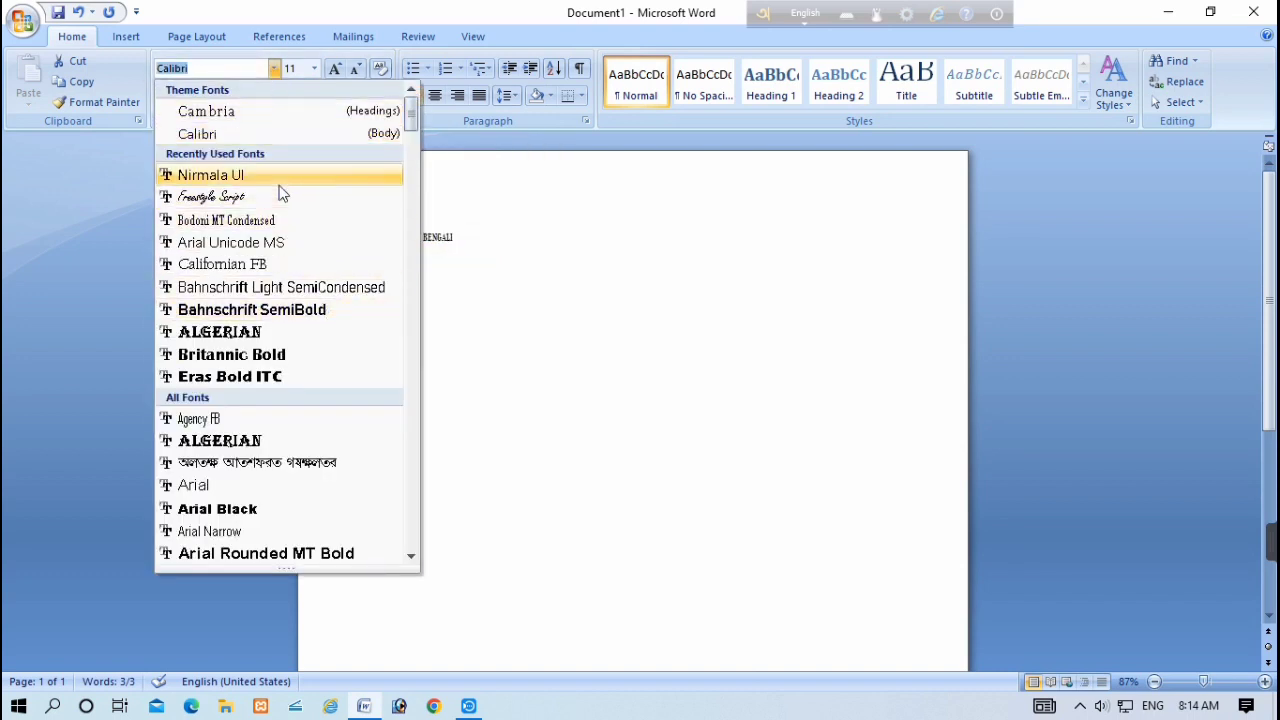
{"action": "left_click", "coordinate": [282, 222]}
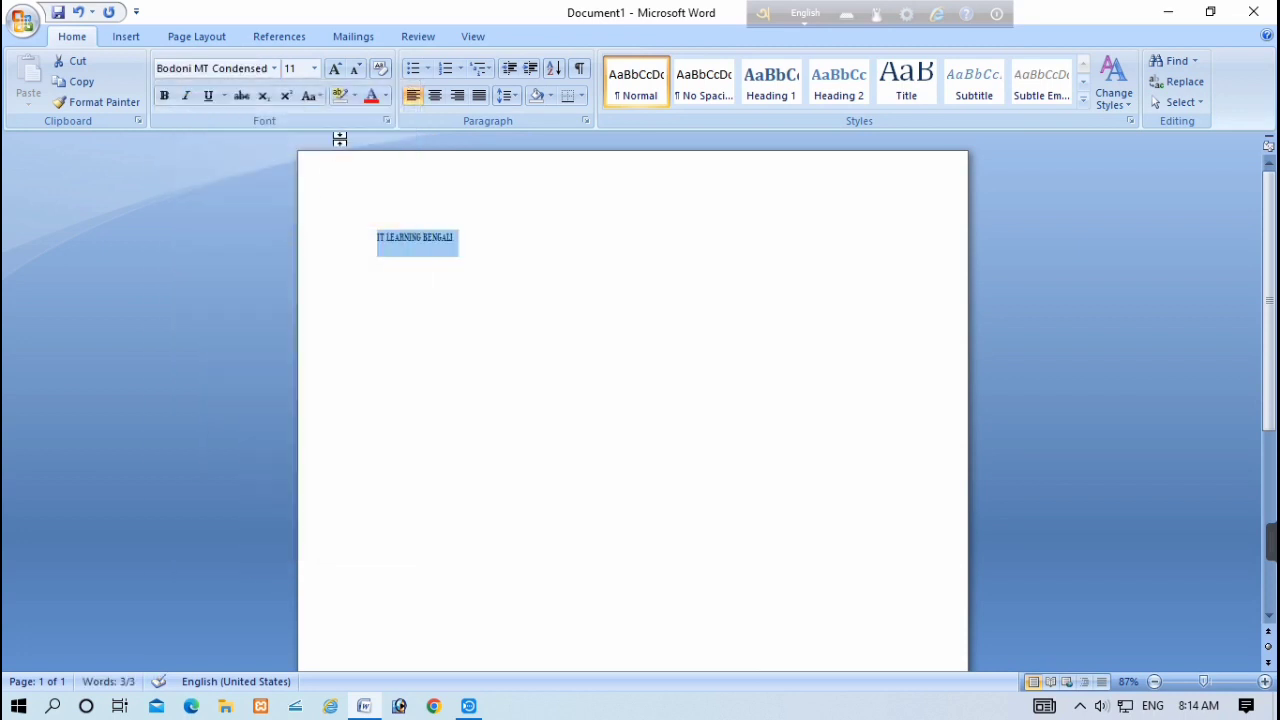
{"action": "left_click", "coordinate": [312, 69]}
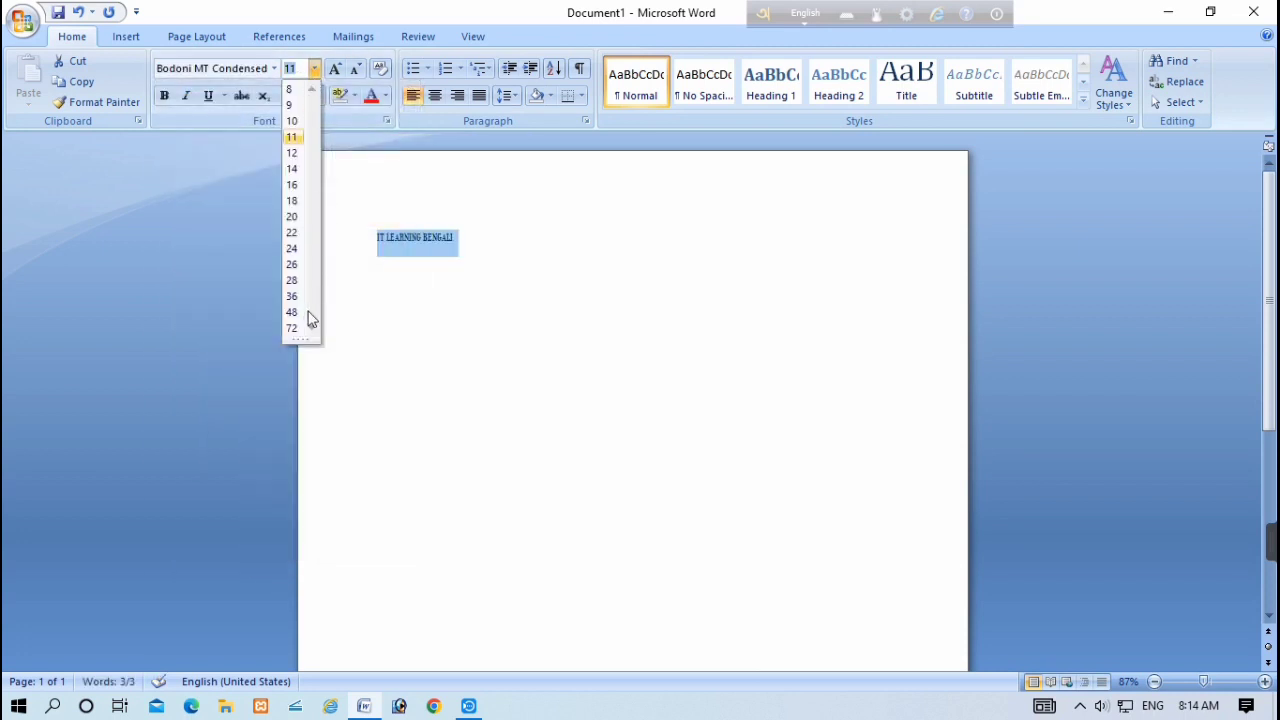
{"action": "left_click", "coordinate": [292, 283]}
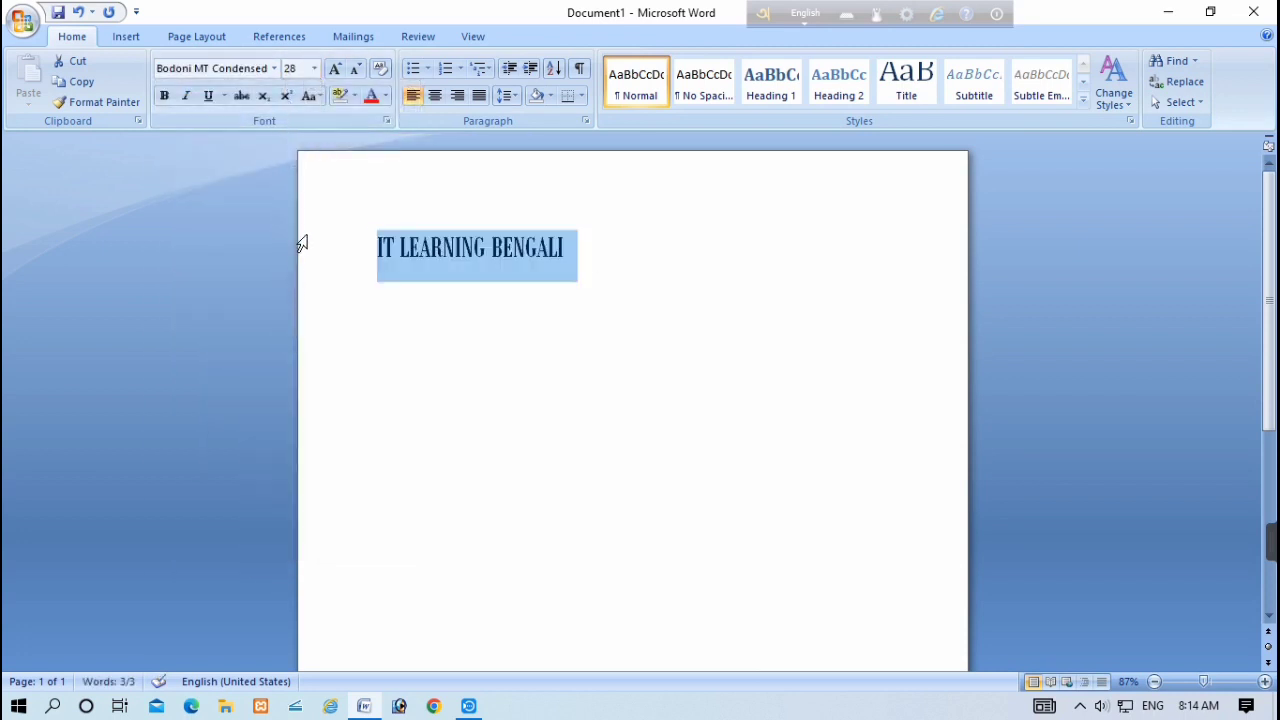
- Grow the heading three sizes larger, then shrink it back to 28
{"action": "left_click", "coordinate": [336, 76]}
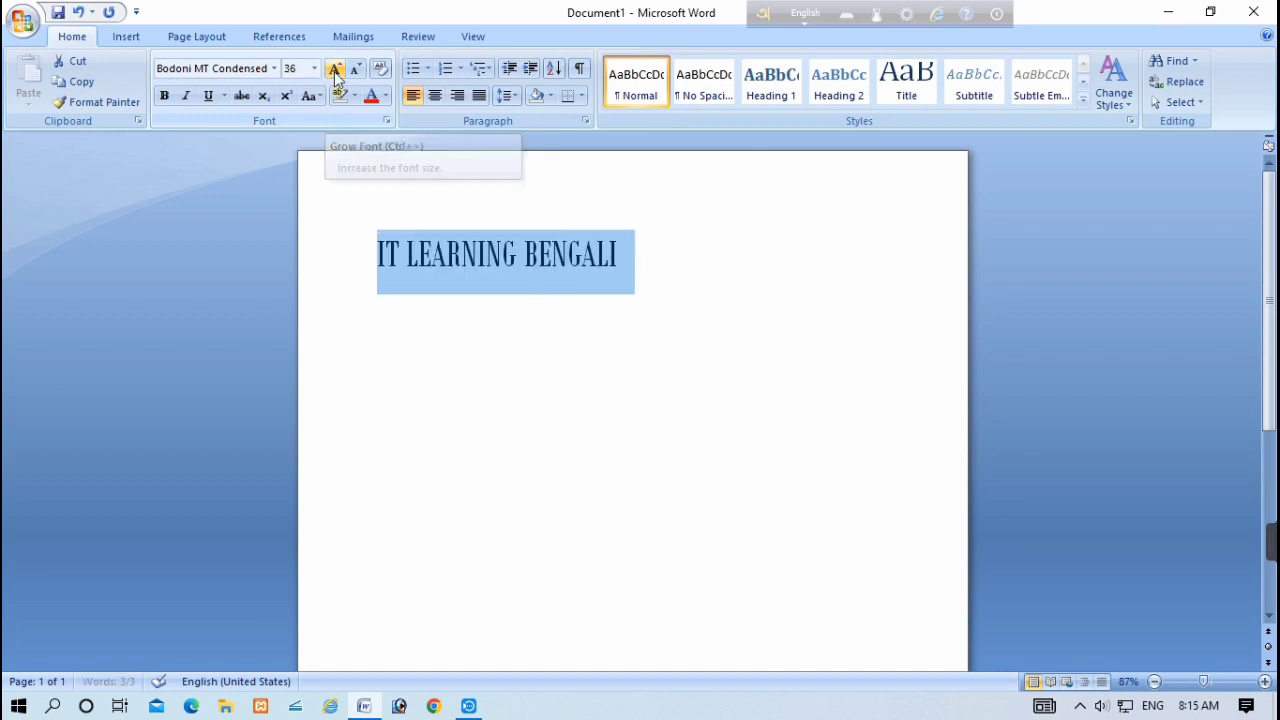
{"action": "left_click", "coordinate": [336, 76]}
{"action": "left_click", "coordinate": [336, 76]}
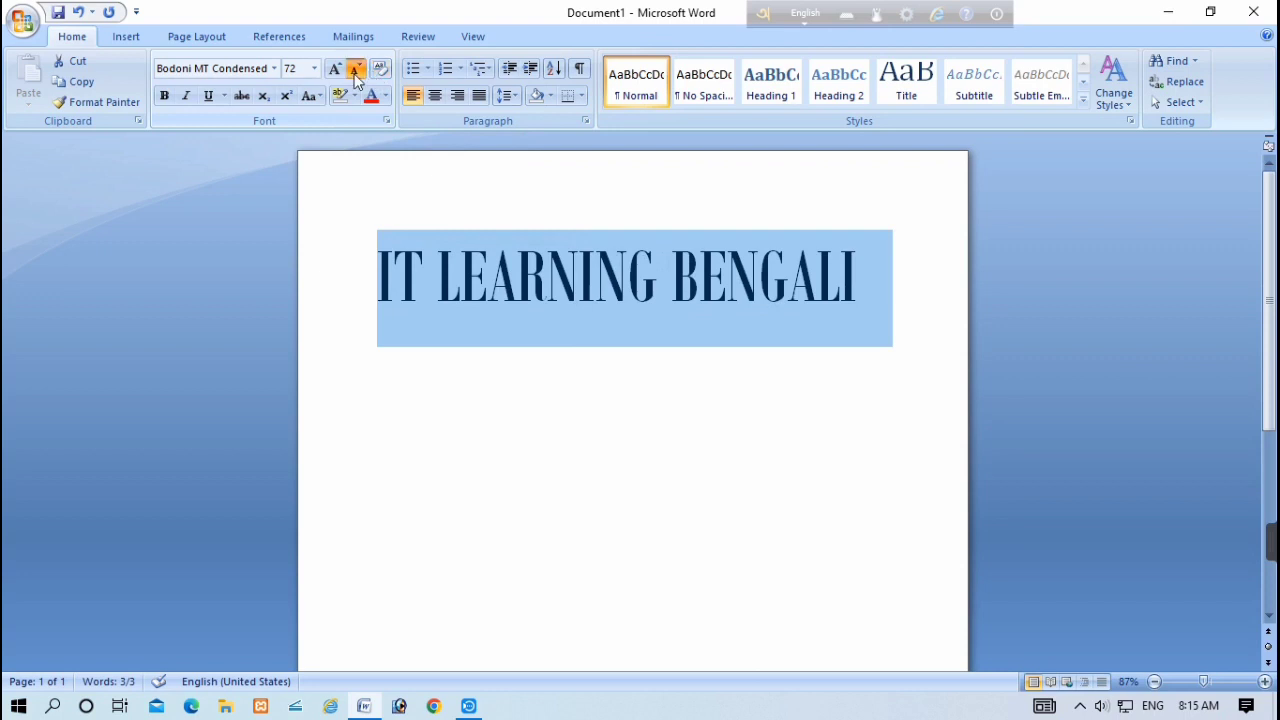
{"action": "left_click", "coordinate": [356, 72]}
{"action": "left_click", "coordinate": [355, 72]}
{"action": "left_click", "coordinate": [355, 72]}
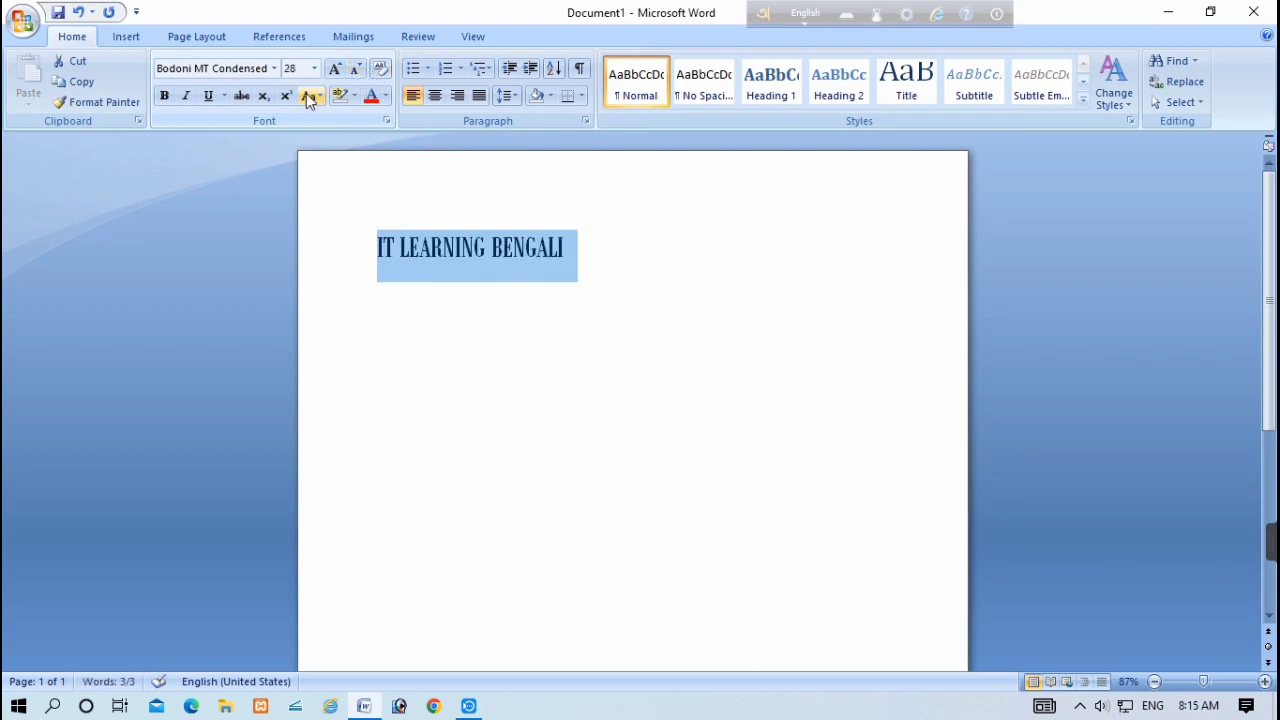
{"action": "left_click", "coordinate": [166, 100]}
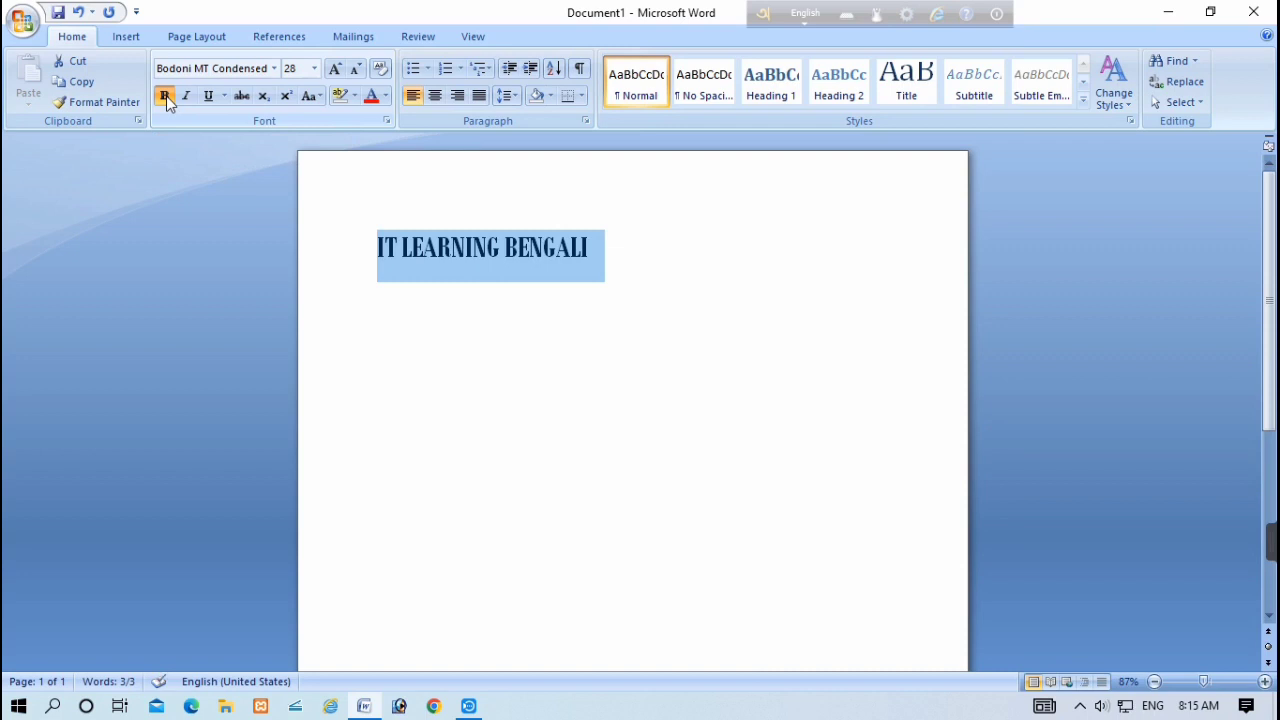
{"action": "left_click", "coordinate": [165, 98]}
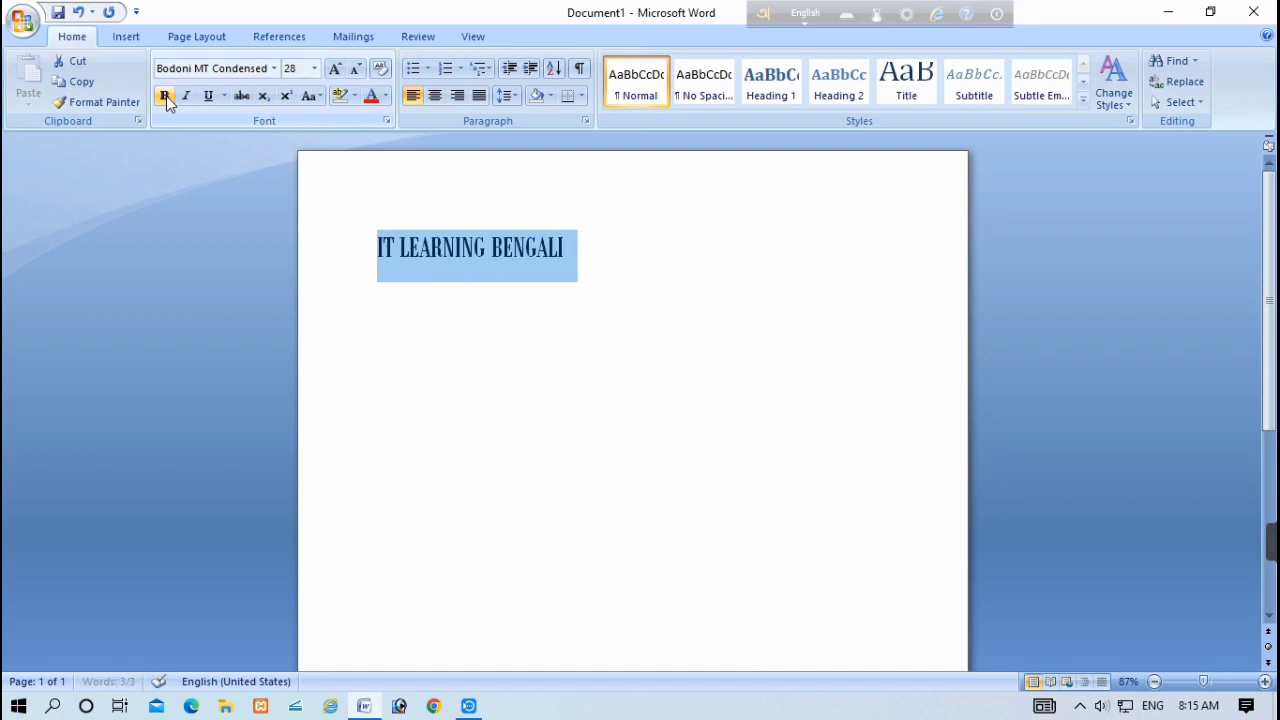
{"action": "left_click", "coordinate": [180, 99]}
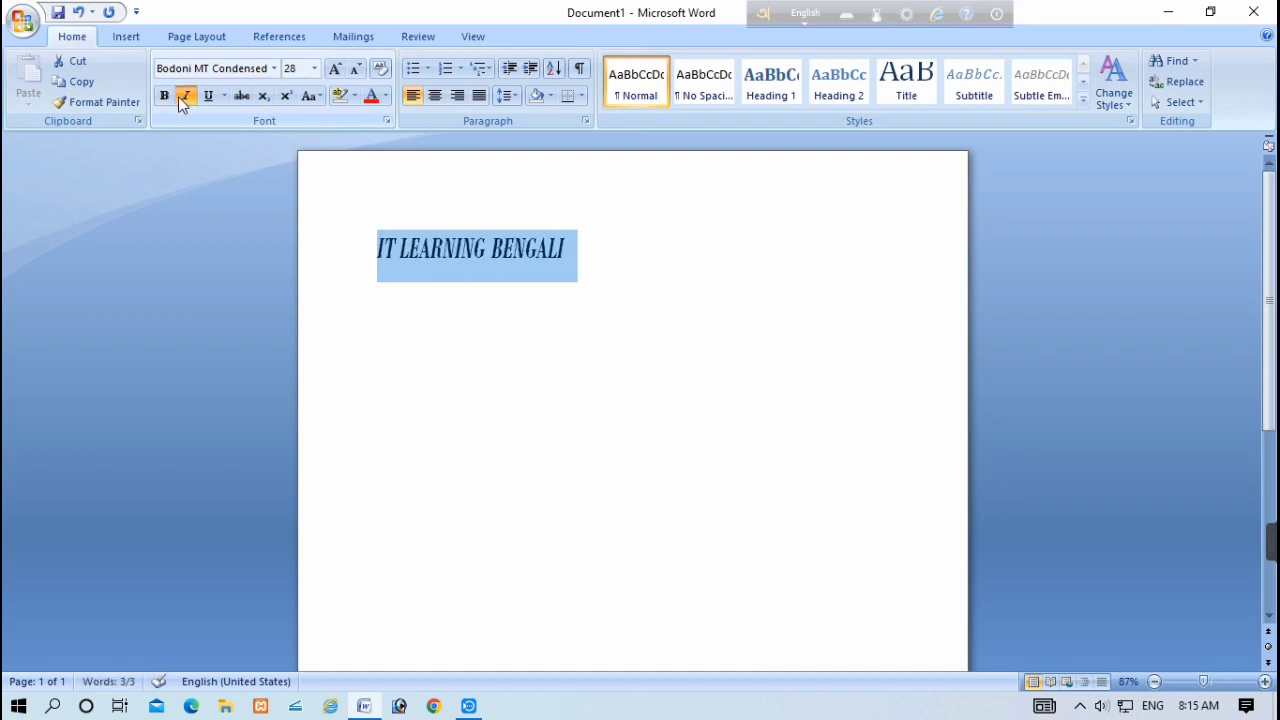
{"action": "left_click", "coordinate": [178, 96]}
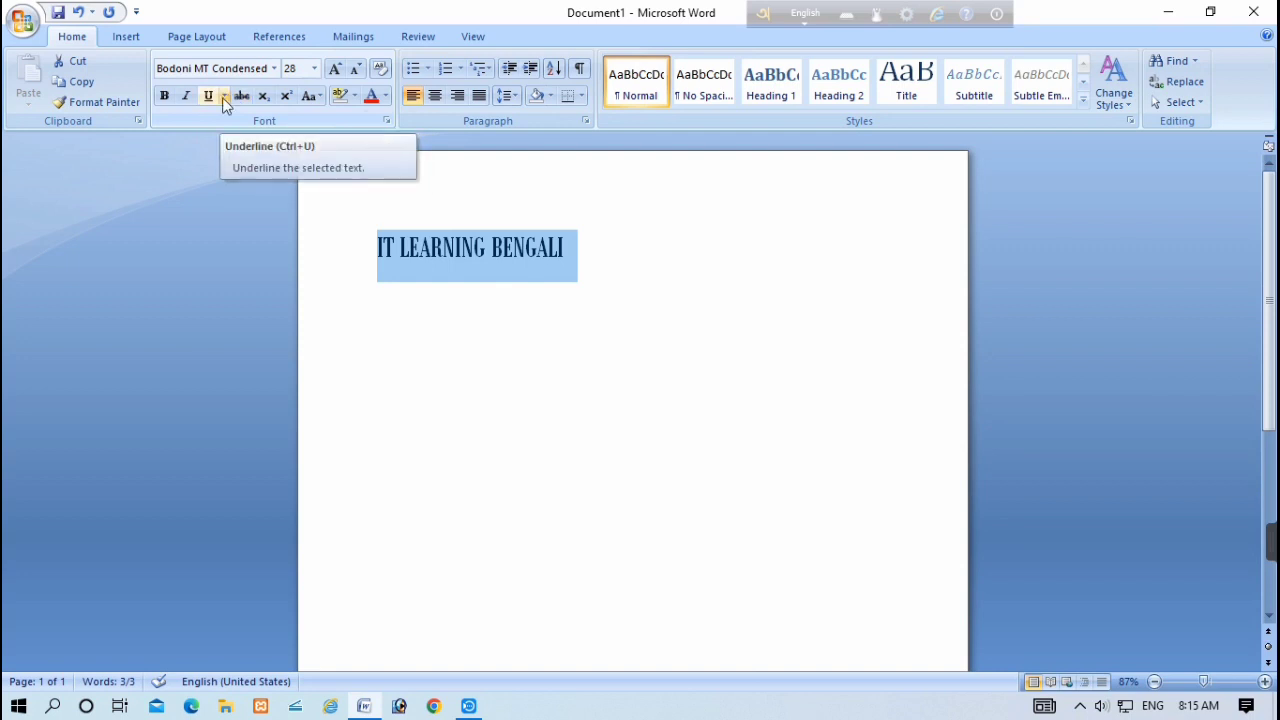
{"action": "left_click", "coordinate": [224, 96]}
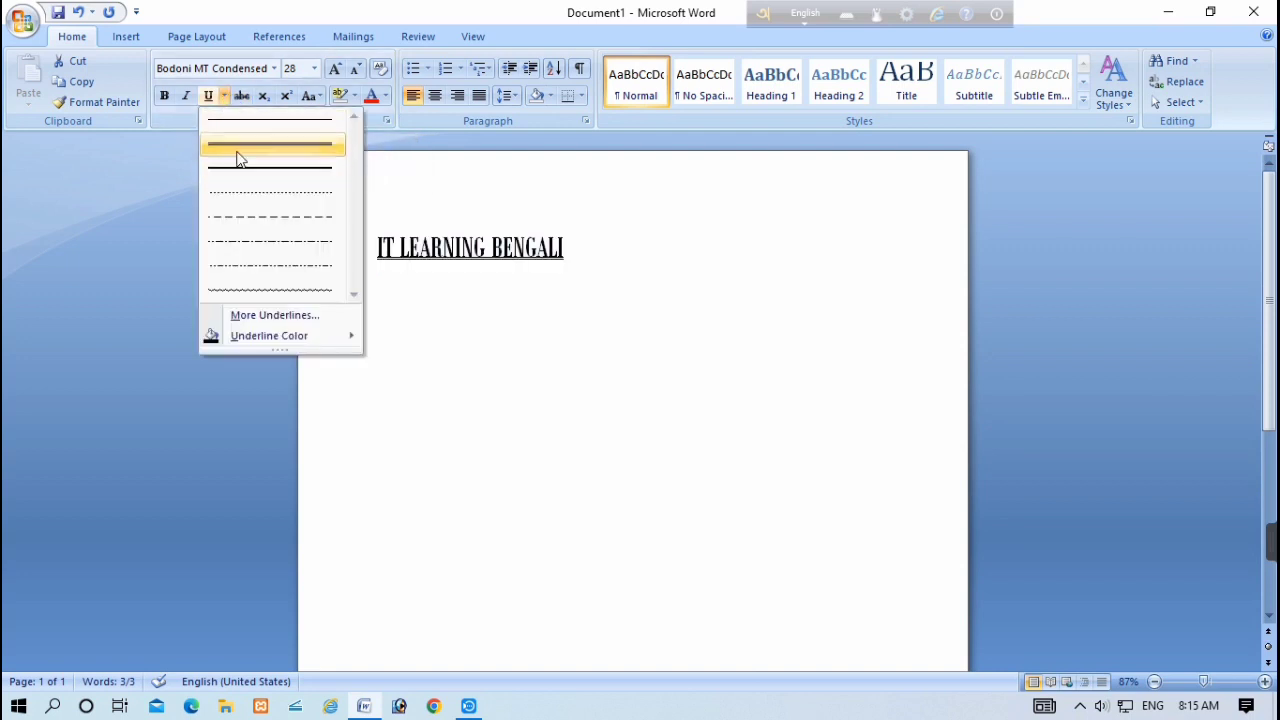
{"action": "left_click", "coordinate": [230, 145]}
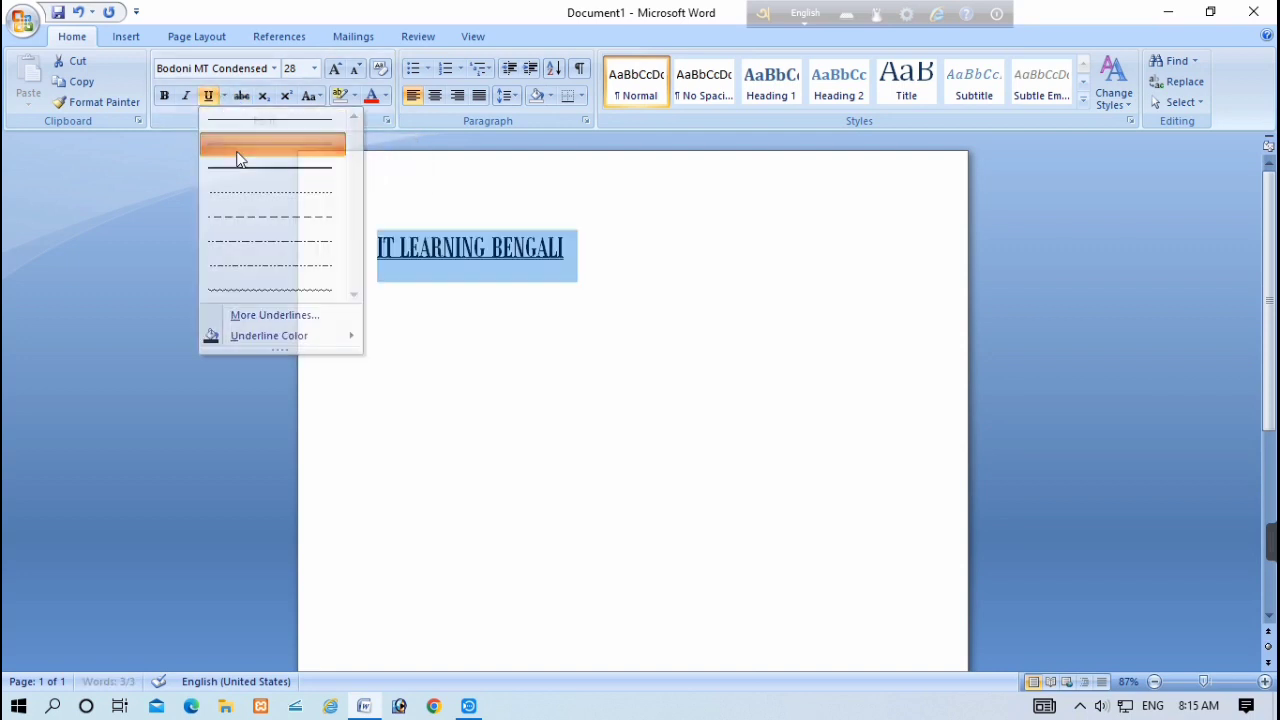
{"action": "left_click", "coordinate": [210, 96]}
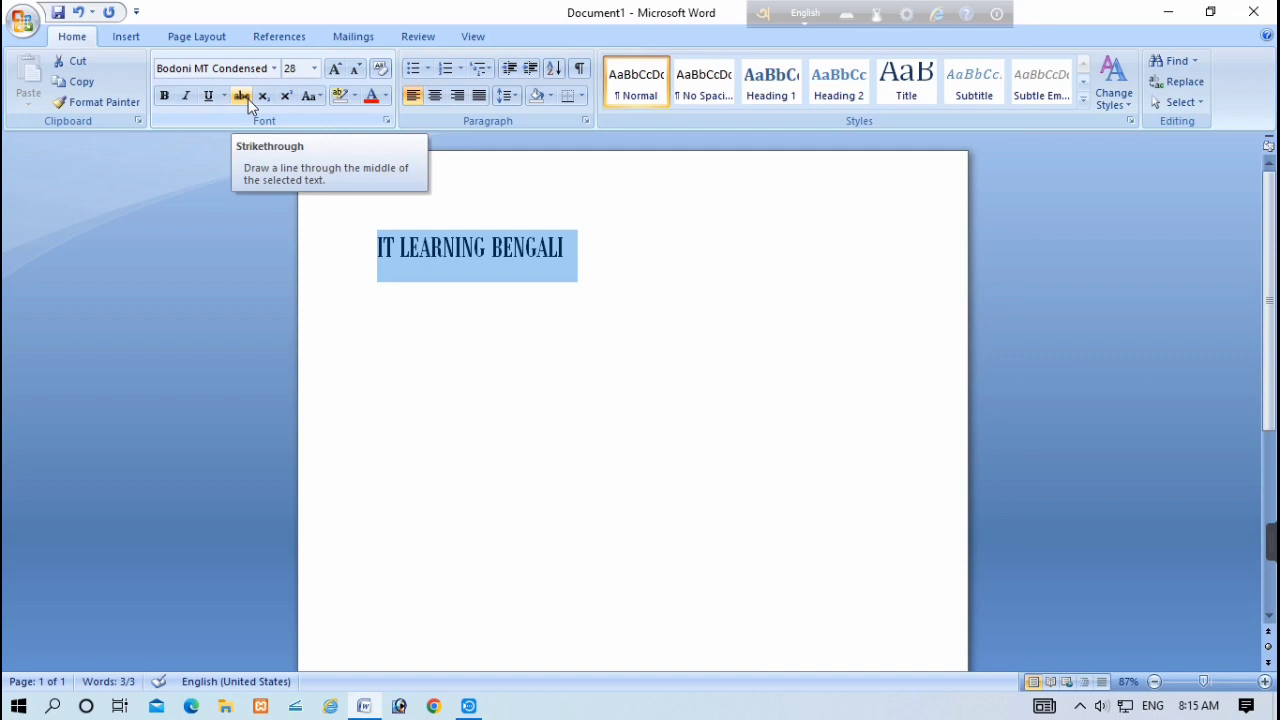
{"action": "left_click", "coordinate": [248, 99]}
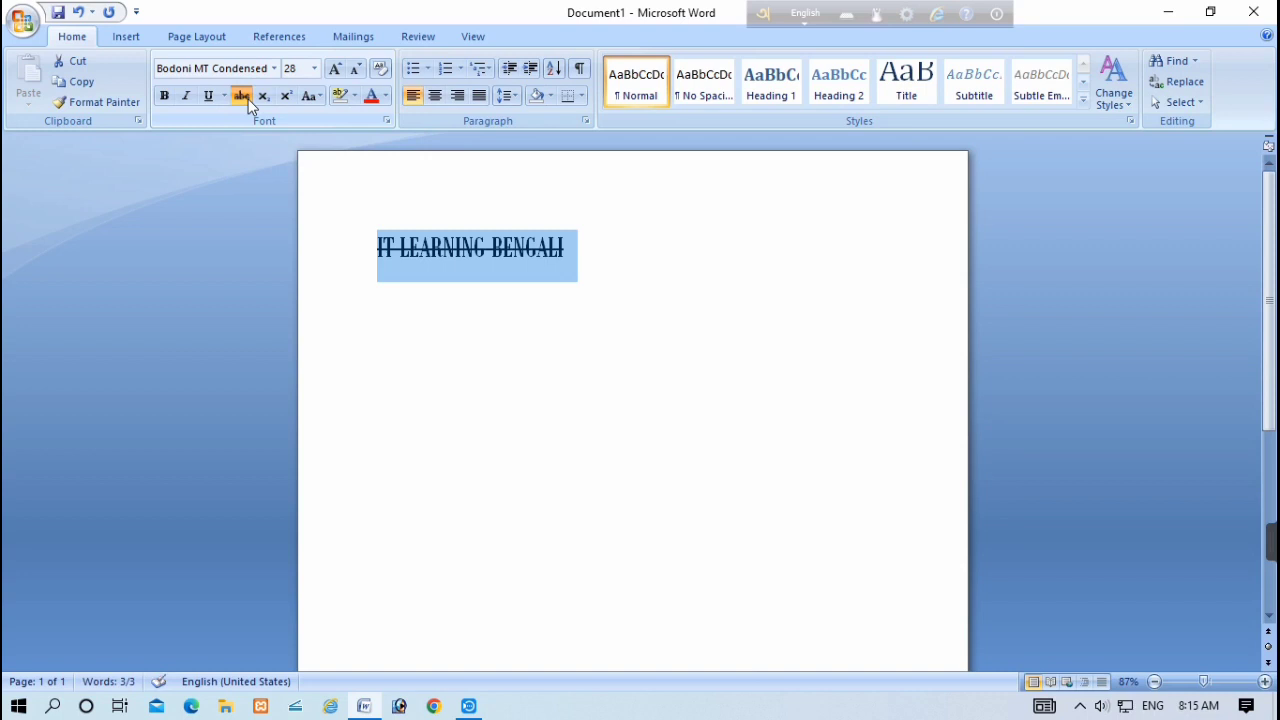
{"action": "left_click", "coordinate": [248, 99]}
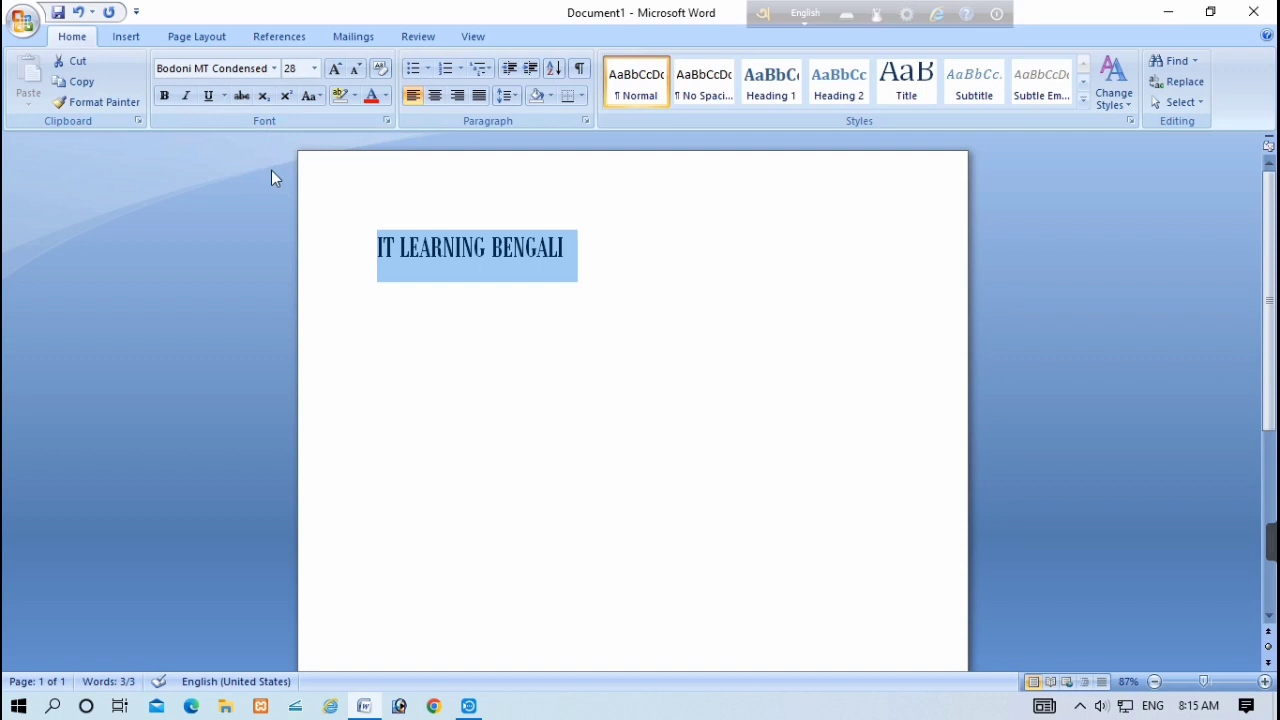
- Type H2SO4 and make its 2 and 4 subscript, then turn subscript off
{"action": "type", "text": "H2SO"}
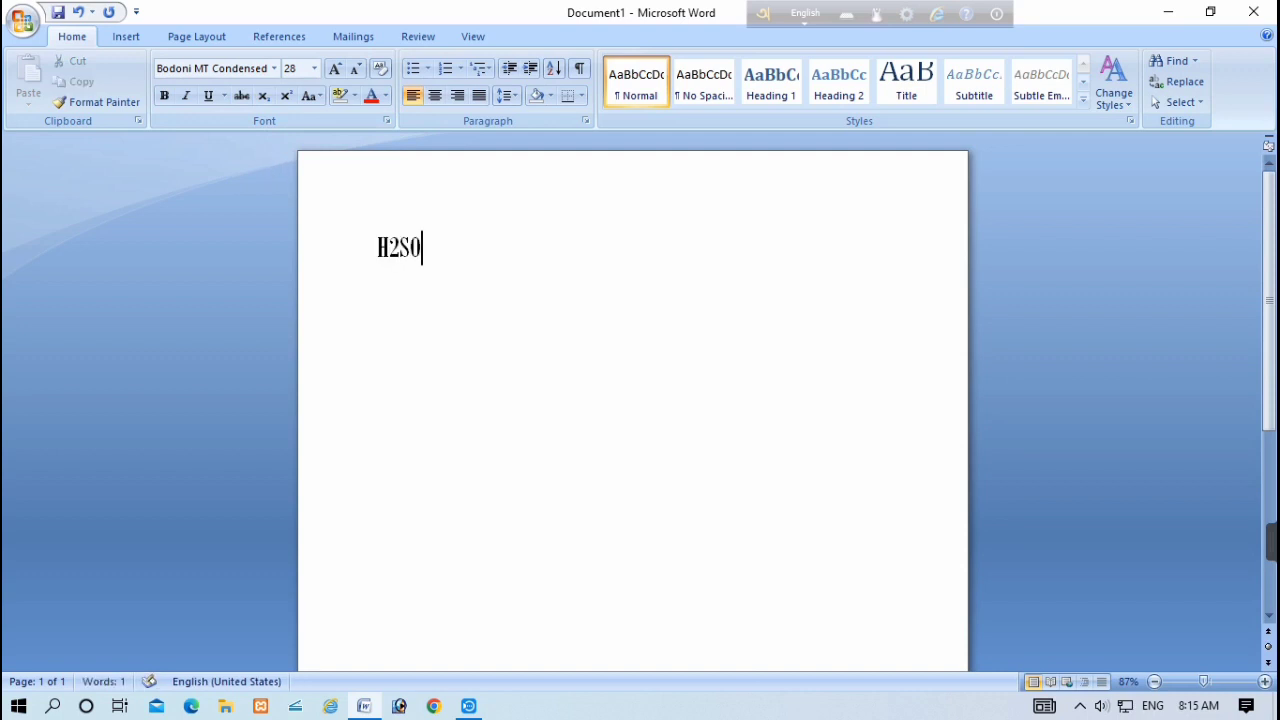
{"action": "type", "text": "4"}
{"action": "left_click", "coordinate": [391, 259]}
{"action": "left_click_drag", "start_coordinate": [391, 259], "coordinate": [400, 259]}
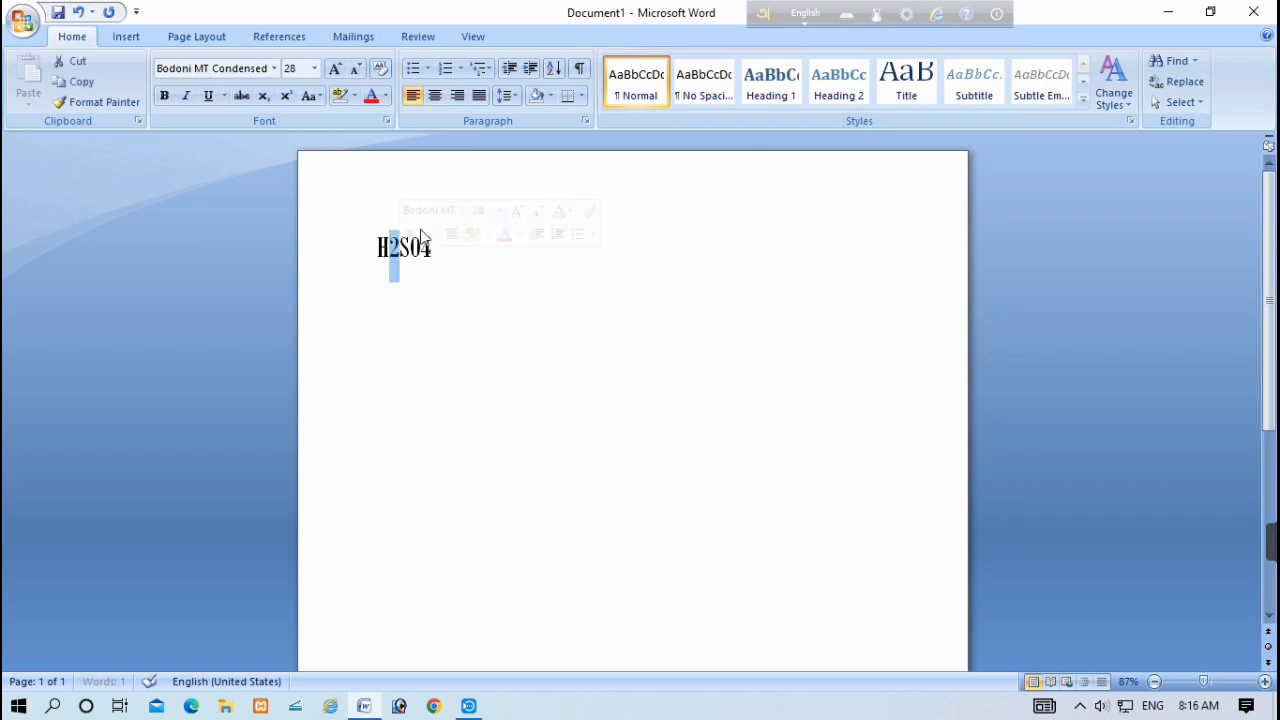
{"action": "left_click", "coordinate": [264, 96]}
{"action": "left_click_drag", "start_coordinate": [428, 252], "coordinate": [418, 256]}
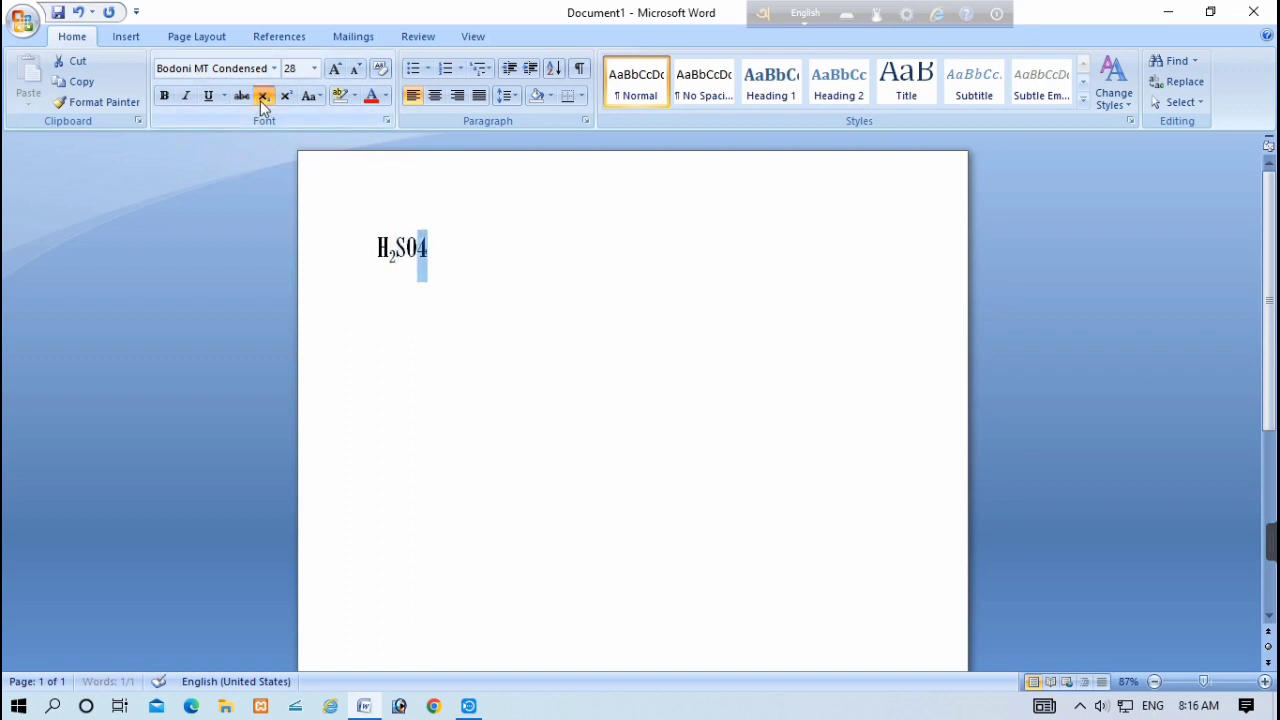
{"action": "left_click", "coordinate": [264, 96]}
{"action": "left_click", "coordinate": [444, 253]}
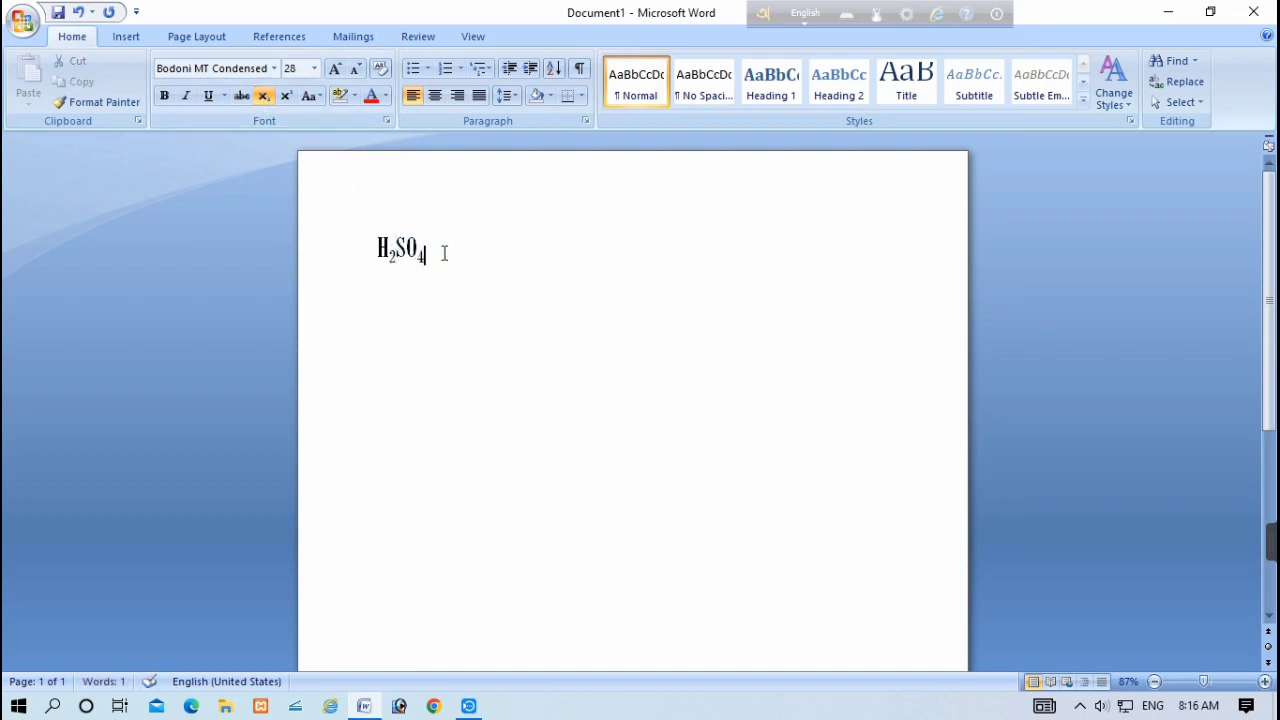
{"action": "left_click", "coordinate": [264, 96]}
- On a new line type A2 + B2 with both 2s superscript, then select both lines
{"action": "key", "text": "Return"}
{"action": "type", "text": "A2 + "}
{"action": "type", "text": "B2"}
{"action": "left_click", "coordinate": [389, 300]}
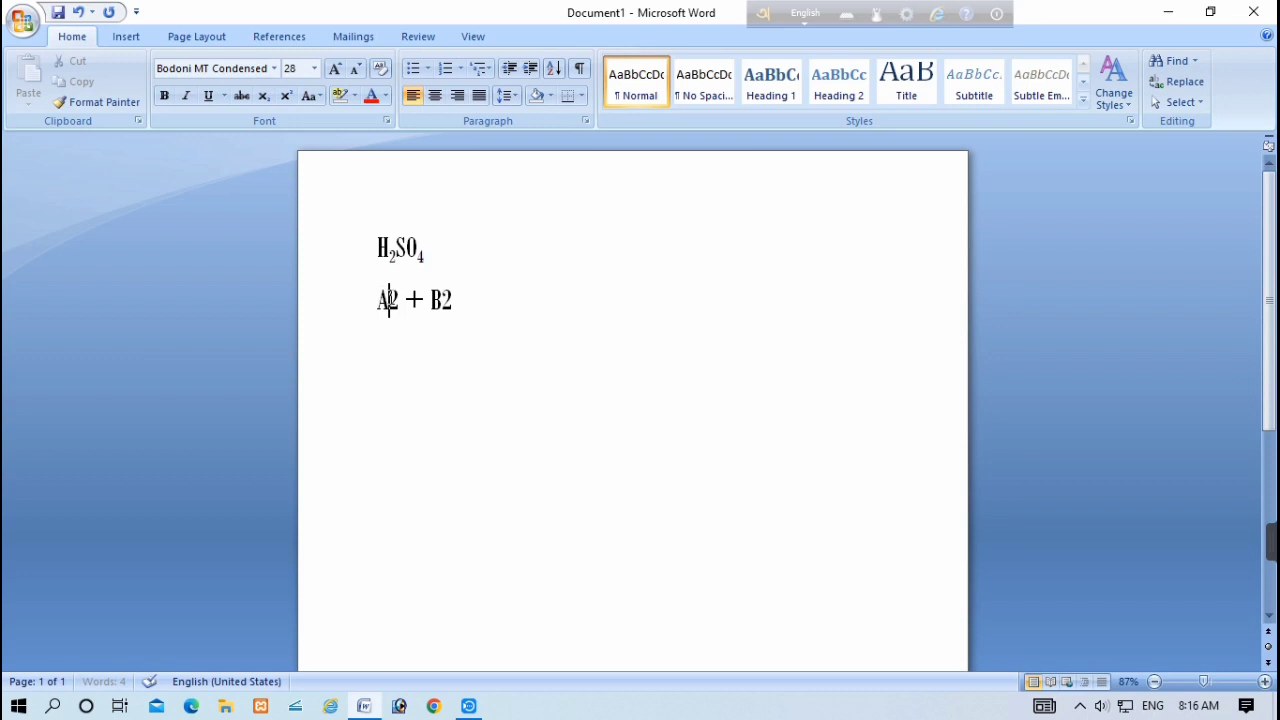
{"action": "left_click_drag", "start_coordinate": [389, 300], "coordinate": [413, 302]}
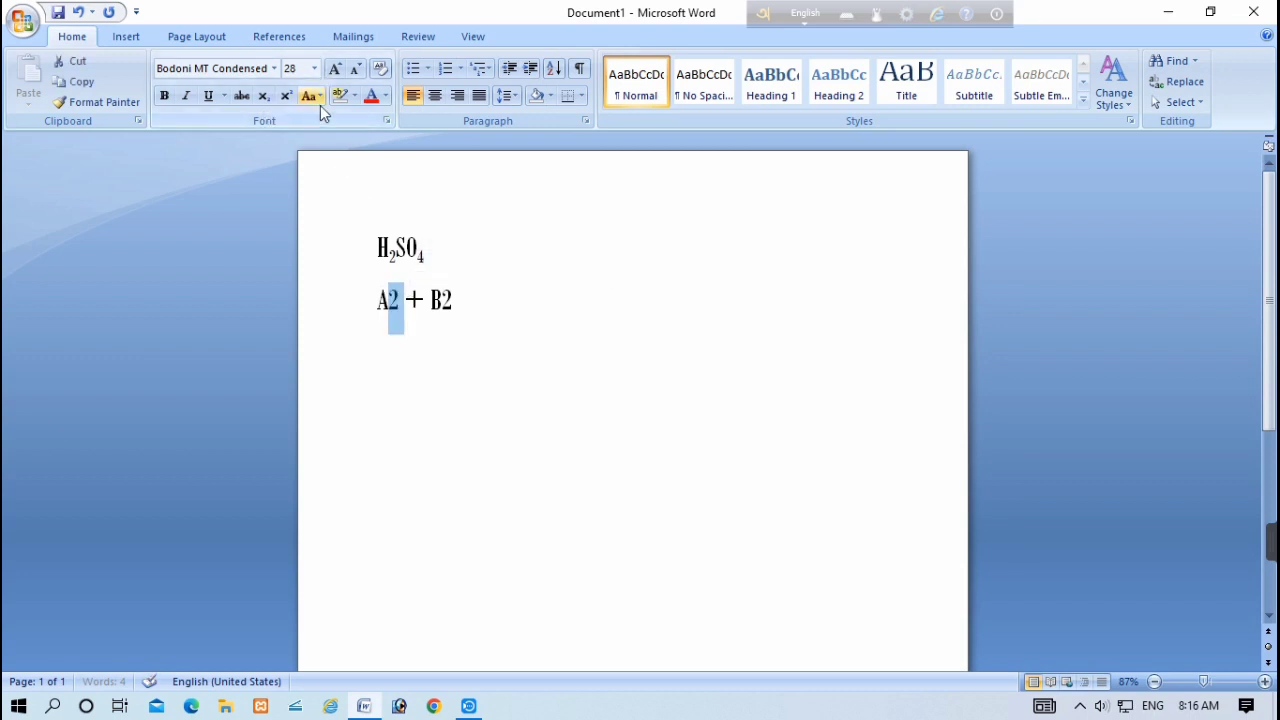
{"action": "left_click", "coordinate": [286, 95]}
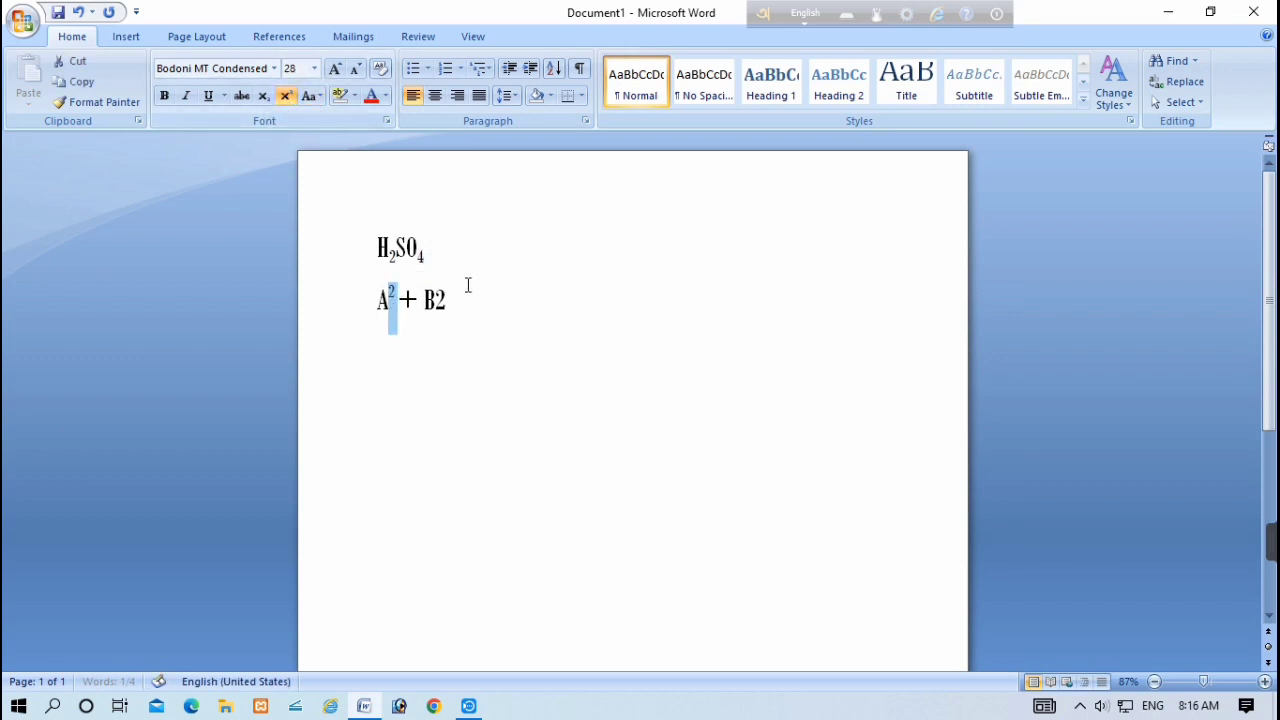
{"action": "left_click_drag", "start_coordinate": [446, 300], "coordinate": [434, 300]}
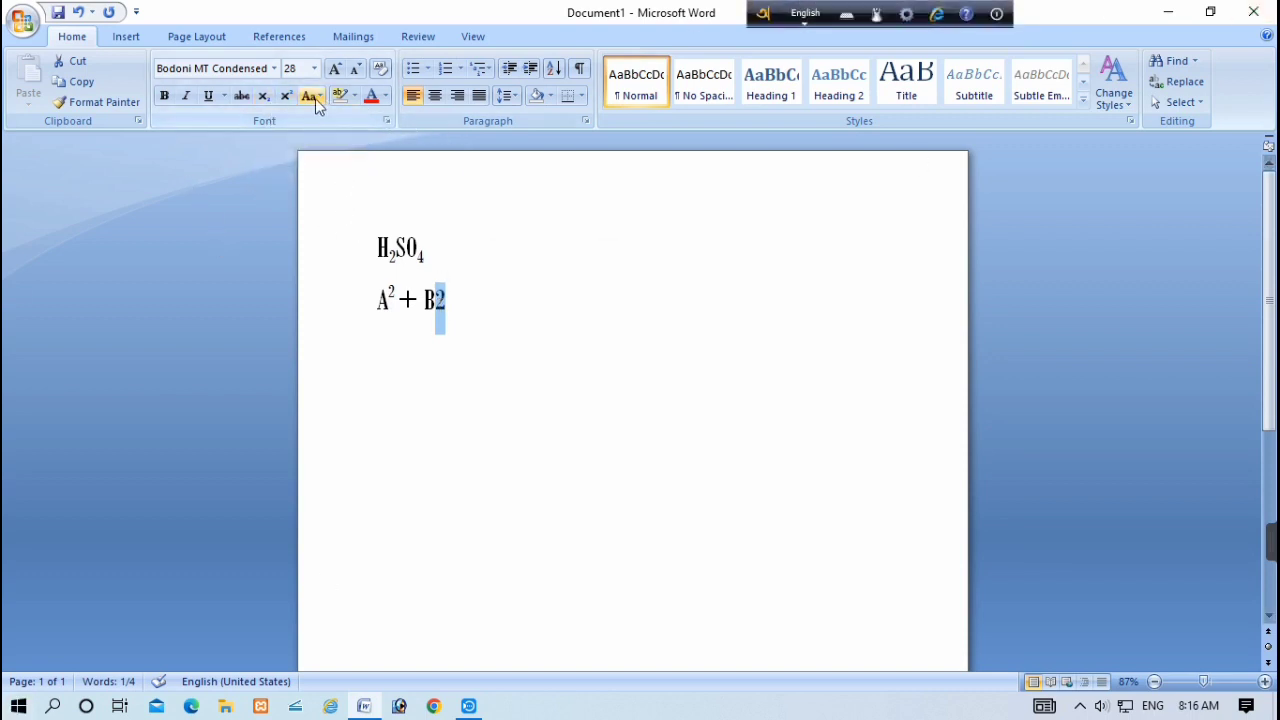
{"action": "left_click", "coordinate": [285, 96]}
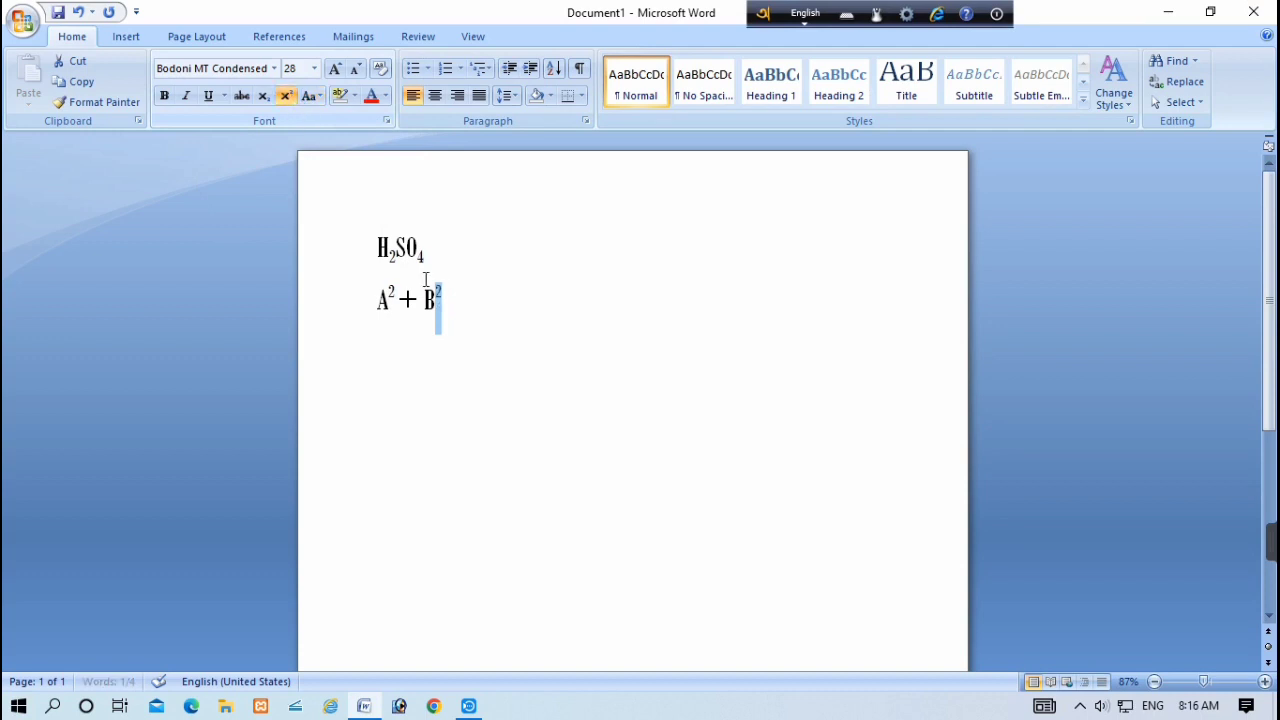
{"action": "left_click", "coordinate": [497, 295]}
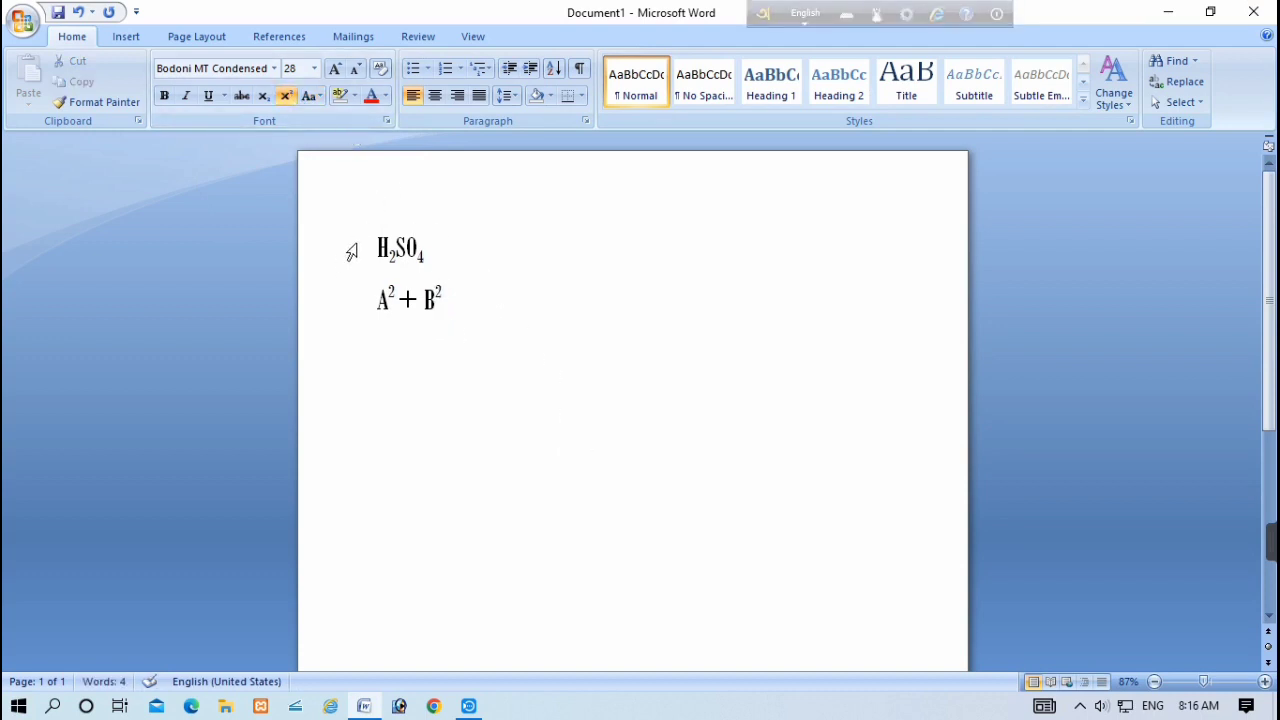
{"action": "left_click_drag", "start_coordinate": [352, 252], "coordinate": [378, 342]}
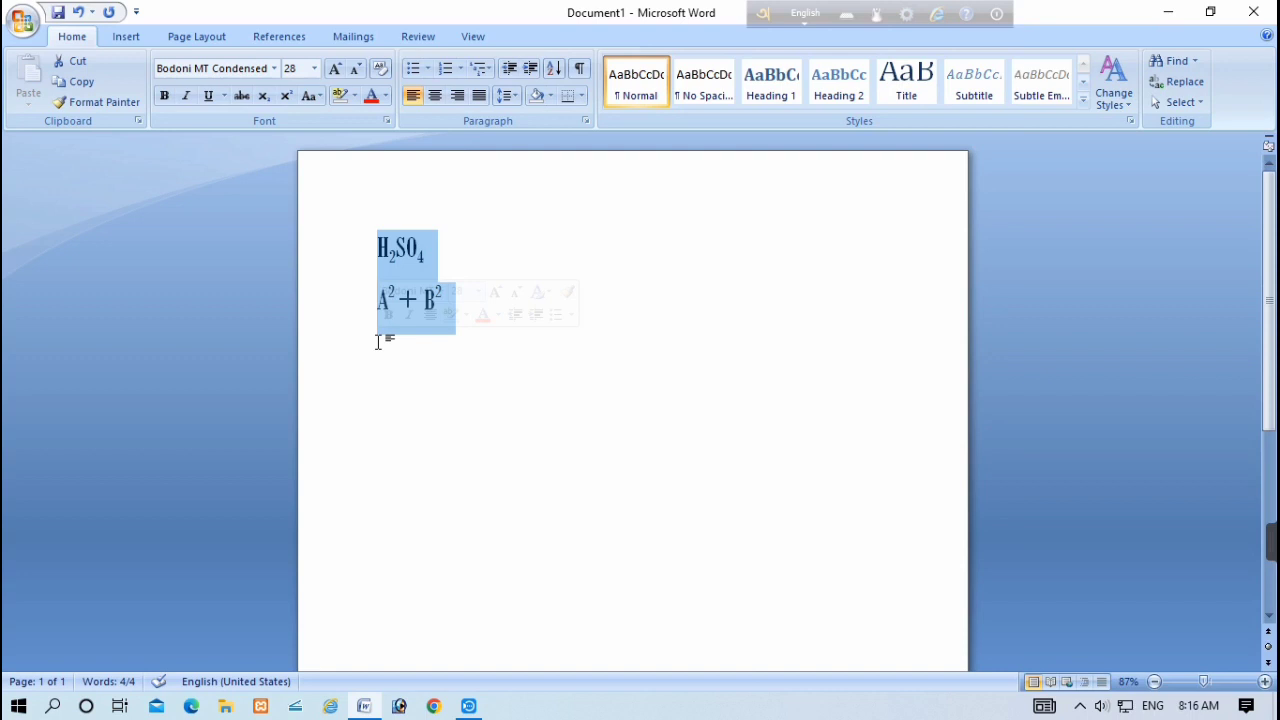
- Overwrite the formula lines with 'We are the students of computer' and select that line
{"action": "type", "text": "WE A"}
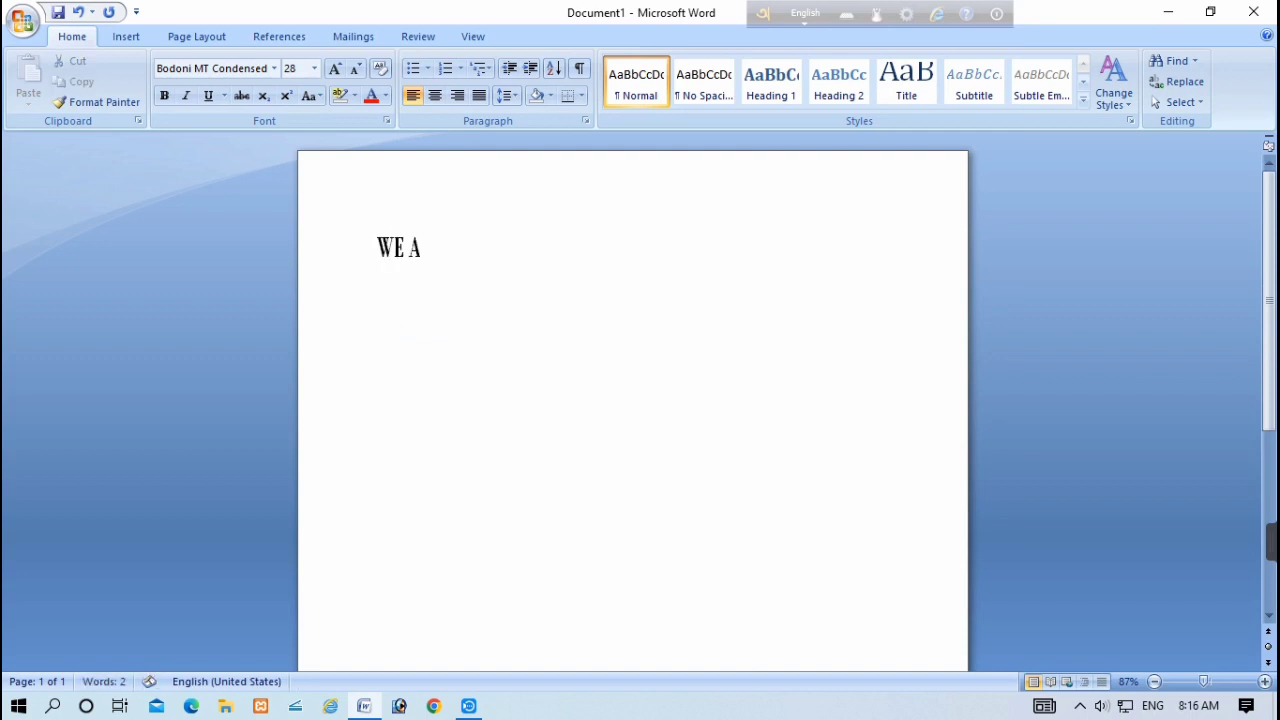
{"action": "type", "text": "E"}
{"action": "key", "text": "BackSpace"}
{"action": "key", "text": "BackSpace"}
{"action": "key", "text": "BackSpace"}
{"action": "key", "text": "BackSpace"}
{"action": "key", "text": "BackSpace"}
{"action": "type", "text": "We "}
{"action": "type", "text": "are "}
{"action": "type", "text": "the stu"}
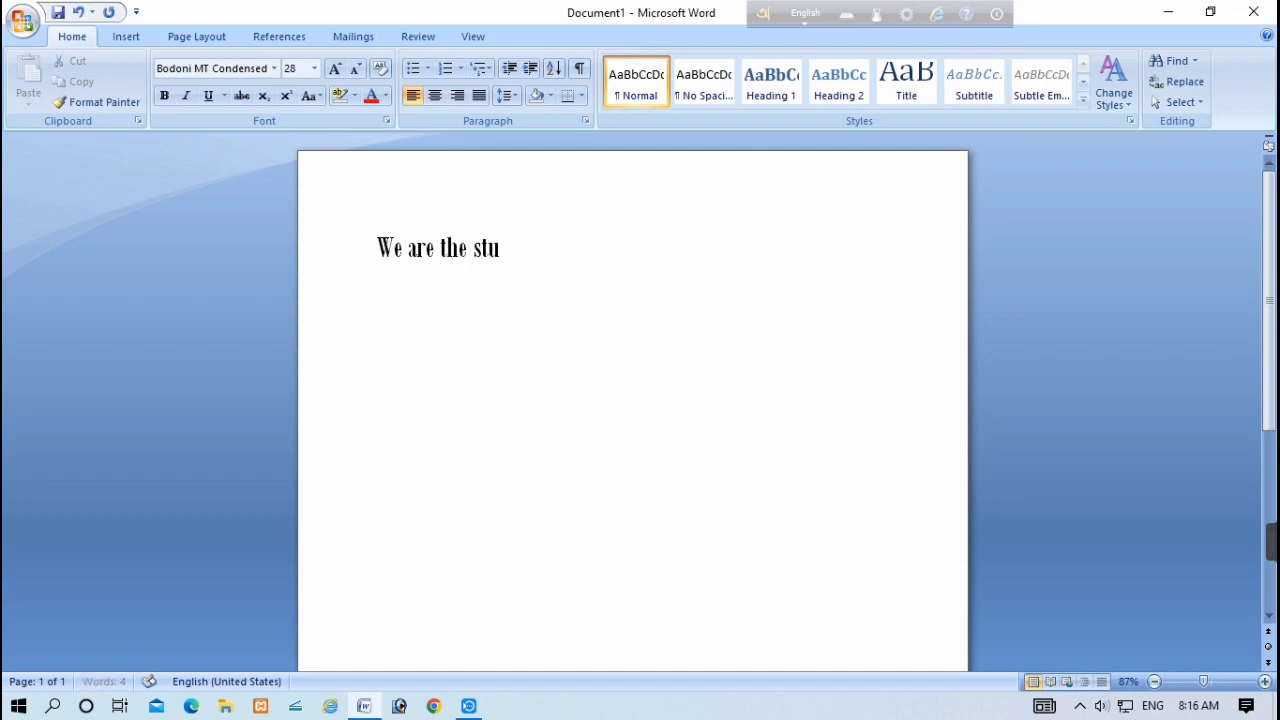
{"action": "type", "text": "dents"}
{"action": "type", "text": " o"}
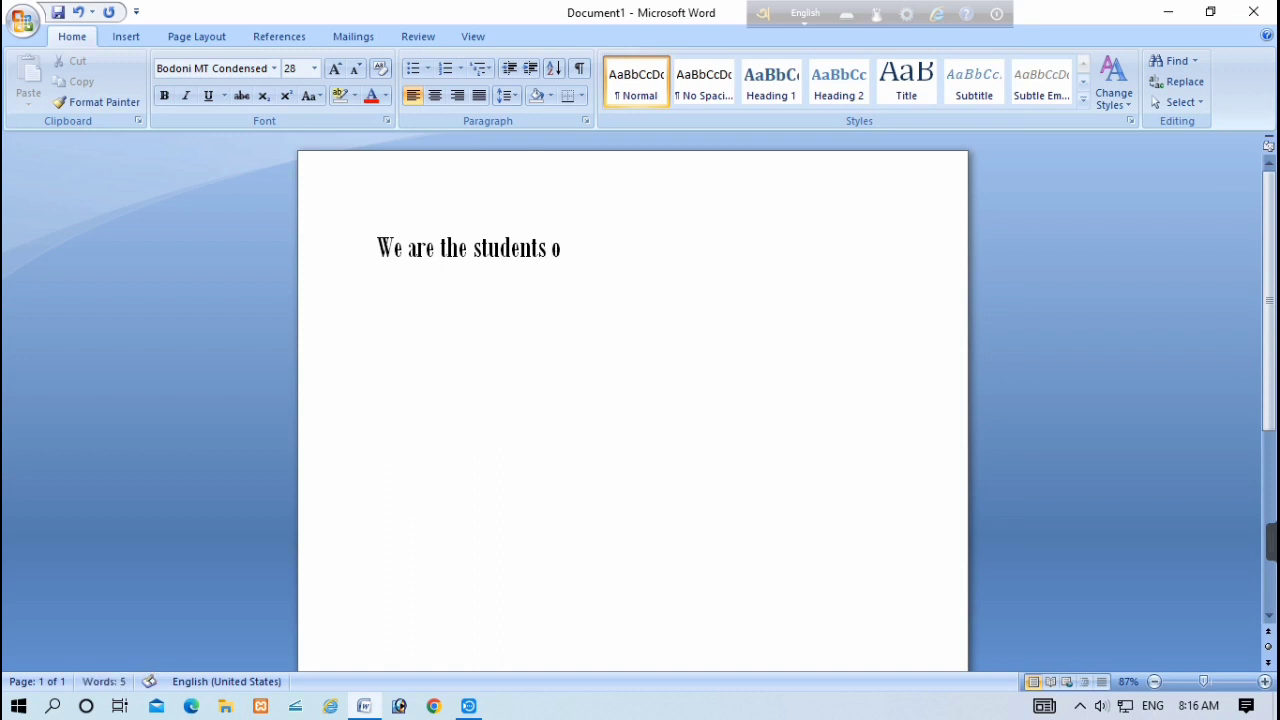
{"action": "type", "text": "f compu"}
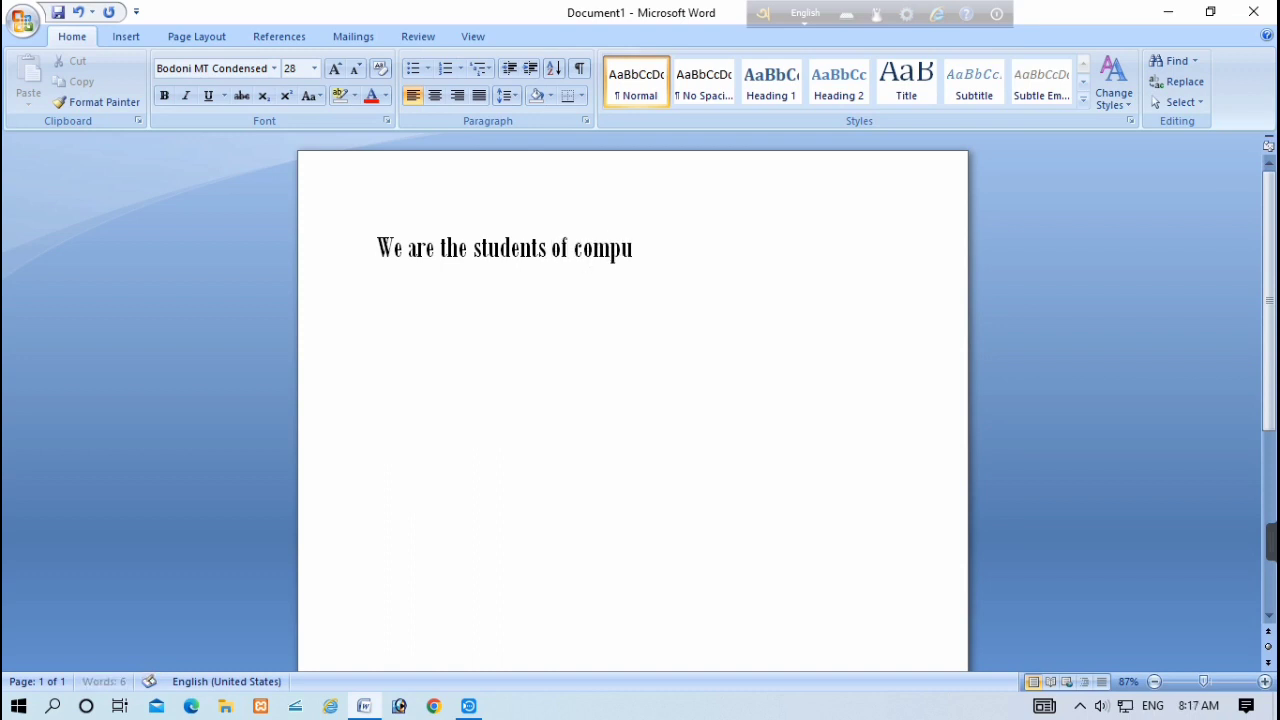
{"action": "type", "text": "ter"}
{"action": "left_click_drag", "start_coordinate": [666, 250], "coordinate": [377, 262]}
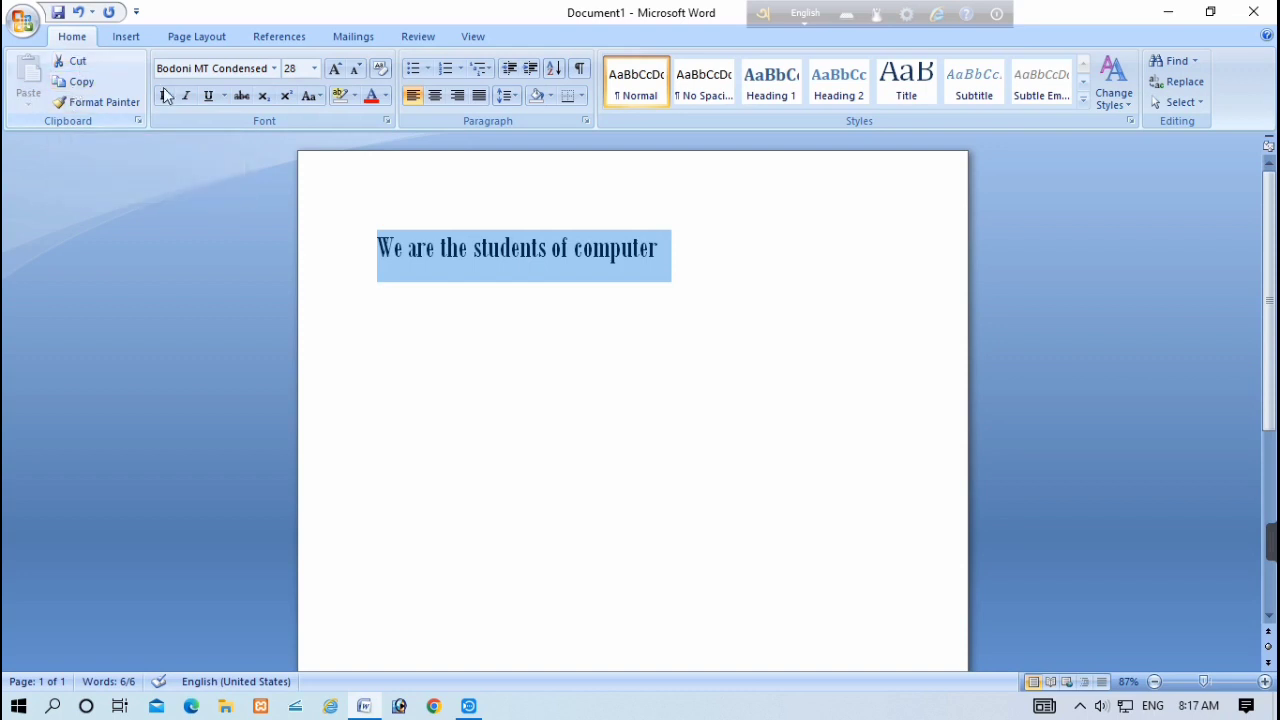
- Copy the sentence and paste it four times on new lines, making five lines
{"action": "left_click", "coordinate": [84, 88]}
{"action": "left_click", "coordinate": [720, 264]}
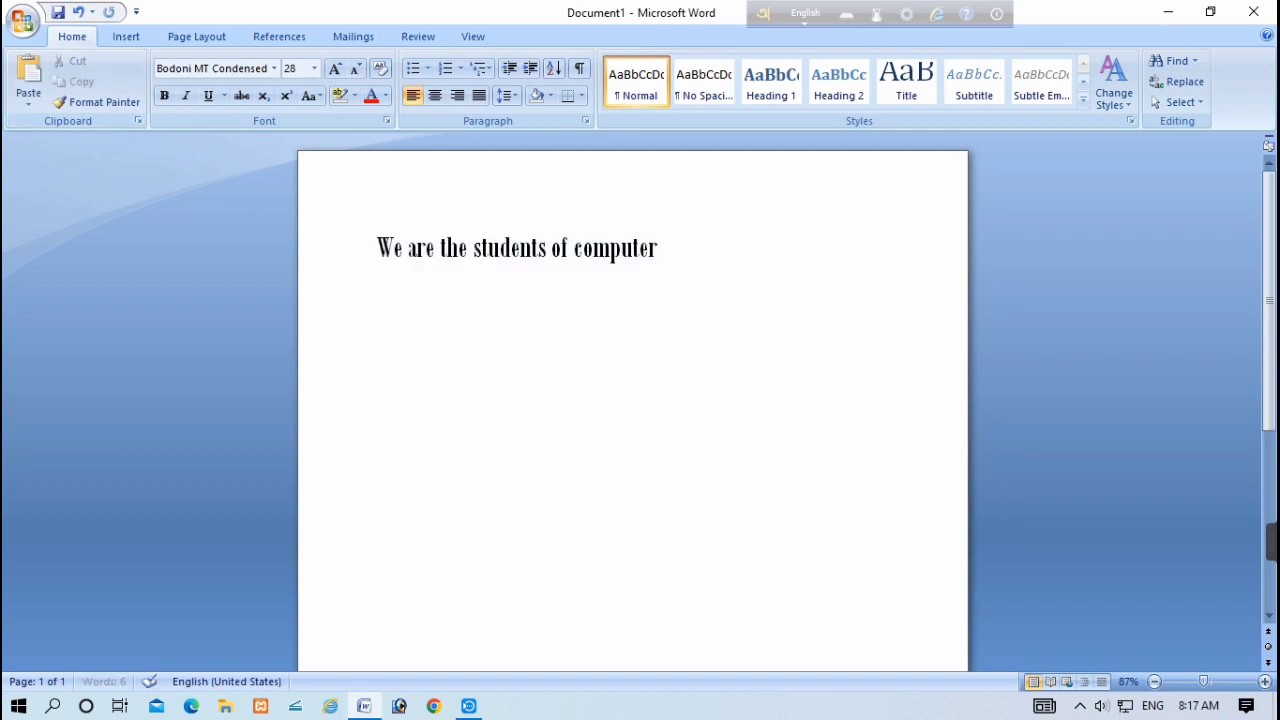
{"action": "key", "text": "Return"}
{"action": "left_click", "coordinate": [28, 78]}
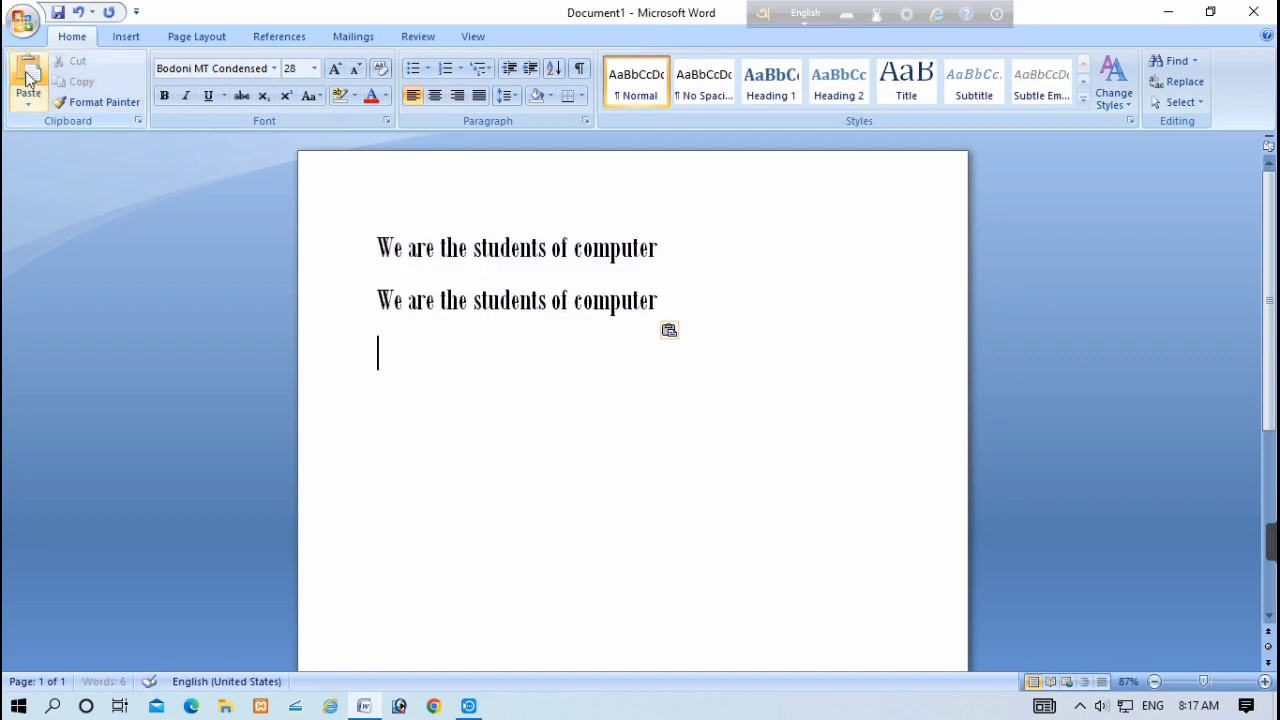
{"action": "left_click", "coordinate": [28, 78]}
{"action": "left_click", "coordinate": [28, 78]}
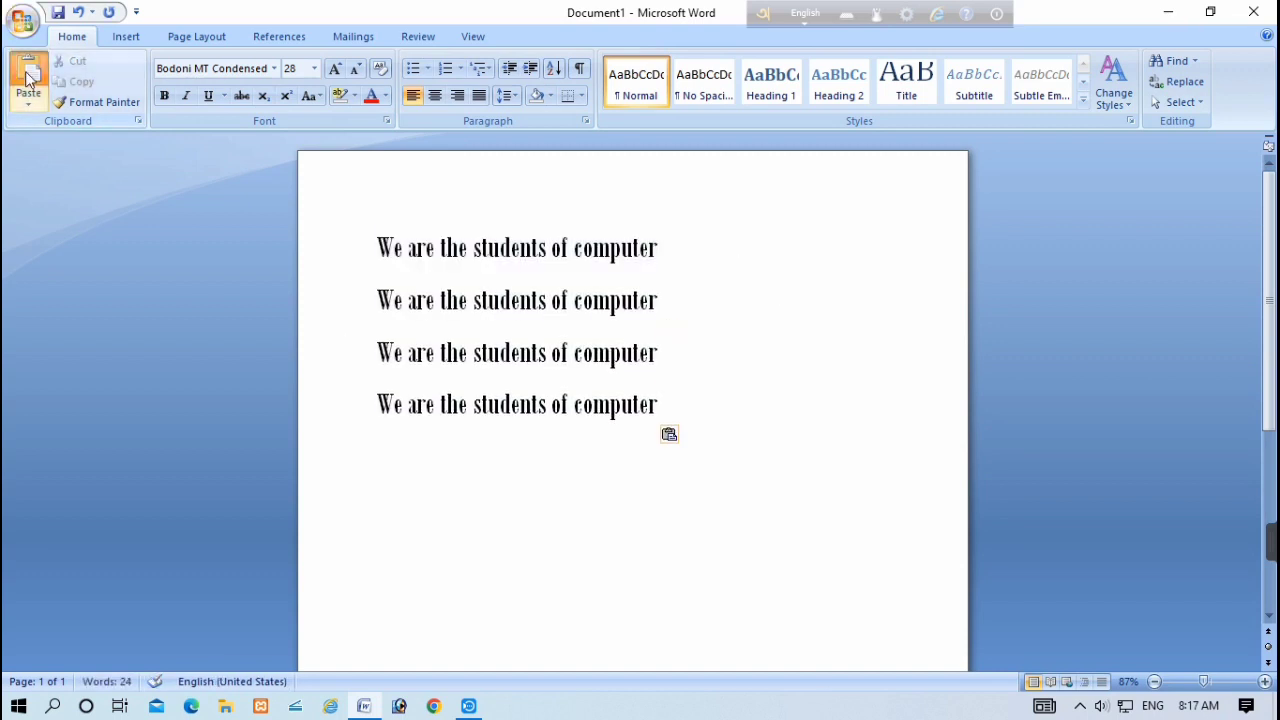
{"action": "left_click", "coordinate": [28, 78]}
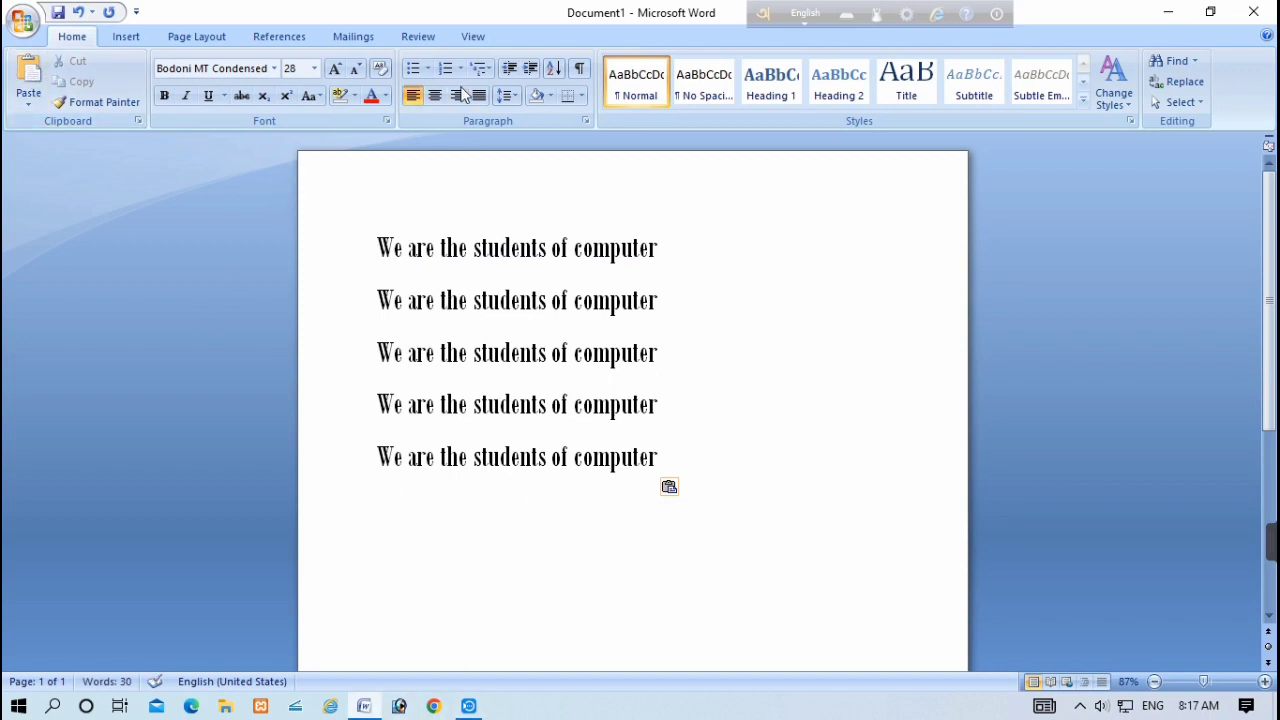
{"action": "left_click", "coordinate": [319, 94]}
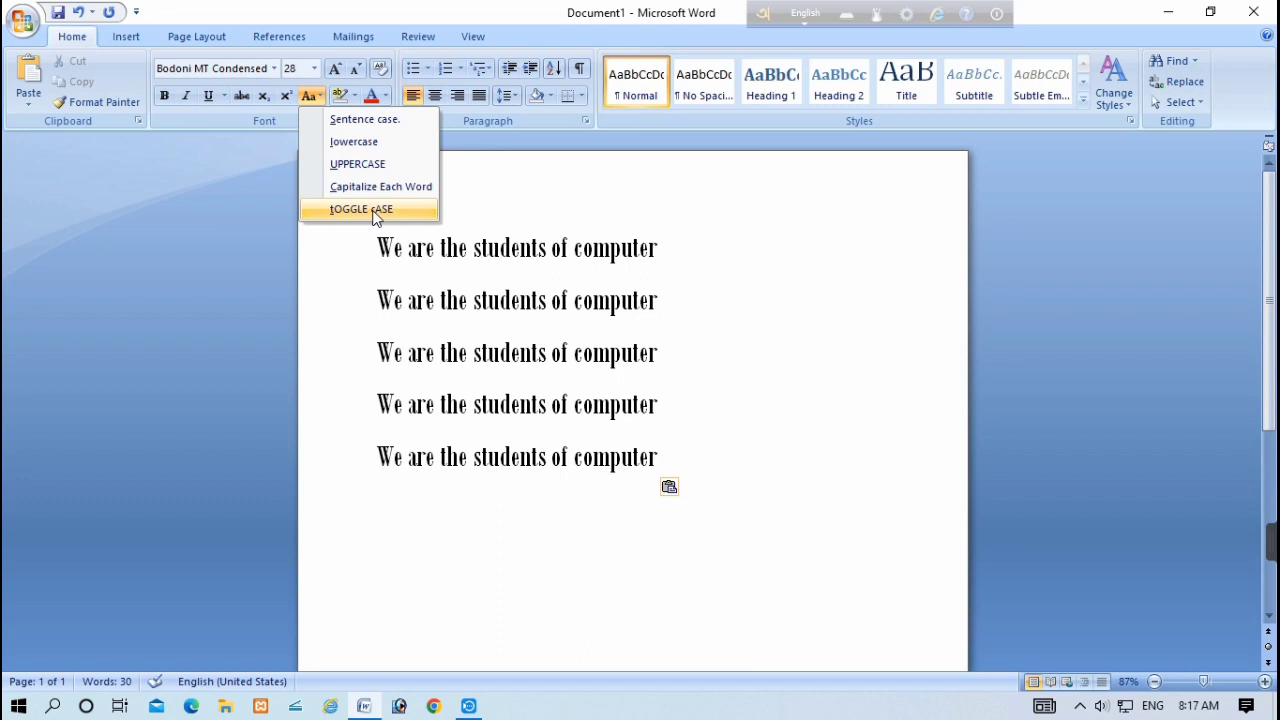
- Apply Sentence case to the first line and lowercase to the second
{"action": "left_click", "coordinate": [375, 212]}
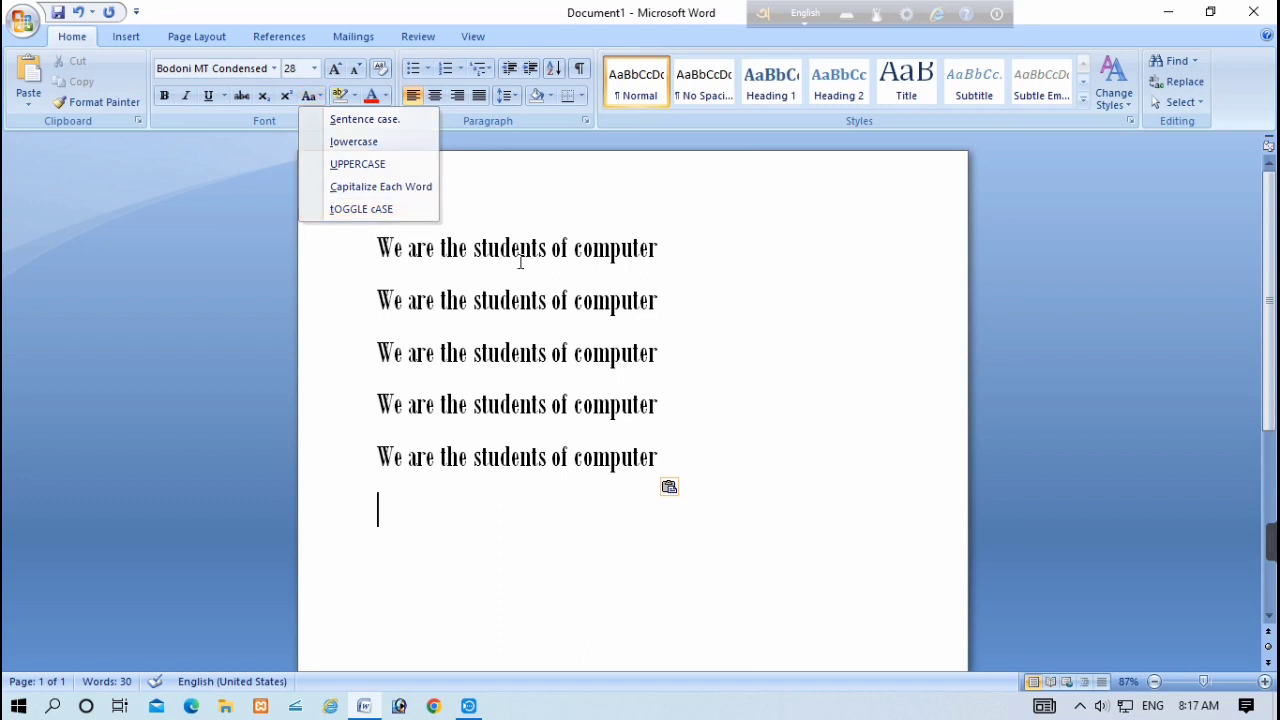
{"action": "left_click", "coordinate": [338, 249]}
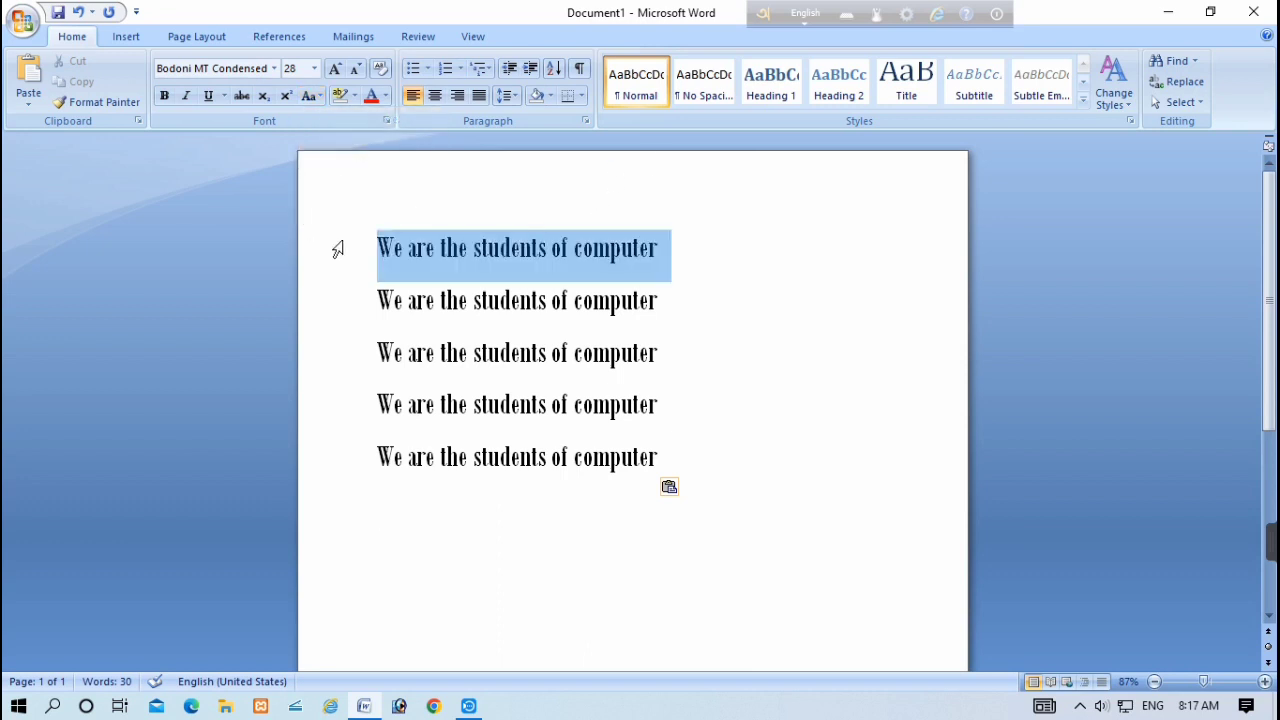
{"action": "left_click", "coordinate": [314, 97]}
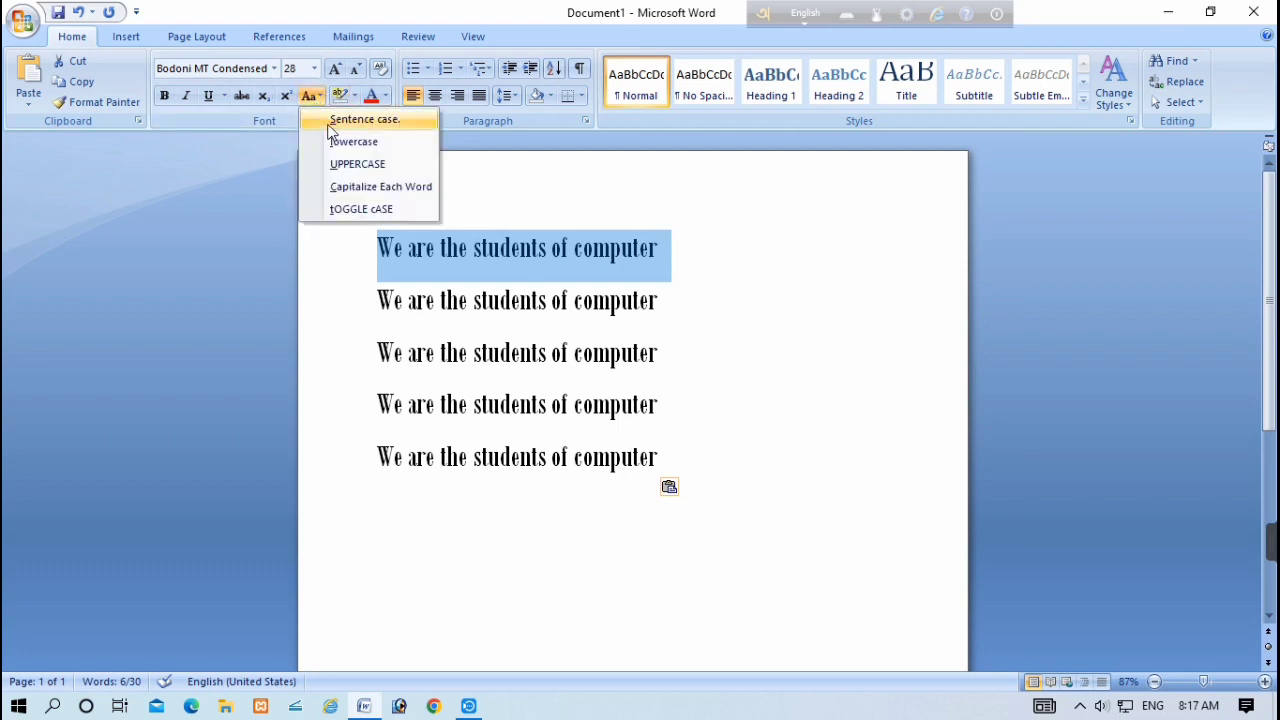
{"action": "left_click", "coordinate": [327, 122]}
{"action": "left_click", "coordinate": [343, 301]}
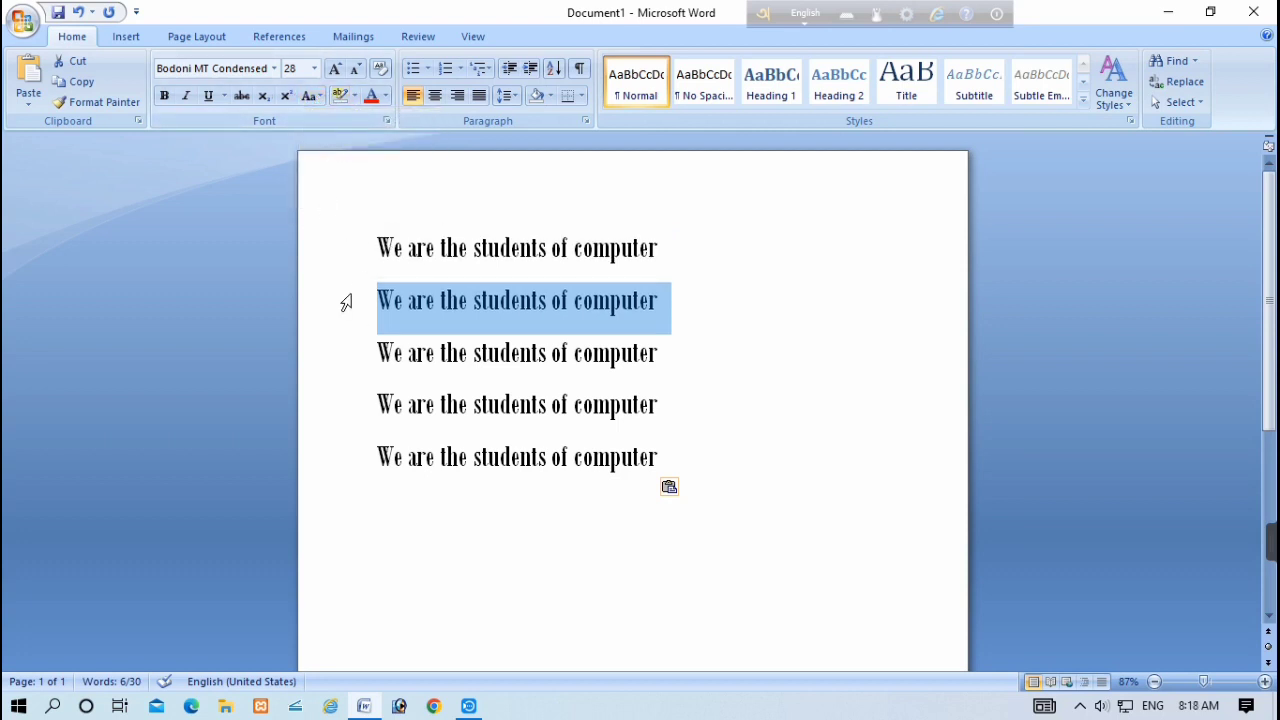
{"action": "left_click", "coordinate": [310, 96]}
{"action": "left_click", "coordinate": [326, 144]}
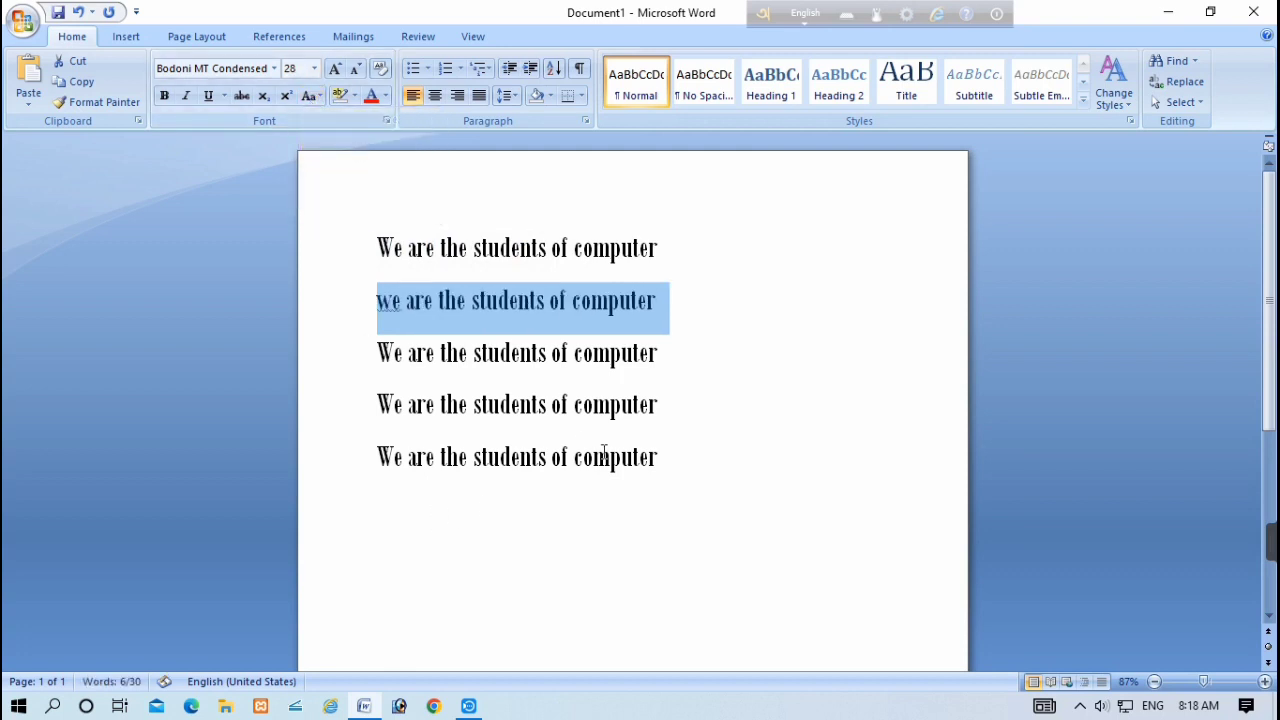
- Make line three UPPERCASE, line four Capitalize Each Word, and line five tOGGLE cASE
{"action": "left_click", "coordinate": [351, 353]}
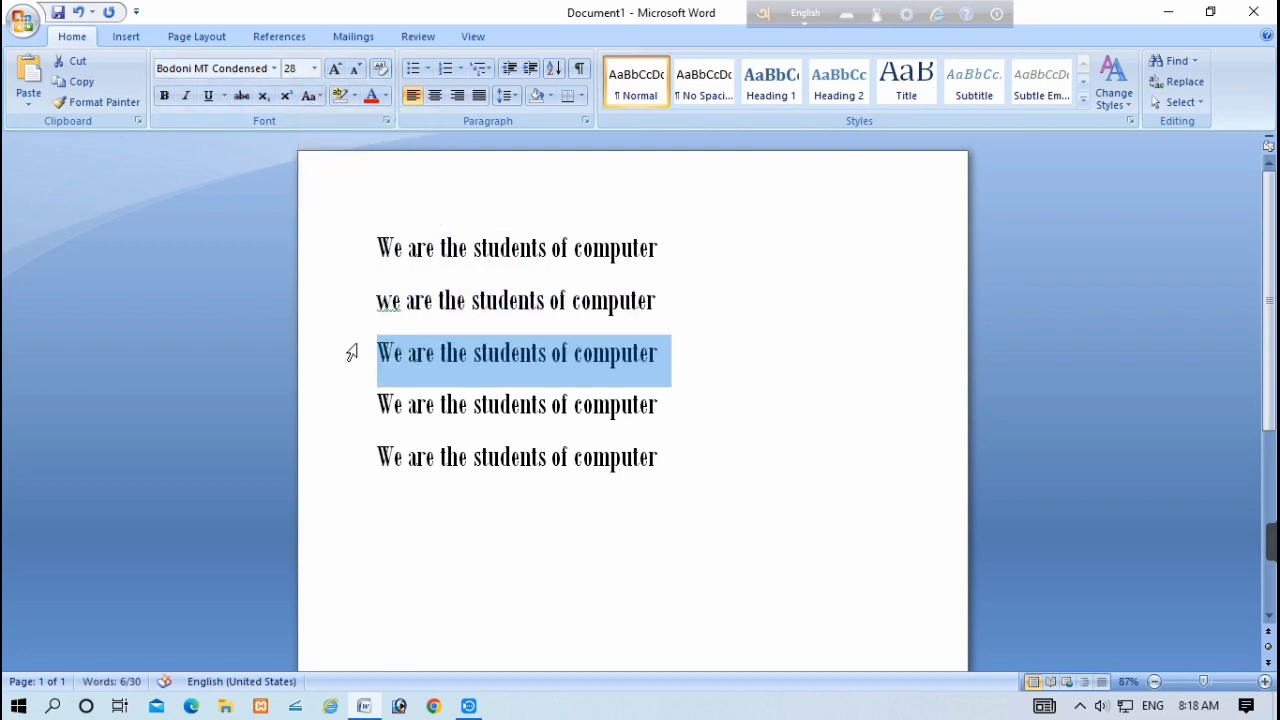
{"action": "left_click", "coordinate": [321, 98]}
{"action": "left_click", "coordinate": [357, 164]}
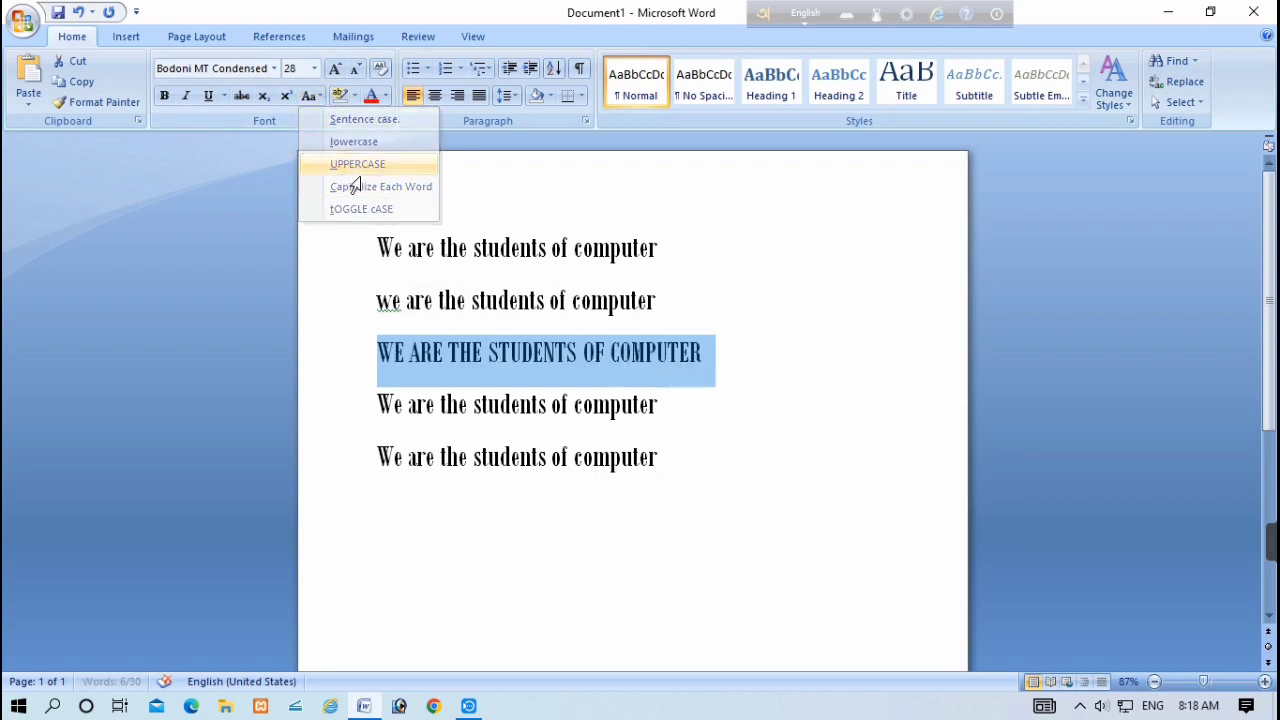
{"action": "left_click", "coordinate": [350, 408]}
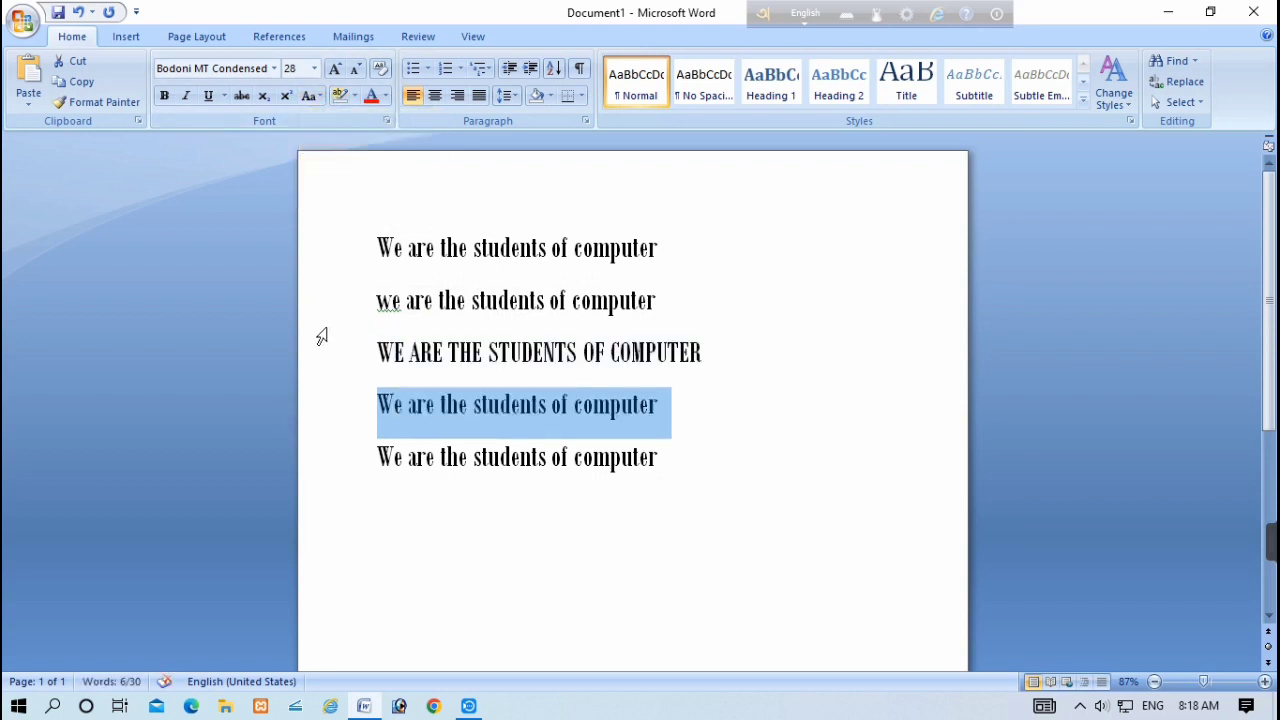
{"action": "left_click", "coordinate": [318, 96]}
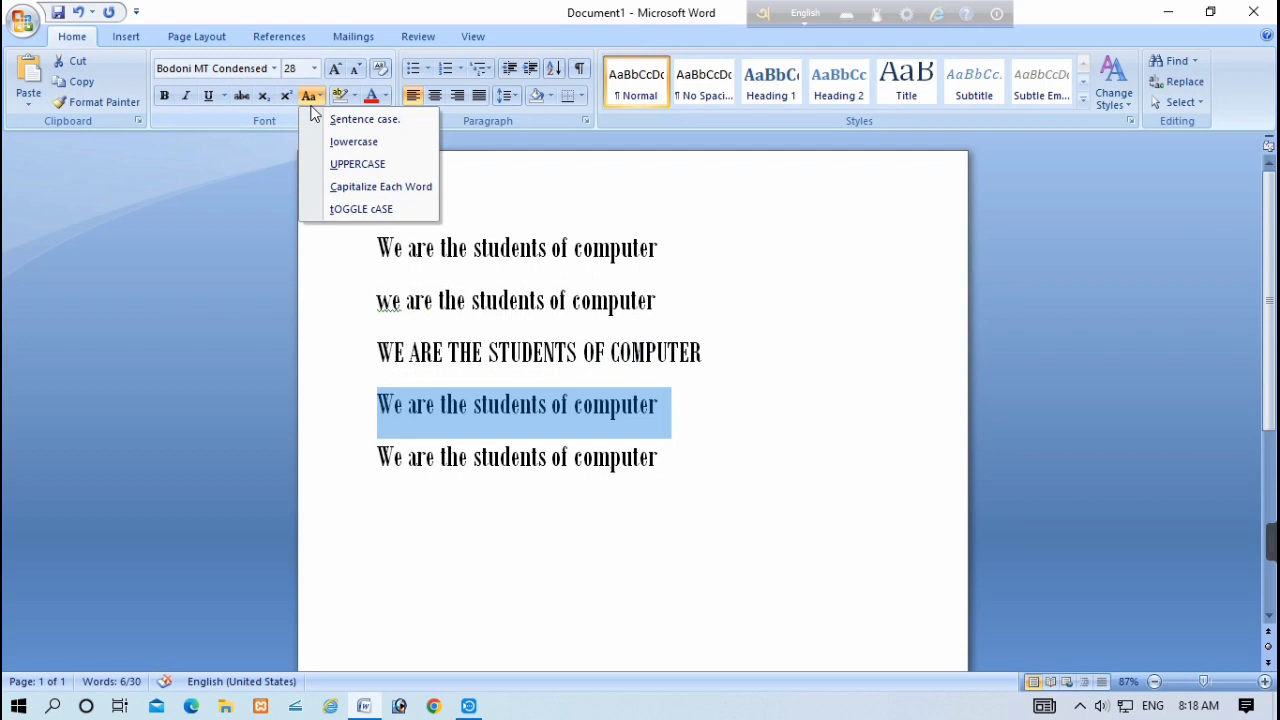
{"action": "left_click", "coordinate": [332, 191]}
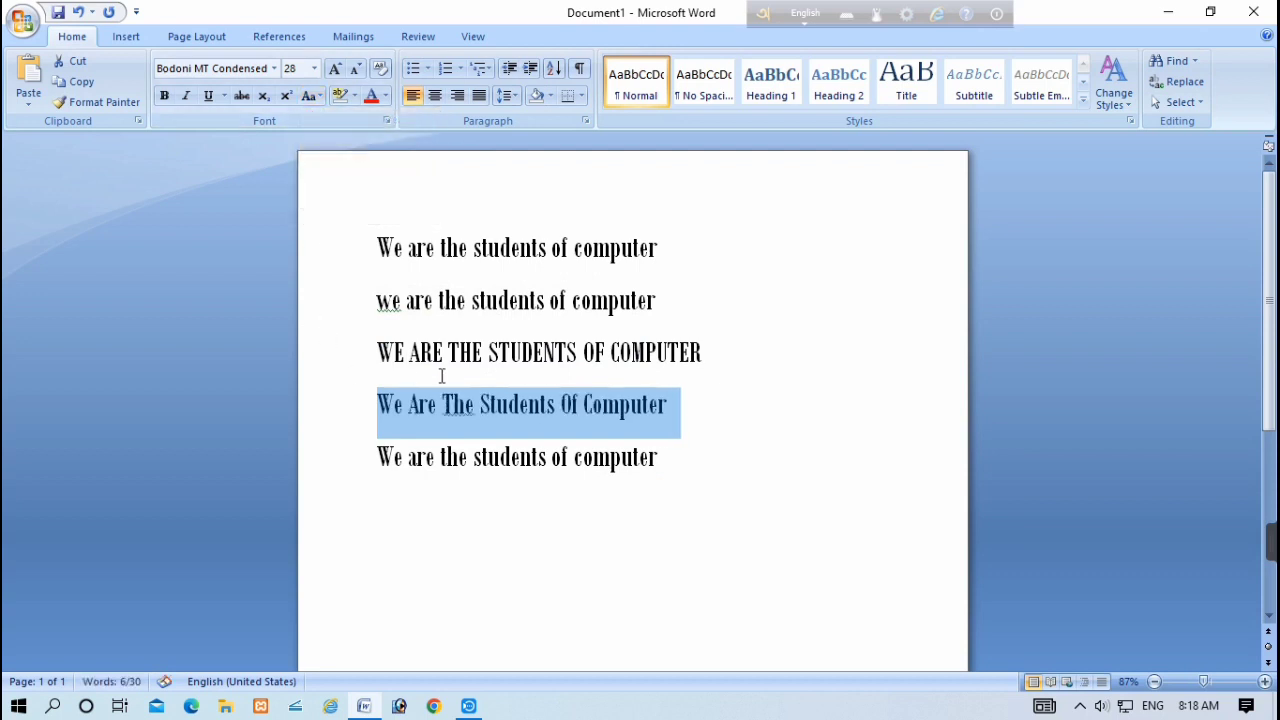
{"action": "left_click", "coordinate": [354, 467]}
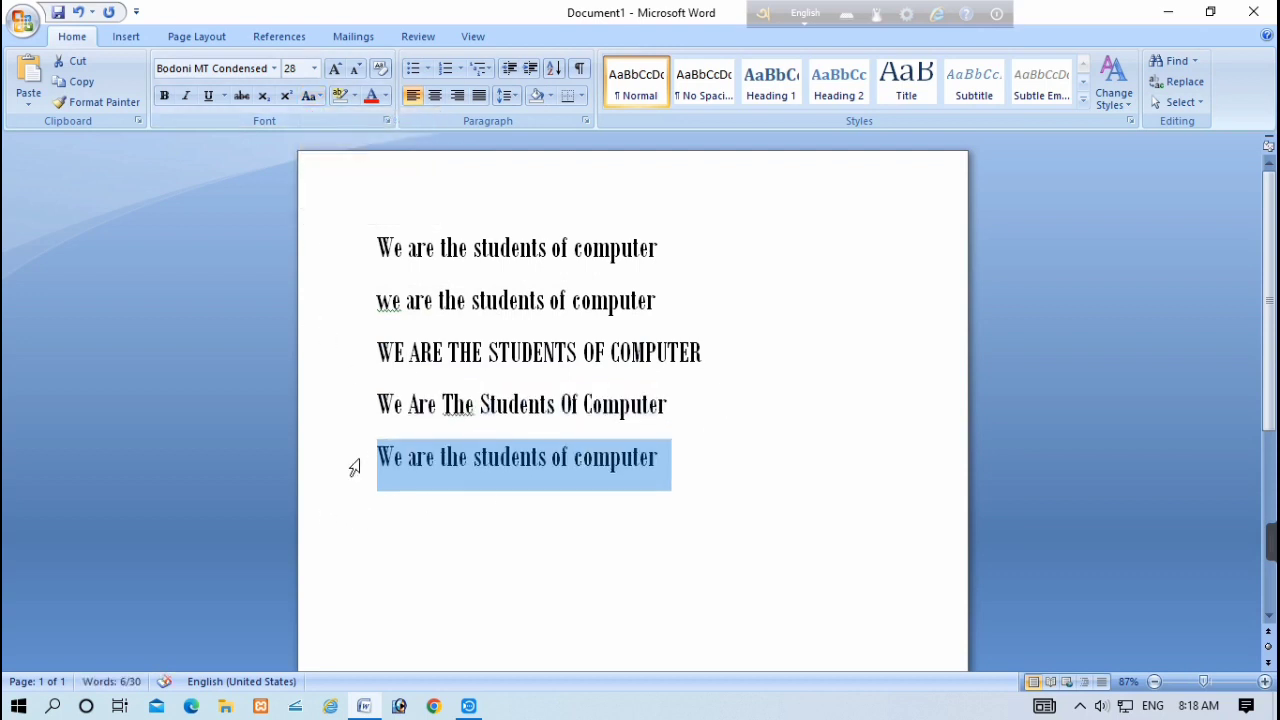
{"action": "left_click", "coordinate": [316, 96]}
{"action": "left_click", "coordinate": [360, 209]}
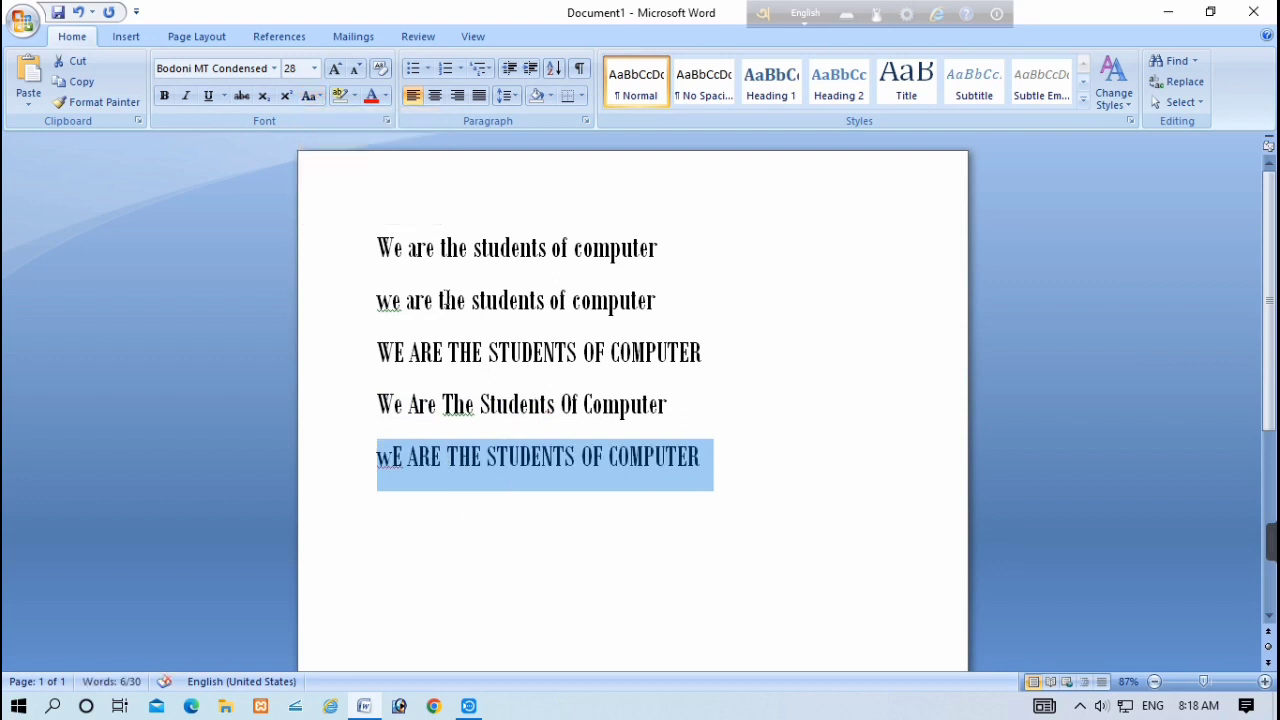
{"action": "left_click", "coordinate": [352, 250]}
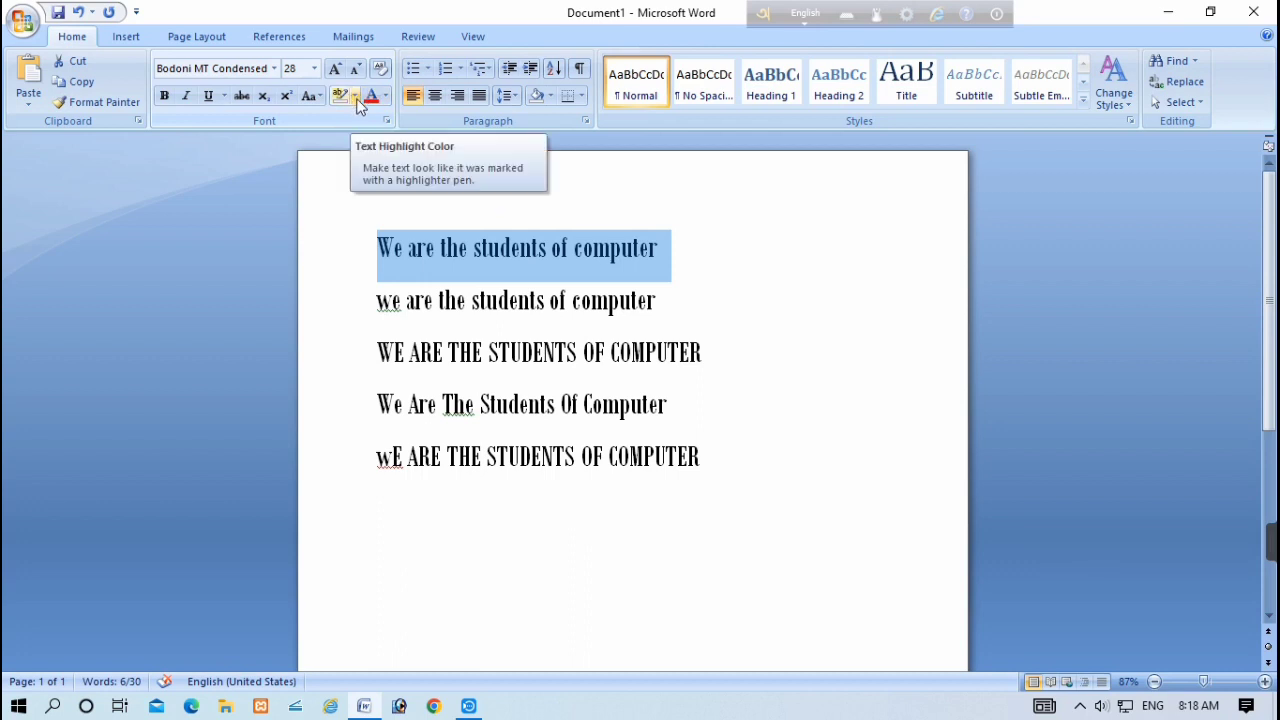
- Highlight the first line in yellow, then set its highlight back to No Color
{"action": "left_click", "coordinate": [356, 98]}
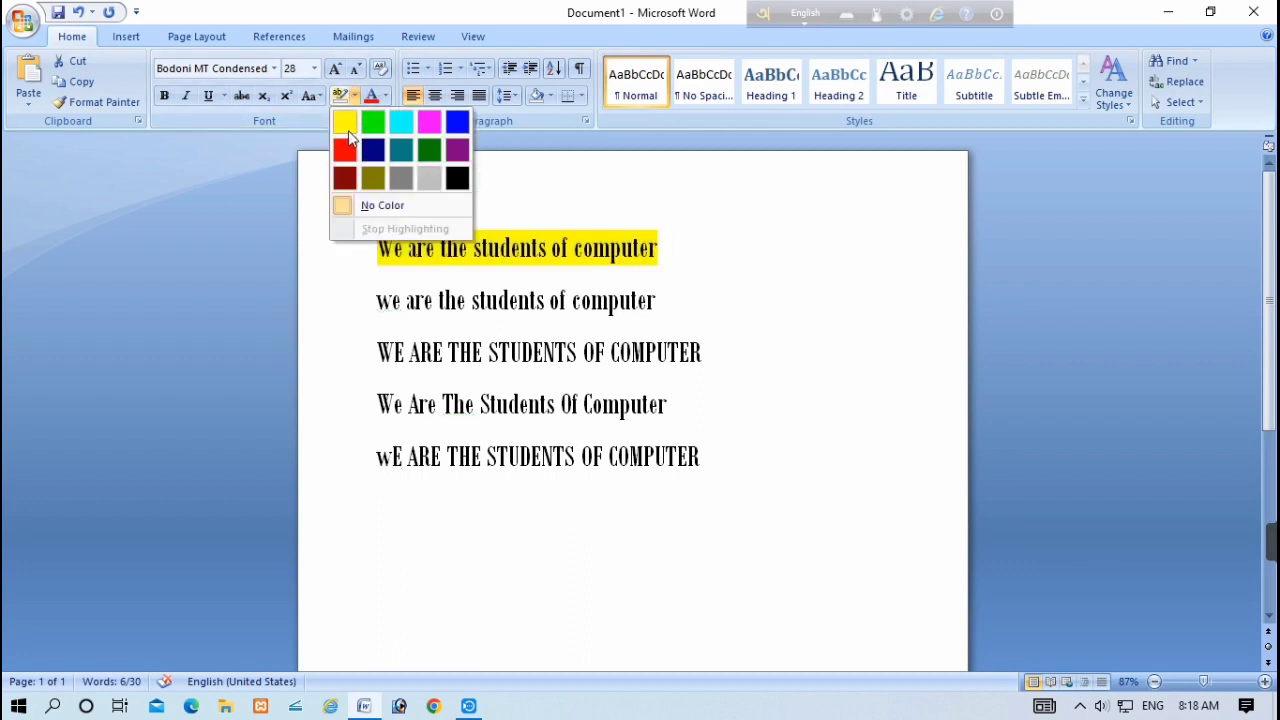
{"action": "left_click", "coordinate": [345, 122]}
{"action": "key", "text": "Right"}
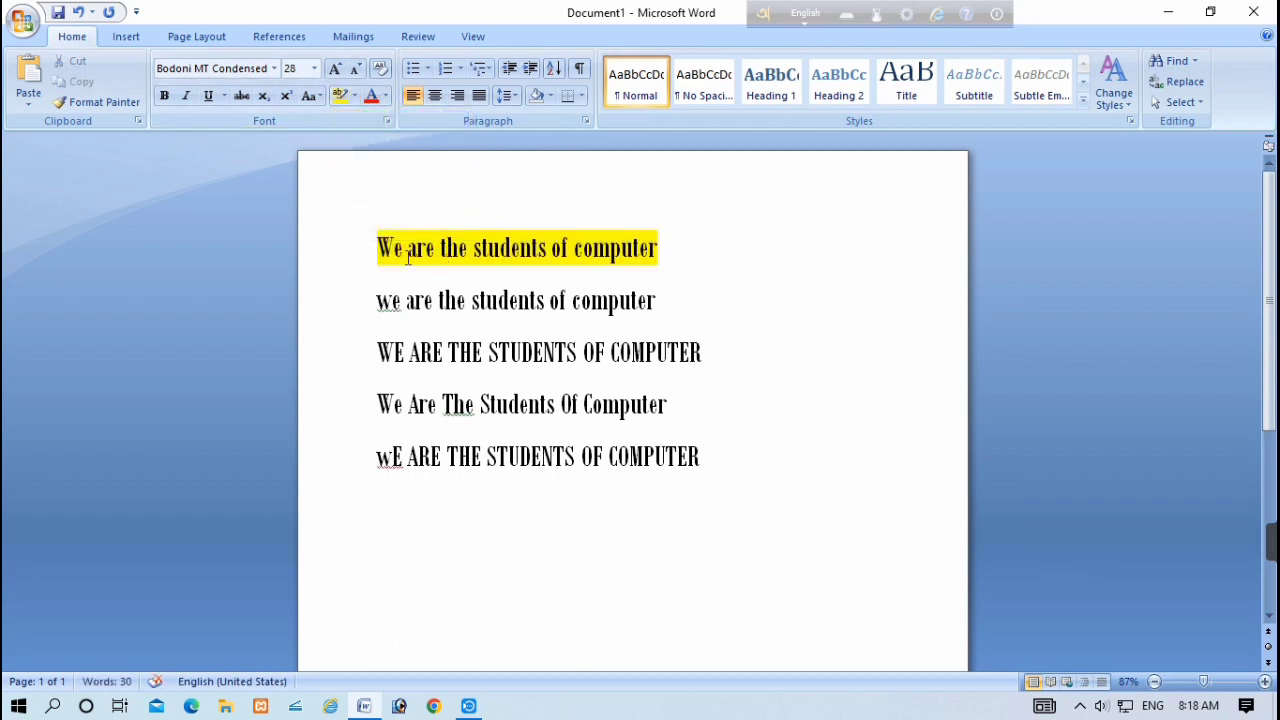
{"action": "left_click", "coordinate": [330, 265]}
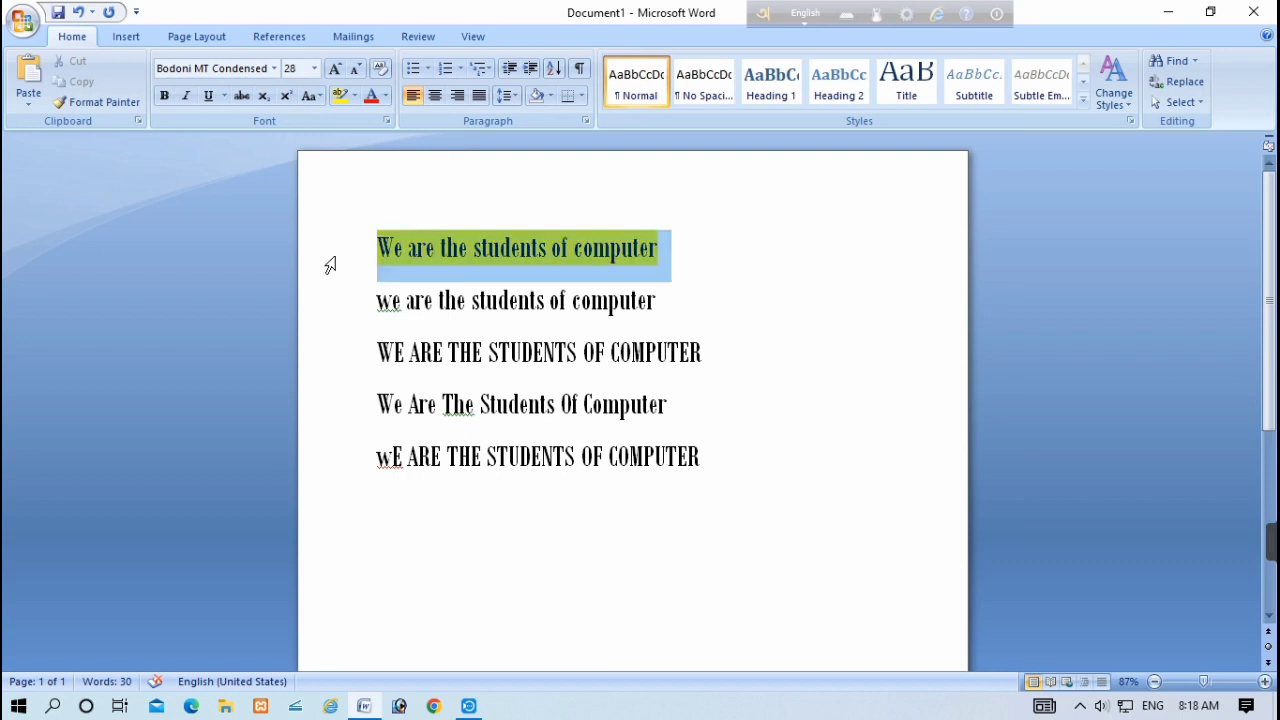
{"action": "left_click", "coordinate": [355, 96]}
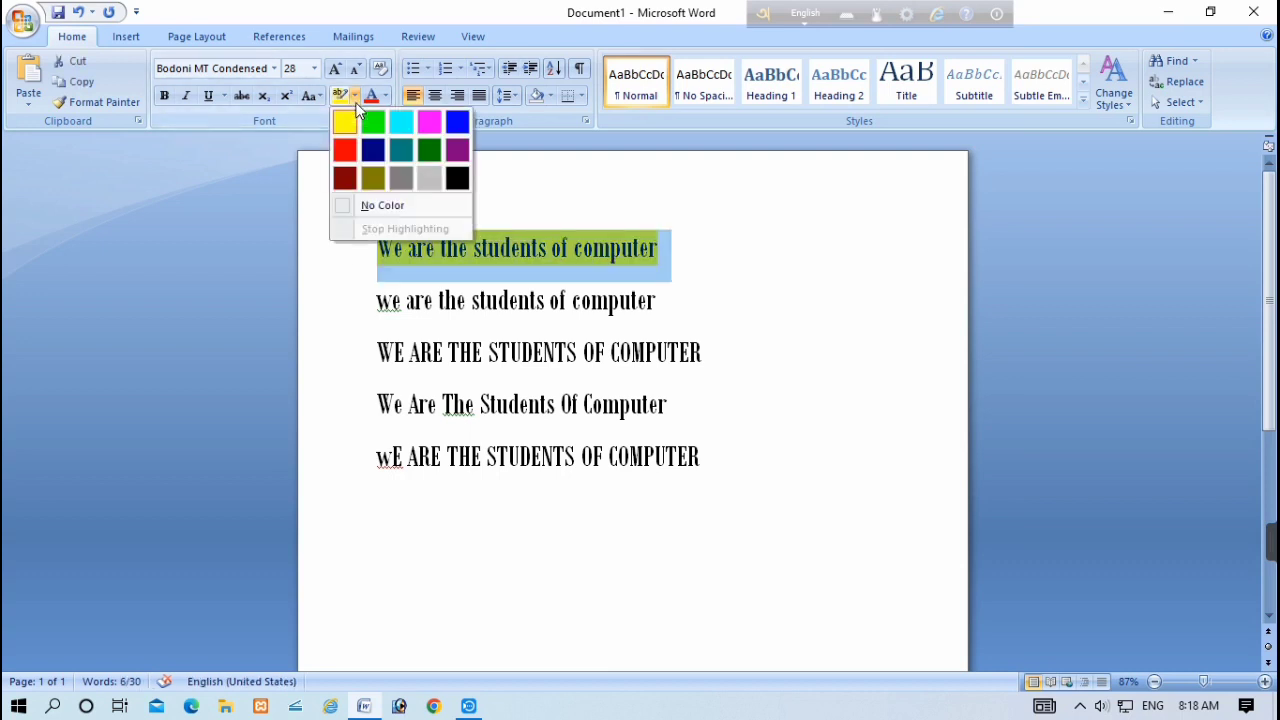
{"action": "left_click", "coordinate": [382, 205]}
{"action": "key", "text": "Right"}
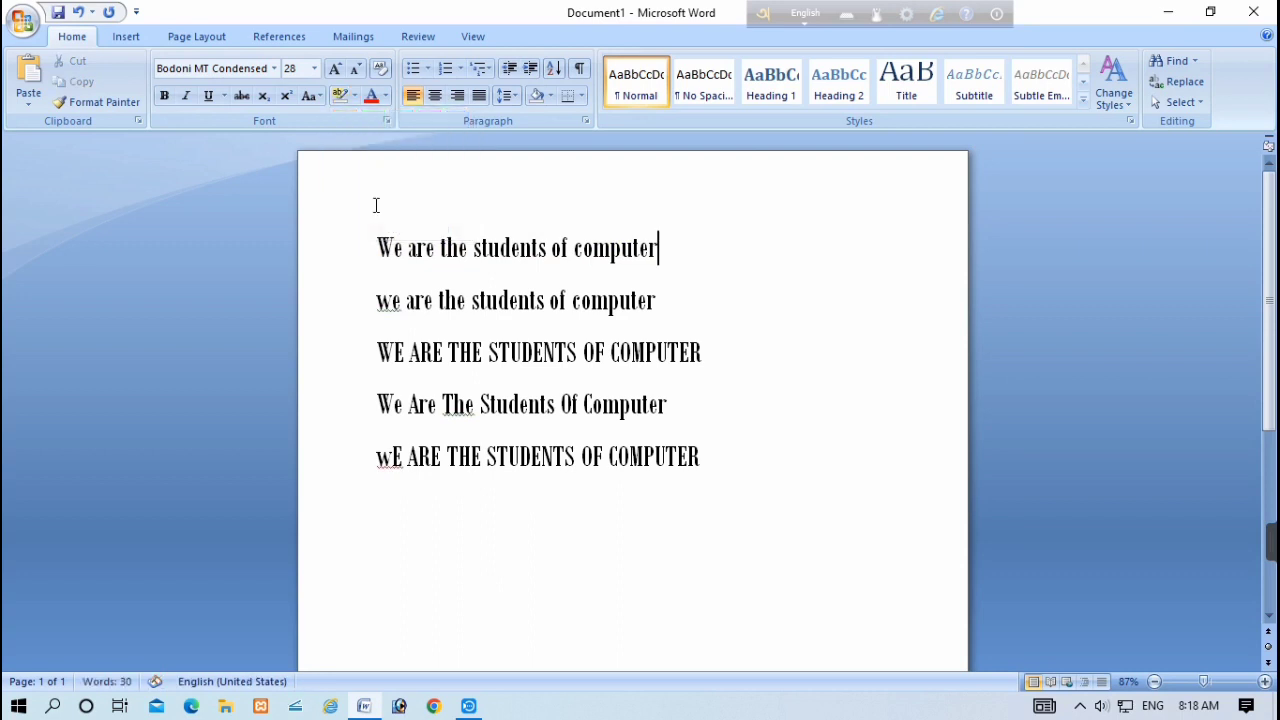
{"action": "left_click", "coordinate": [339, 247]}
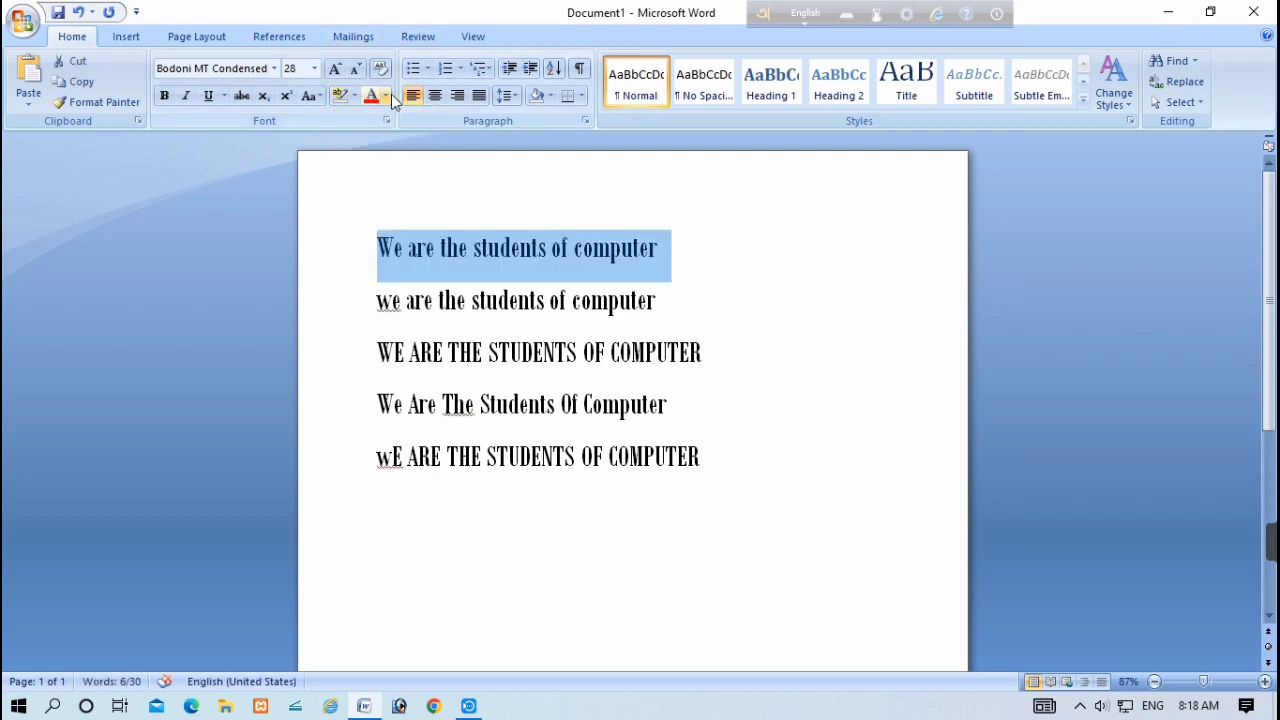
- Color the first line red, then return its font colour to Automatic
{"action": "left_click", "coordinate": [385, 96]}
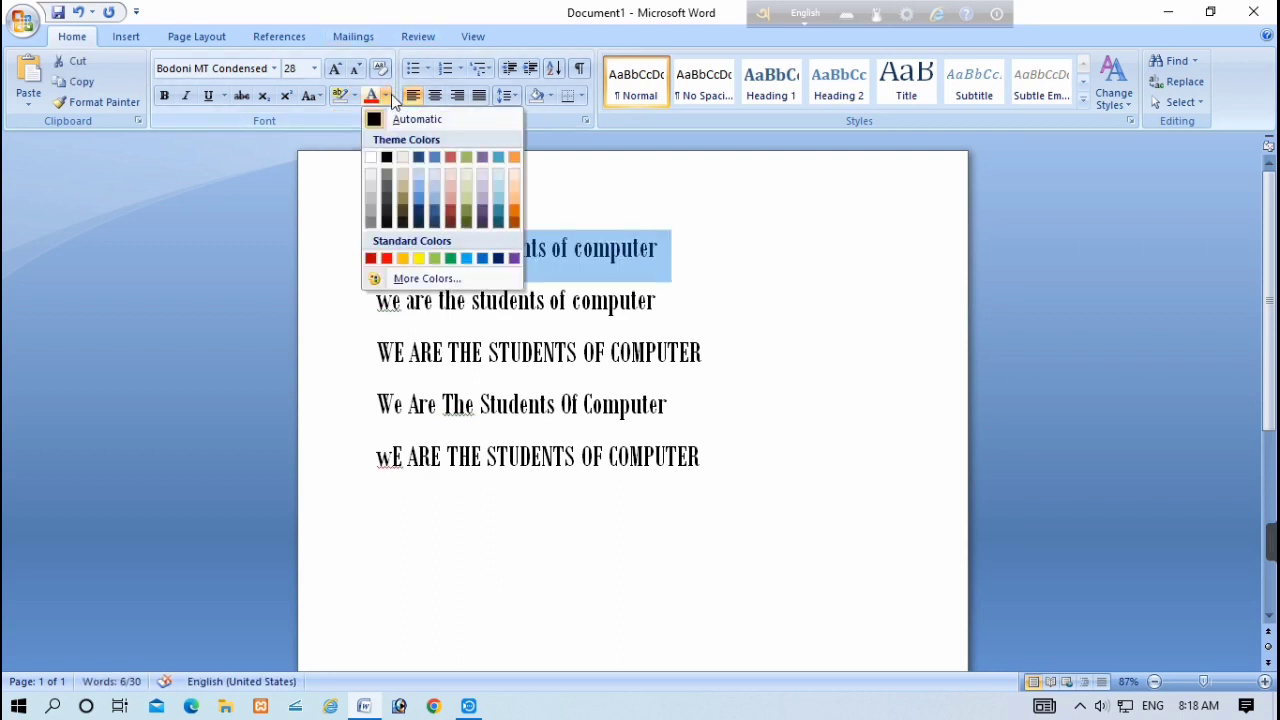
{"action": "left_click", "coordinate": [387, 258]}
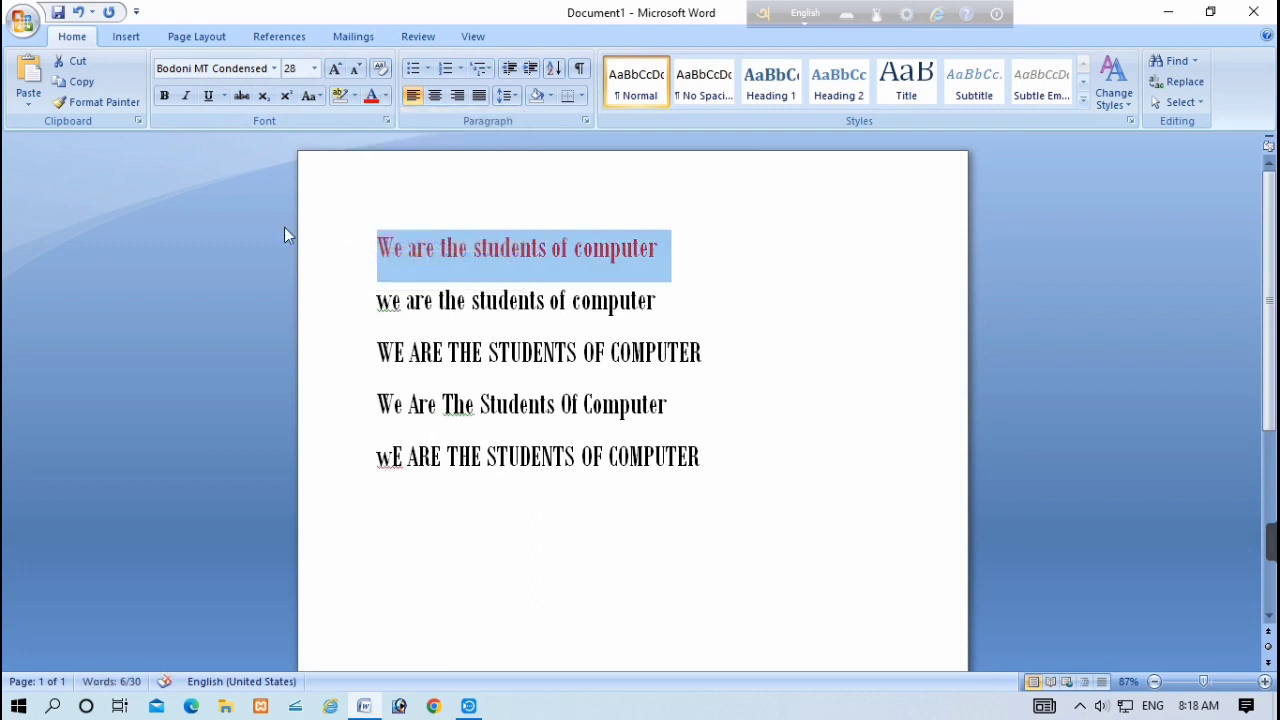
{"action": "left_click", "coordinate": [387, 96]}
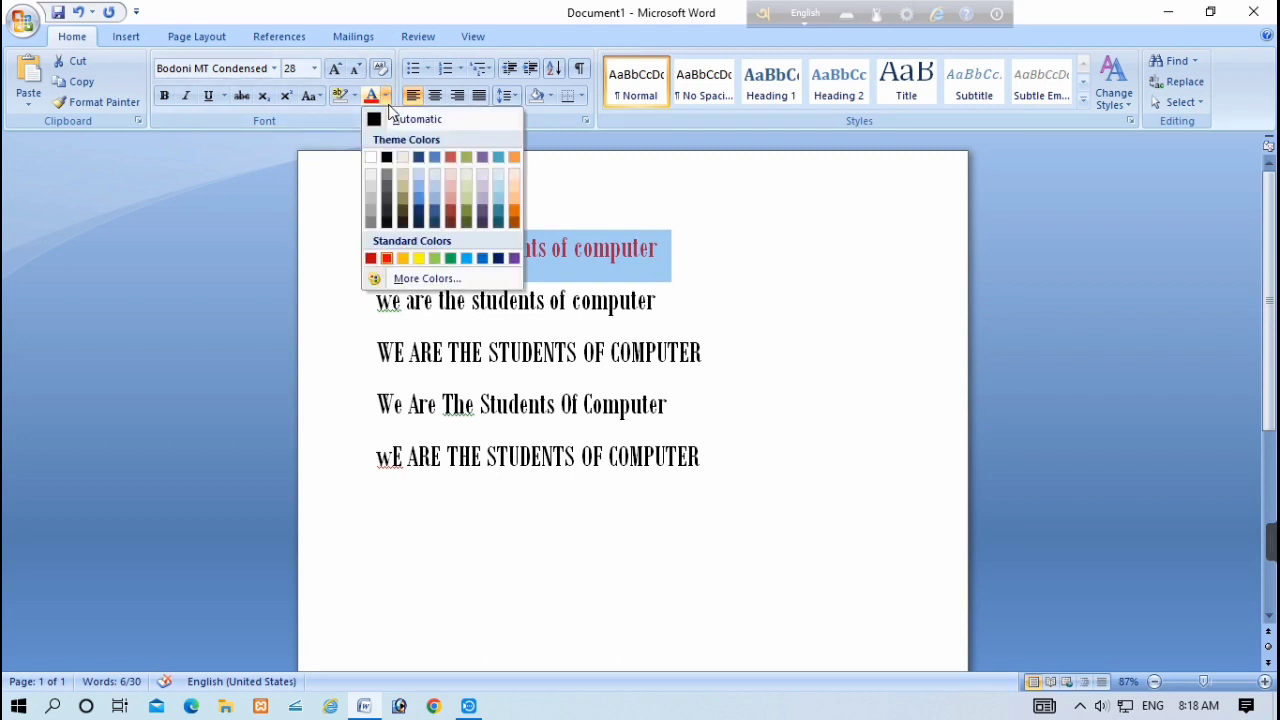
{"action": "left_click", "coordinate": [410, 119]}
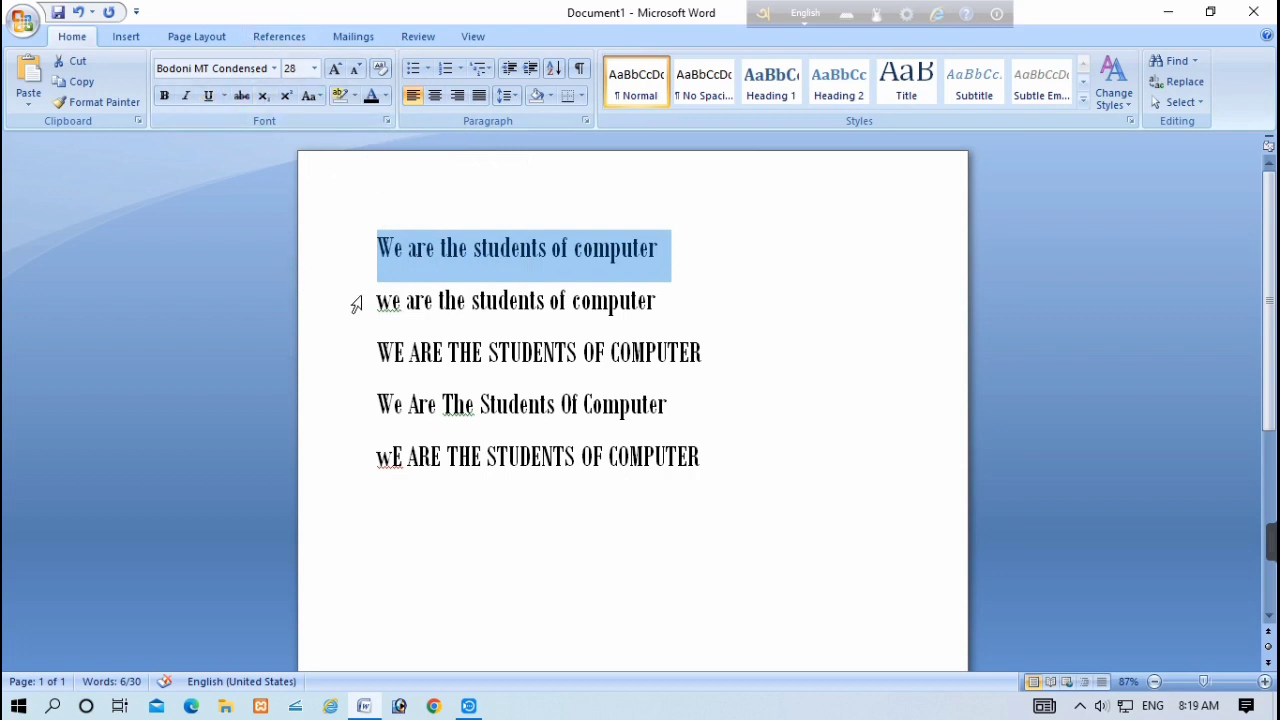
- Make the first line bold, italic and underlined, then size it to 36 pt
{"action": "left_click", "coordinate": [164, 96]}
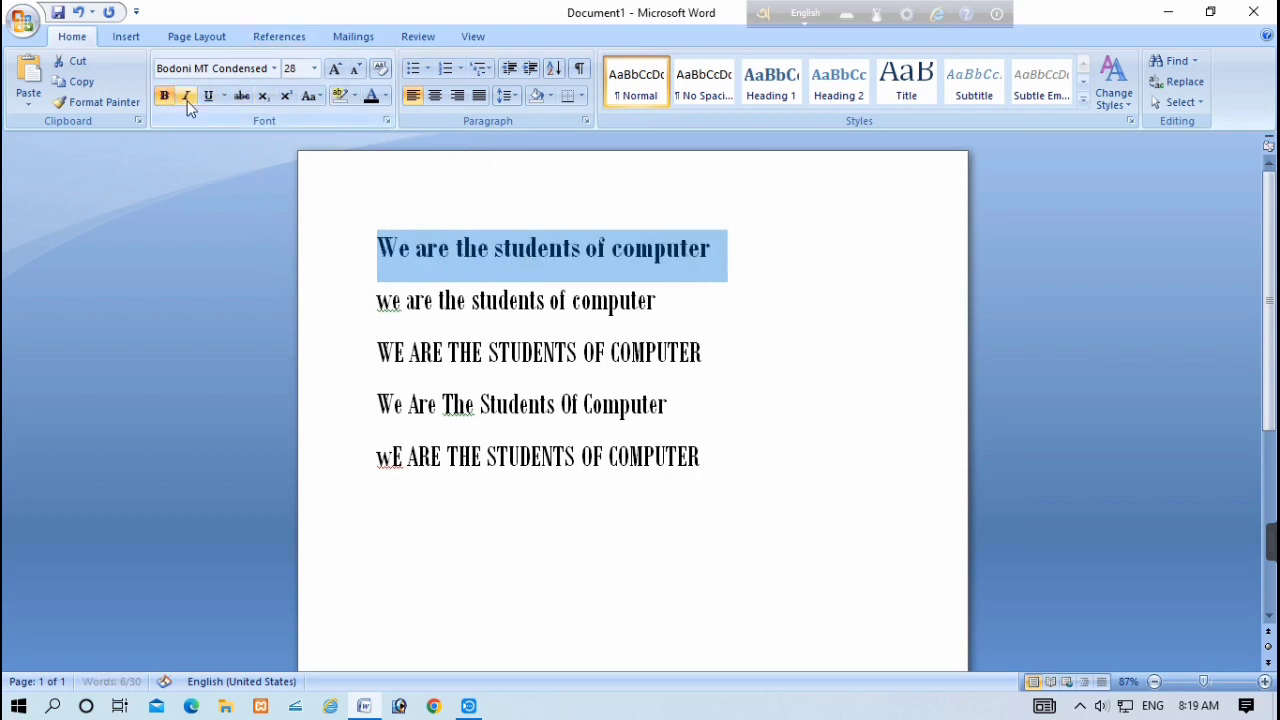
{"action": "left_click", "coordinate": [186, 96]}
{"action": "left_click", "coordinate": [208, 98]}
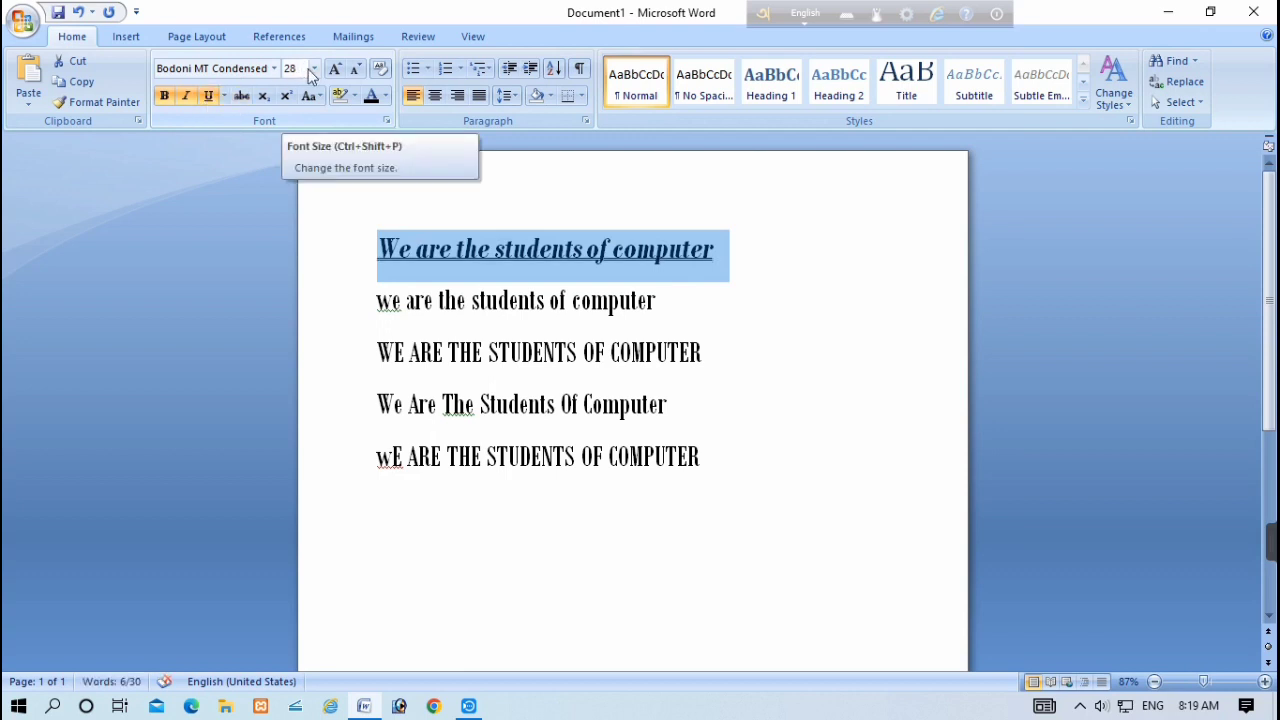
{"action": "left_click", "coordinate": [336, 68]}
{"action": "left_click", "coordinate": [336, 68]}
{"action": "left_click", "coordinate": [336, 68]}
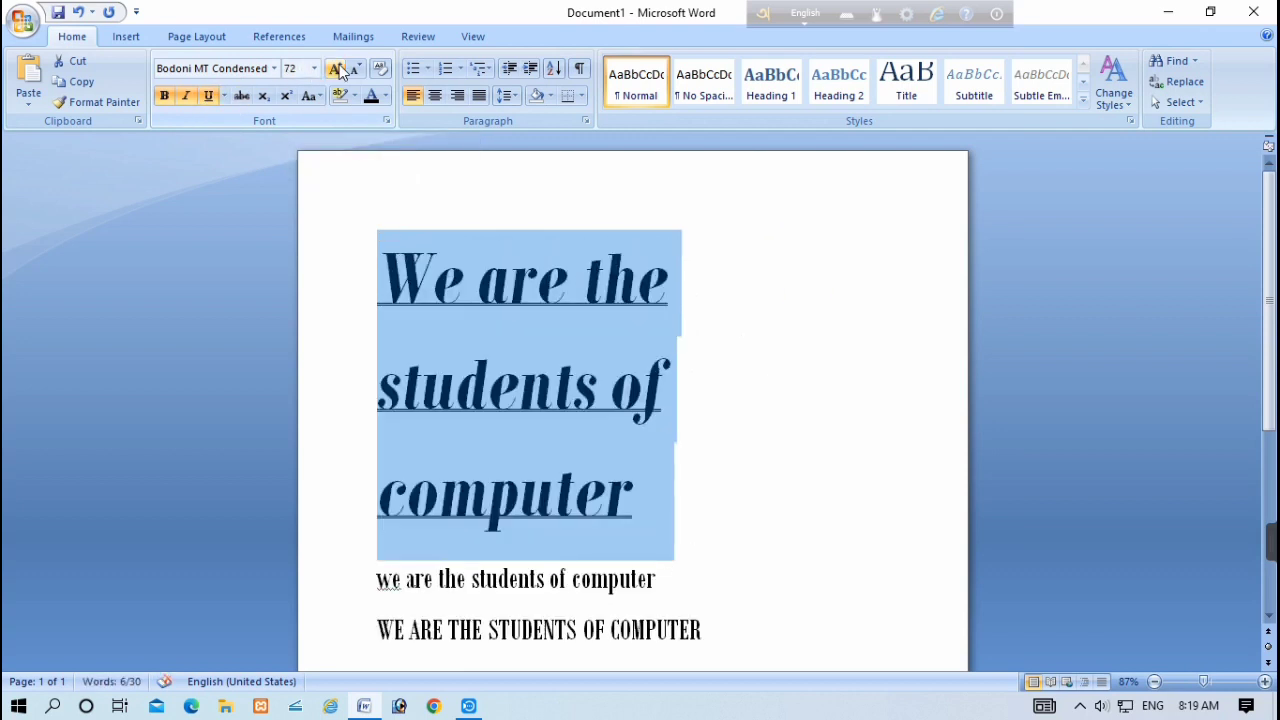
{"action": "left_click", "coordinate": [336, 68]}
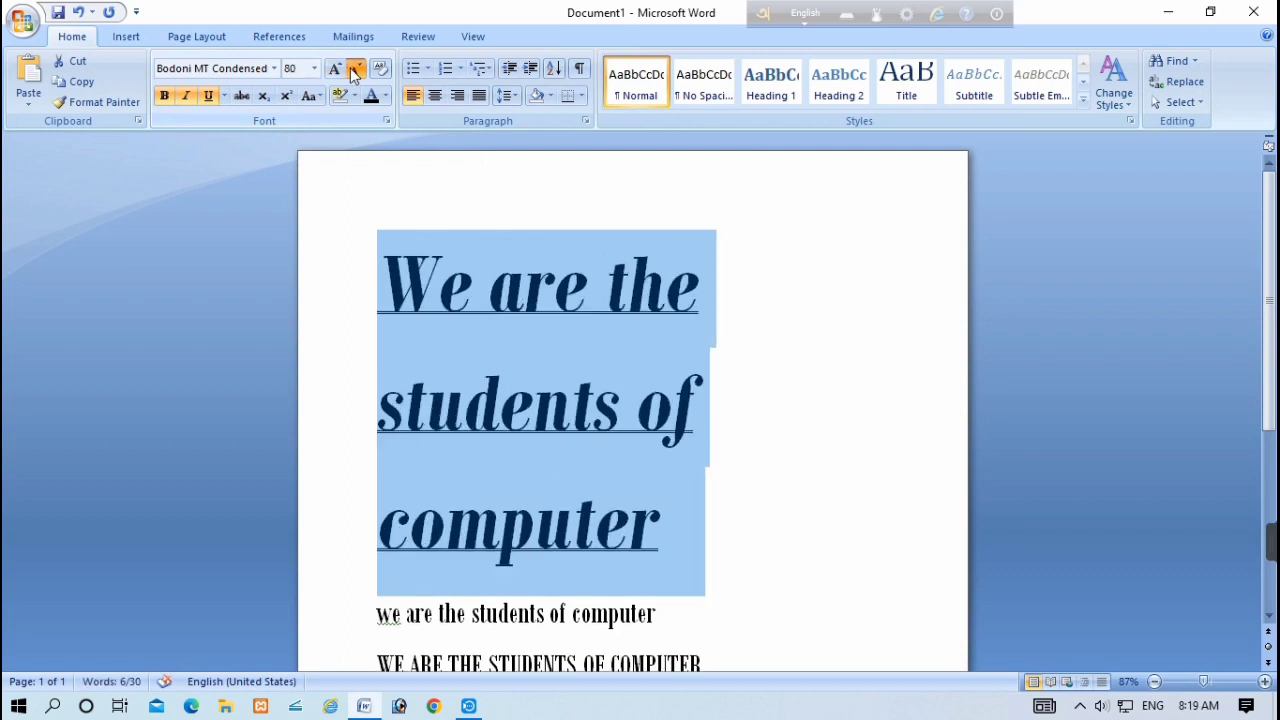
{"action": "left_click", "coordinate": [355, 70]}
{"action": "left_click", "coordinate": [355, 70]}
{"action": "left_click", "coordinate": [355, 70]}
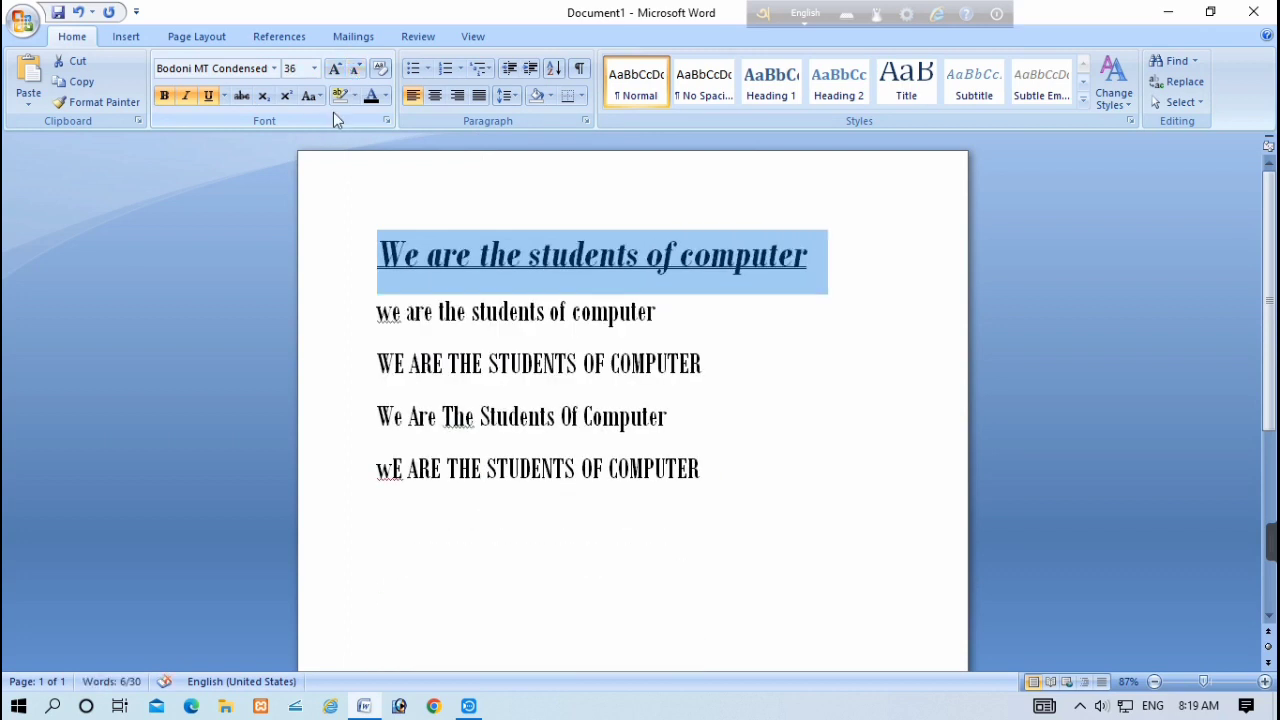
- Color the first line red, then clear all its formatting back to Calibri 11
{"action": "left_click", "coordinate": [385, 96]}
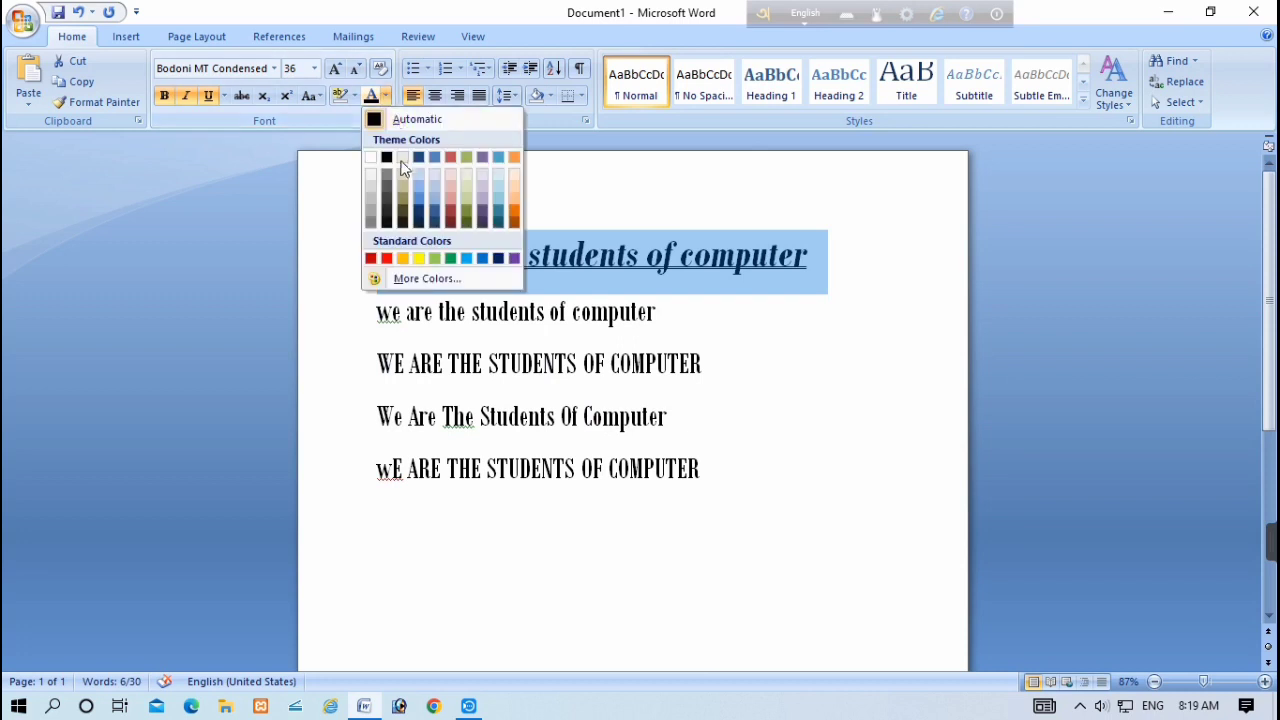
{"action": "left_click", "coordinate": [370, 258]}
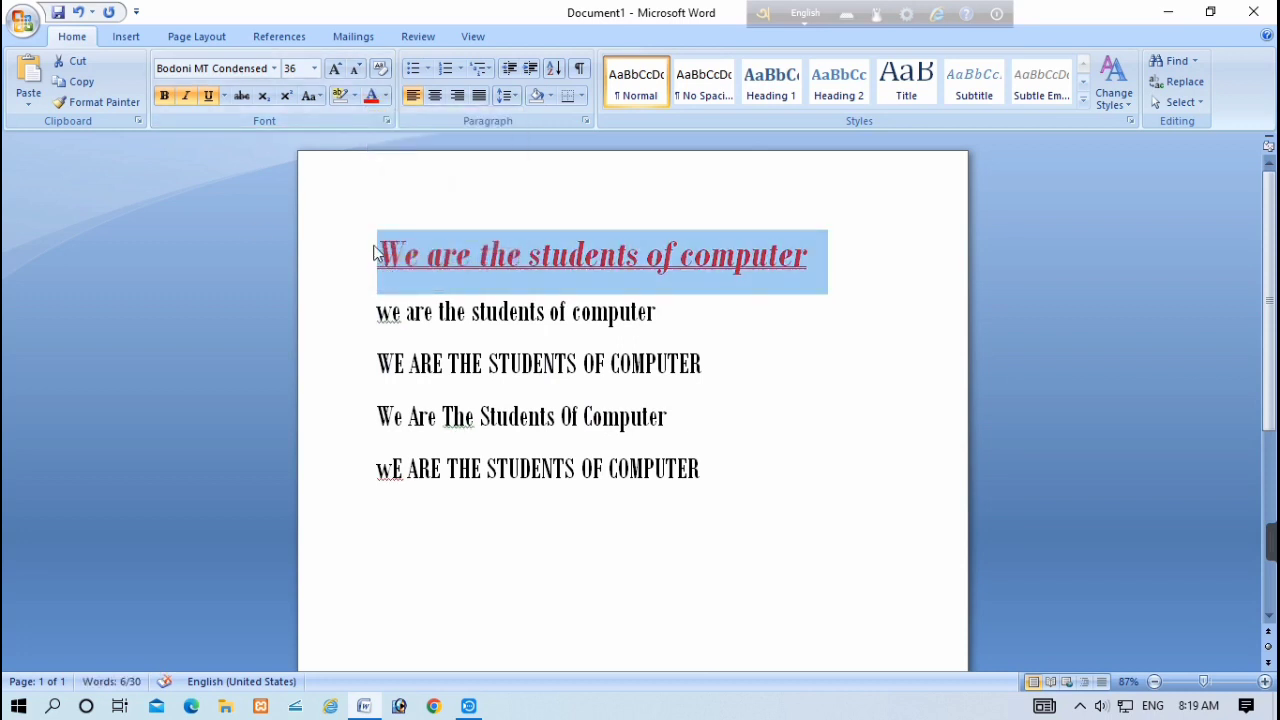
{"action": "left_click", "coordinate": [379, 70]}
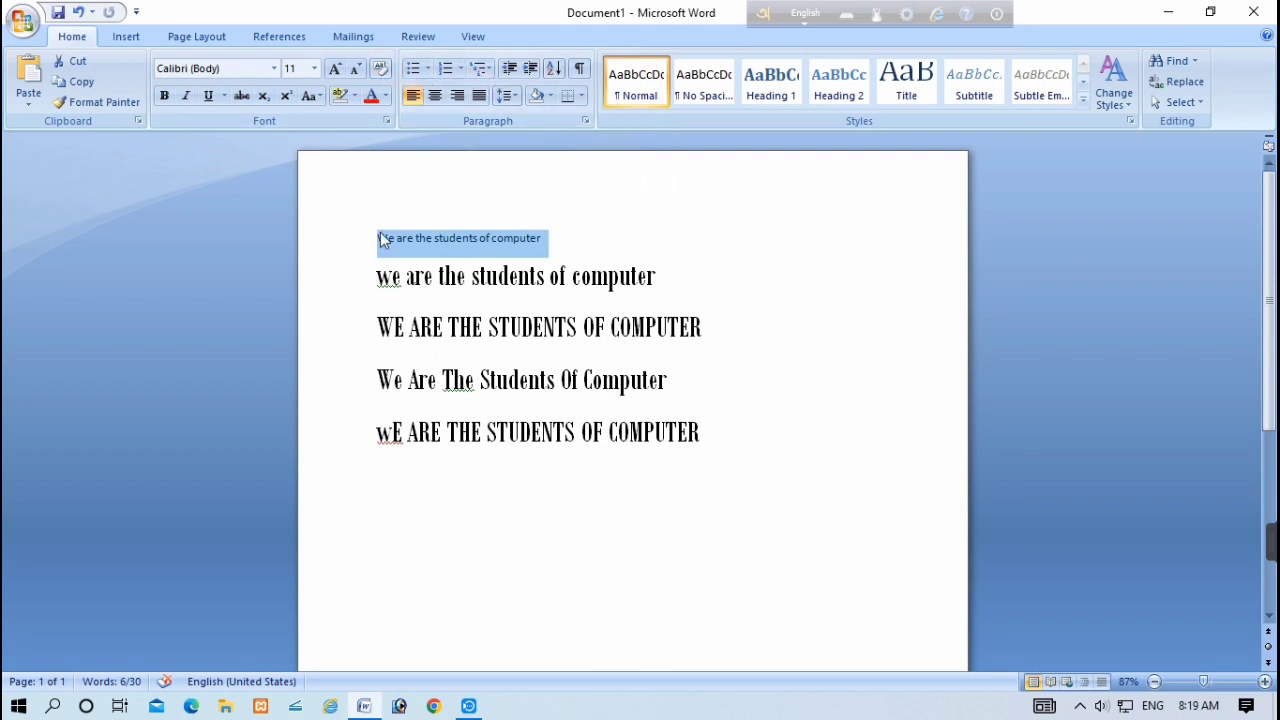
- Undo the formatting clear, red colour, size changes and italic, restoring line one to bold 28 pt Bodoni MT Condensed
{"action": "key", "text": "ctrl+y"}
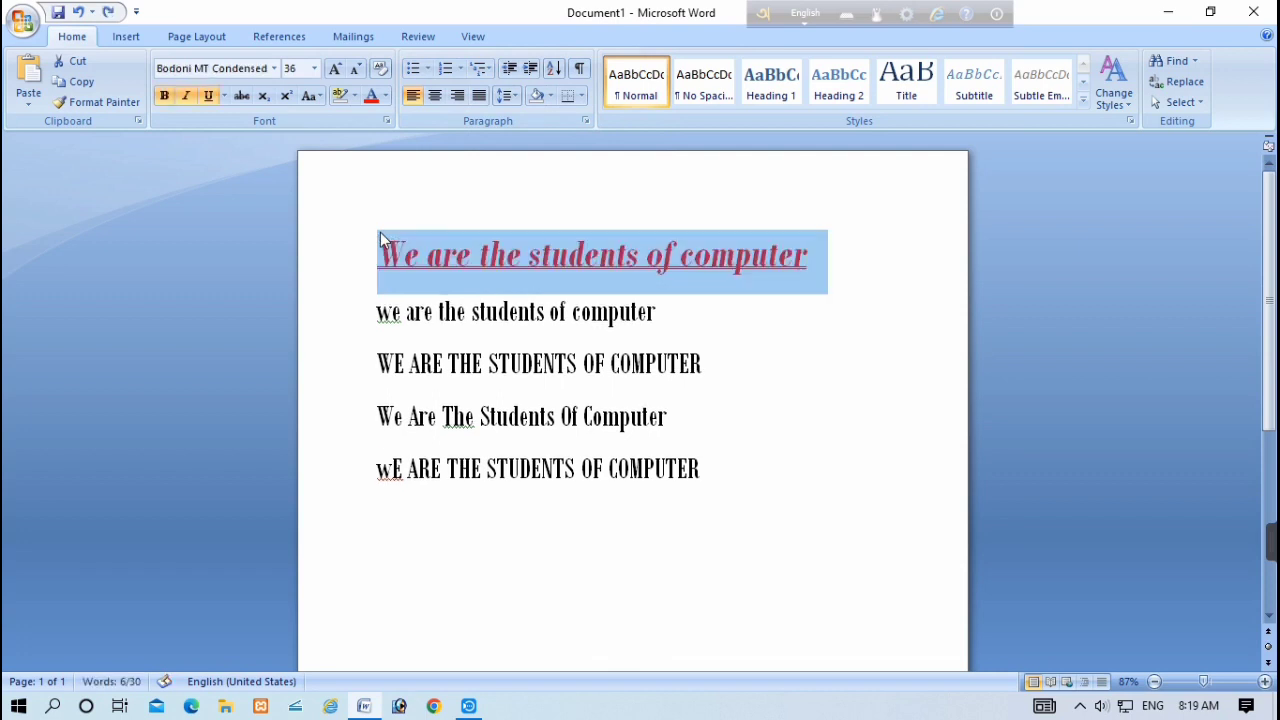
{"action": "key", "text": "ctrl+y"}
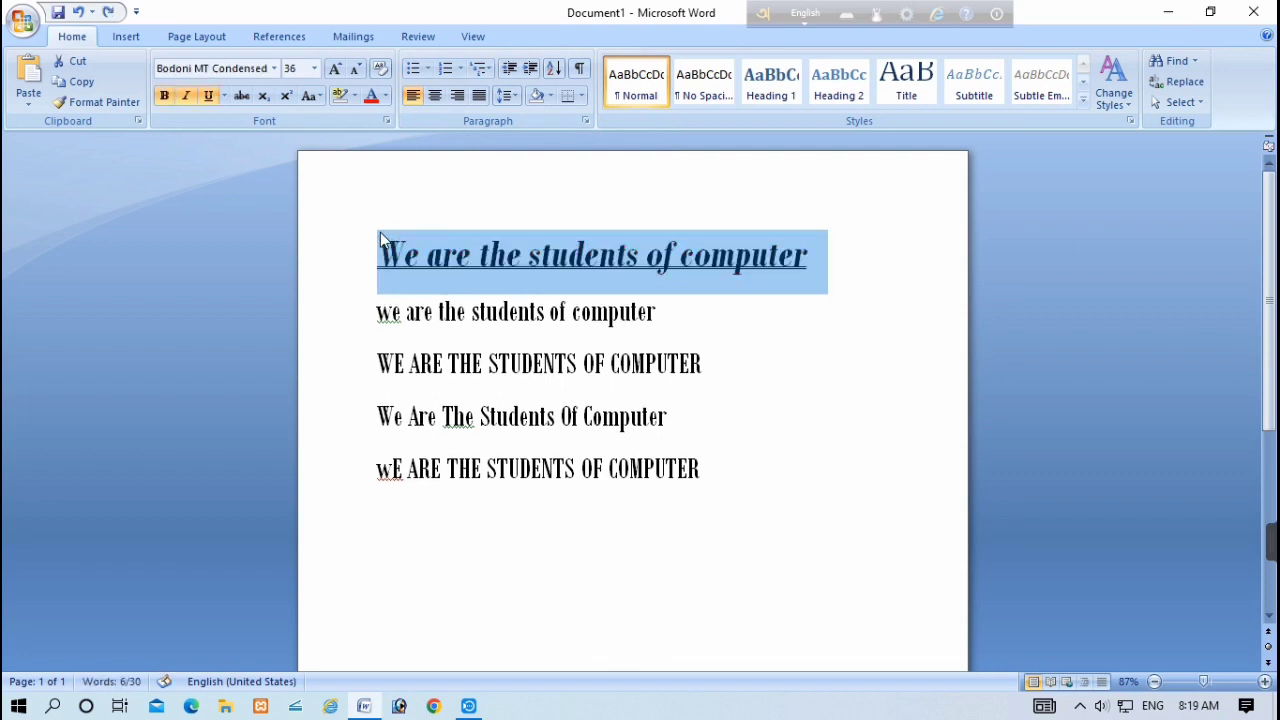
{"action": "key", "text": "ctrl+y"}
{"action": "key", "text": "ctrl+y"}
{"action": "key", "text": "ctrl+y"}
{"action": "key", "text": "ctrl+y"}
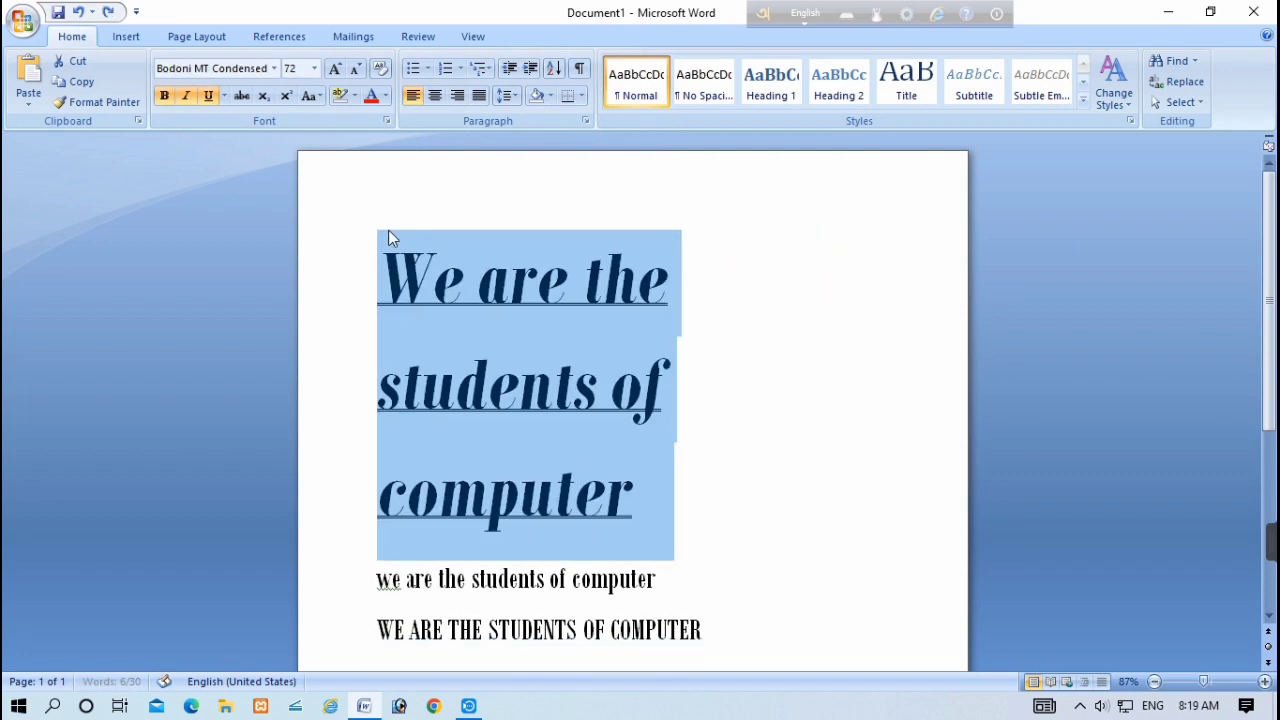
{"action": "key", "text": "ctrl+y"}
{"action": "key", "text": "ctrl+y"}
{"action": "key", "text": "ctrl+y"}
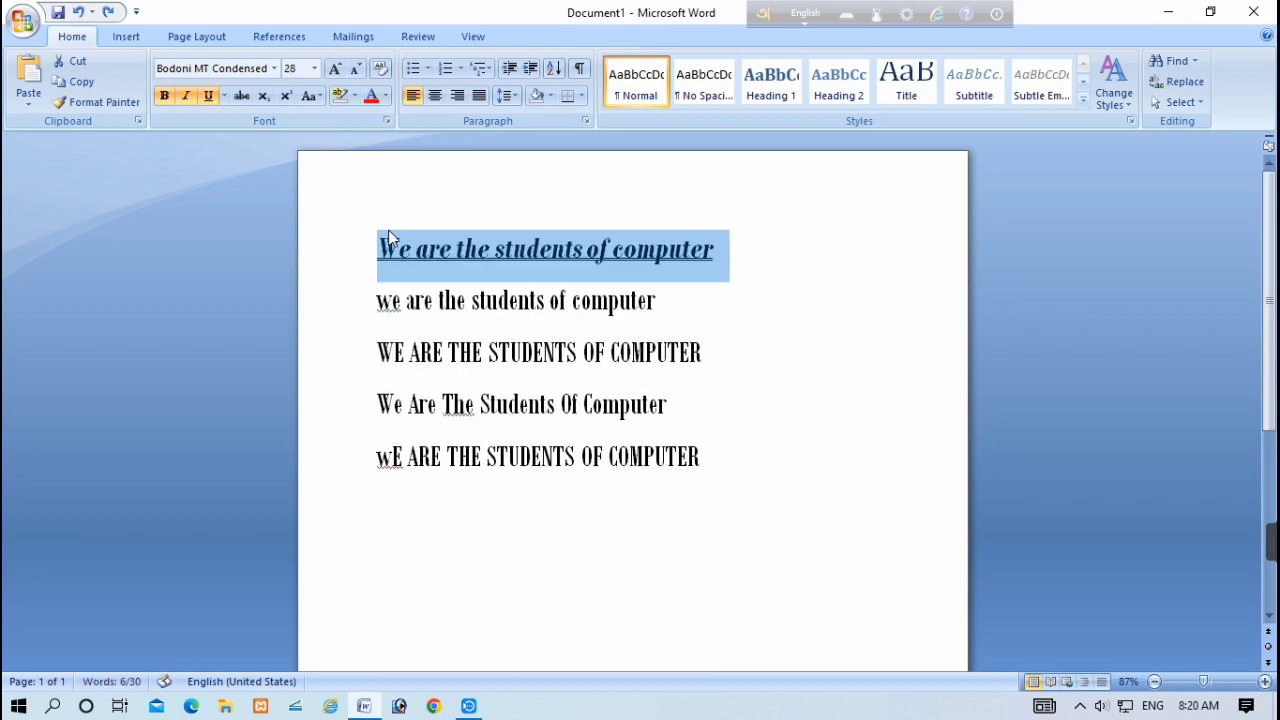
{"action": "key", "text": "ctrl+y"}
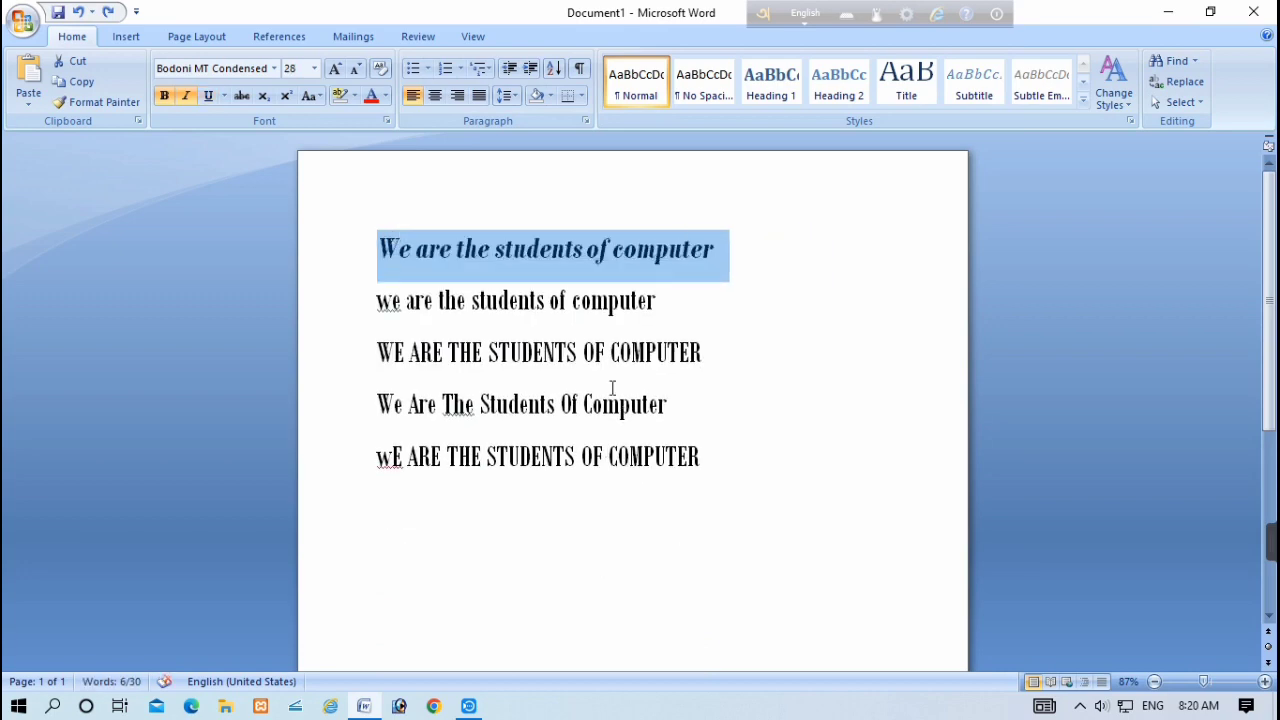
{"action": "left_click", "coordinate": [665, 309]}
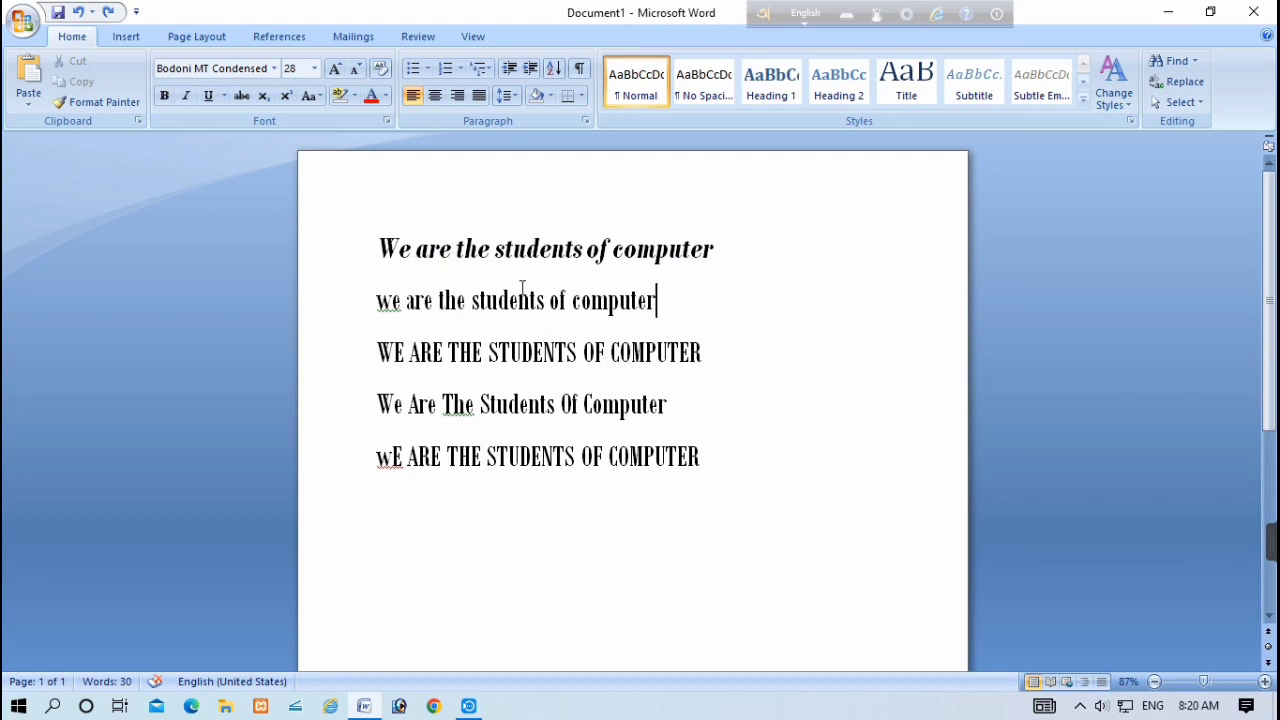
{"action": "key", "text": "ctrl+z"}
{"action": "left_click", "coordinate": [521, 298]}
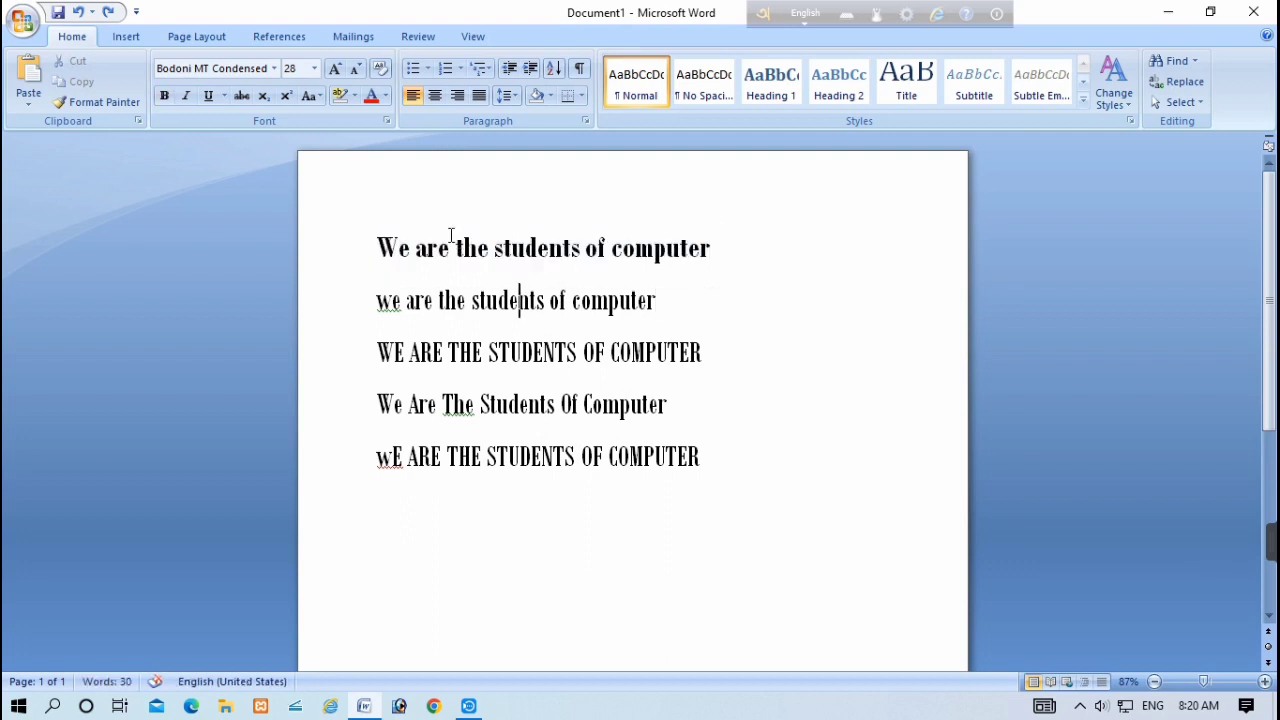
- Add diamond bullets to all five lines of text
{"action": "left_click_drag", "start_coordinate": [343, 259], "coordinate": [359, 470]}
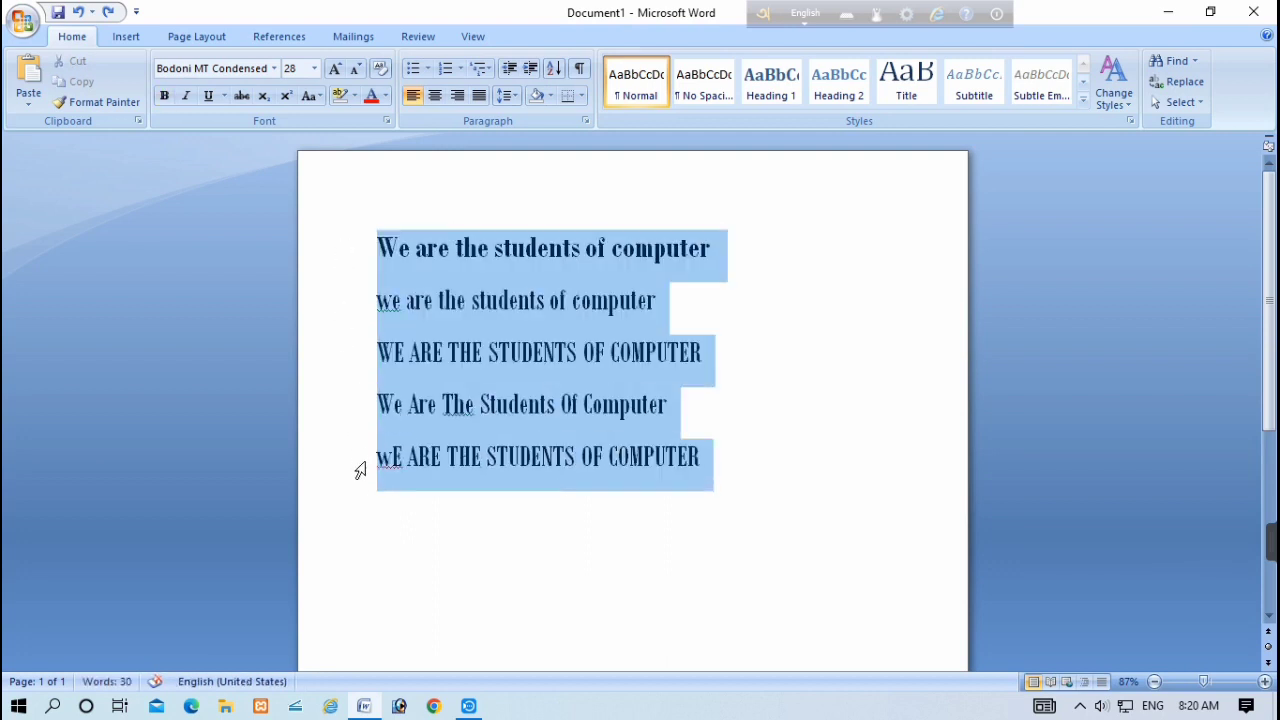
{"action": "left_click", "coordinate": [429, 70]}
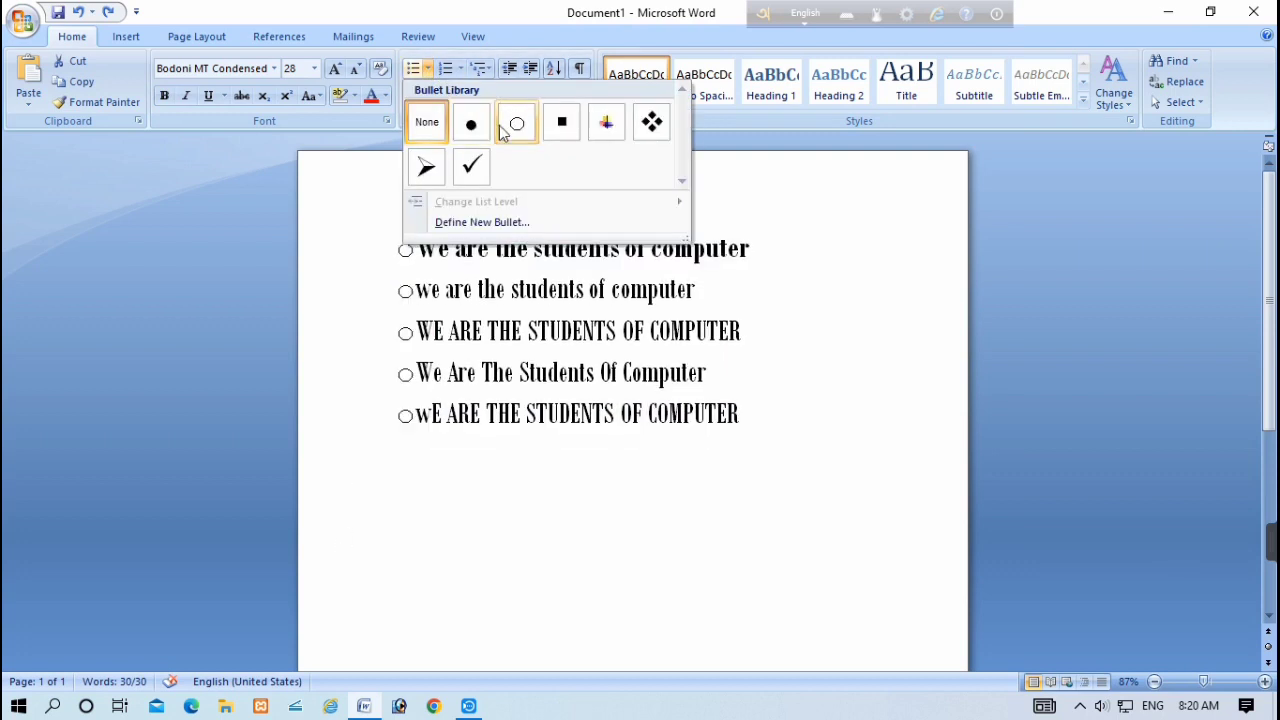
{"action": "left_click", "coordinate": [633, 137]}
- Remove the bullets again by choosing None for the whole list
{"action": "key", "text": "ctrl+a"}
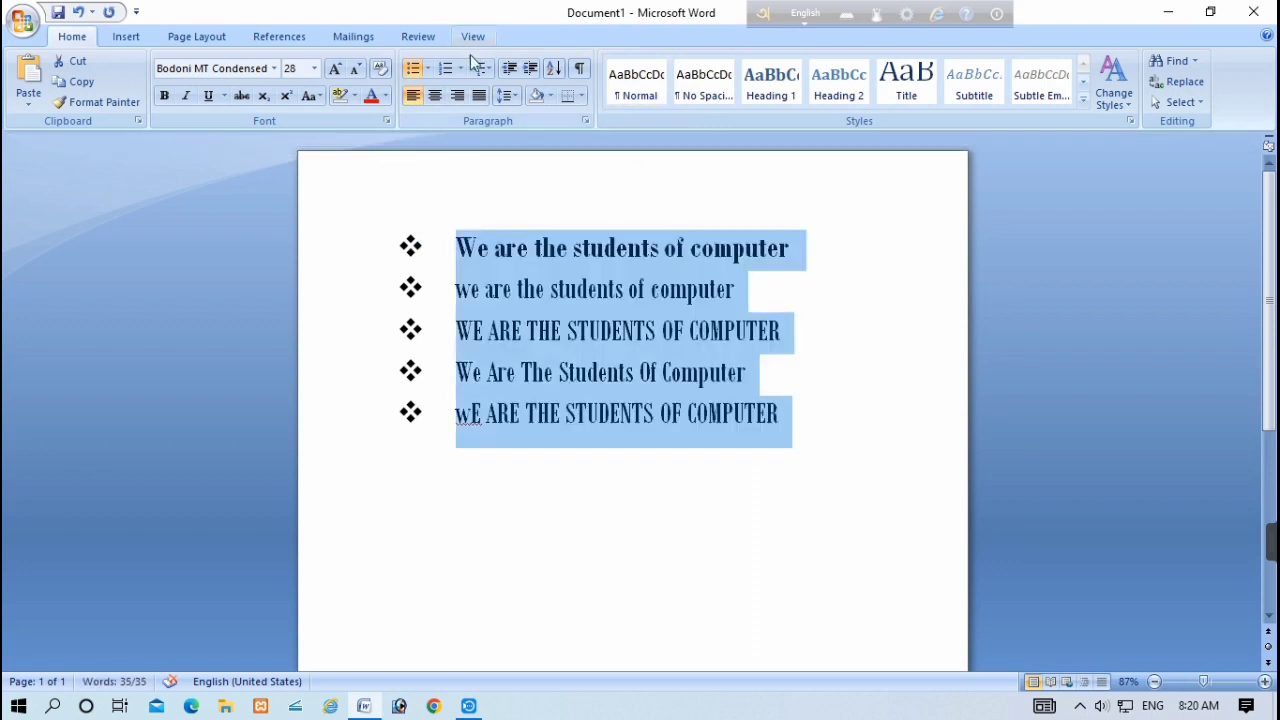
{"action": "left_click", "coordinate": [428, 70]}
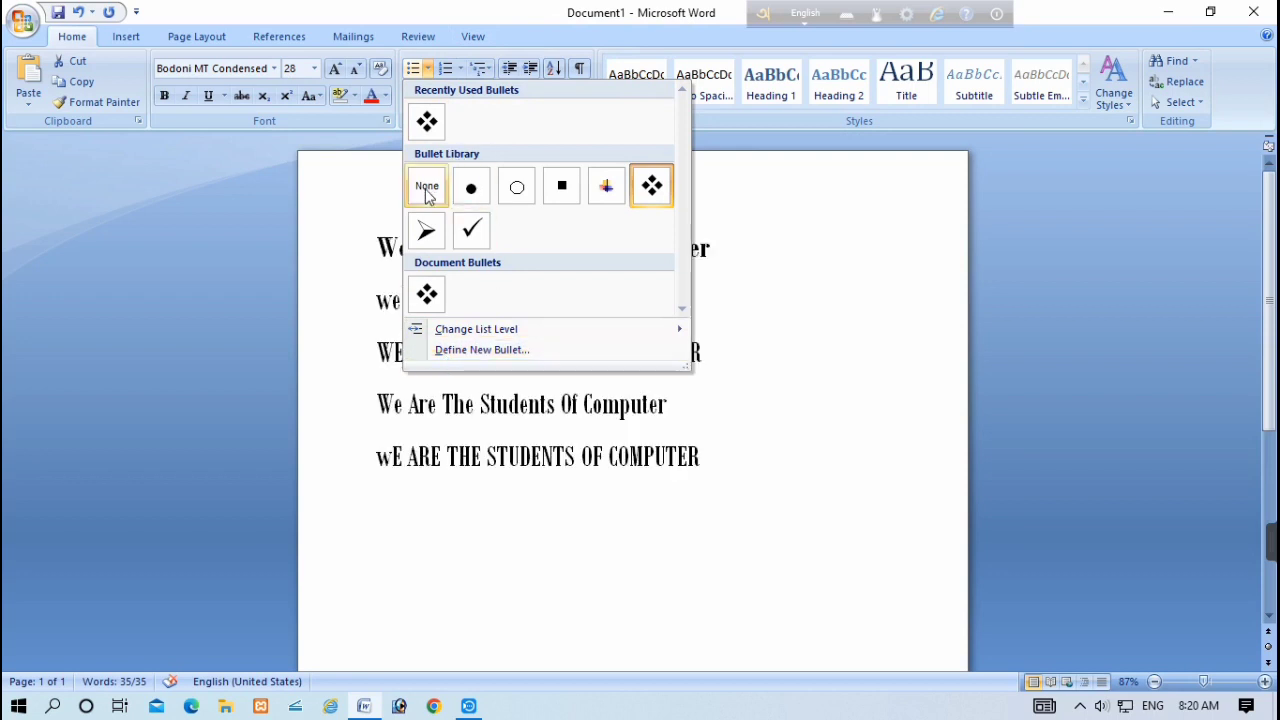
{"action": "left_click", "coordinate": [426, 188]}
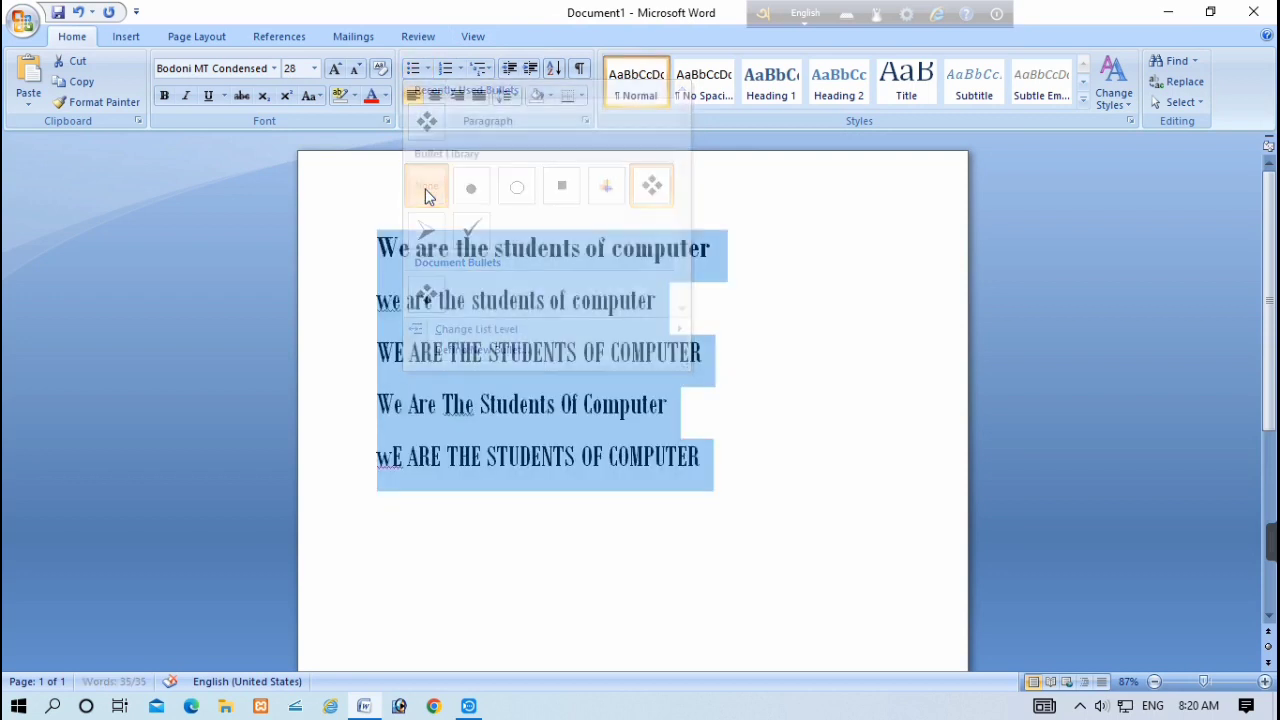
{"action": "left_click", "coordinate": [461, 68]}
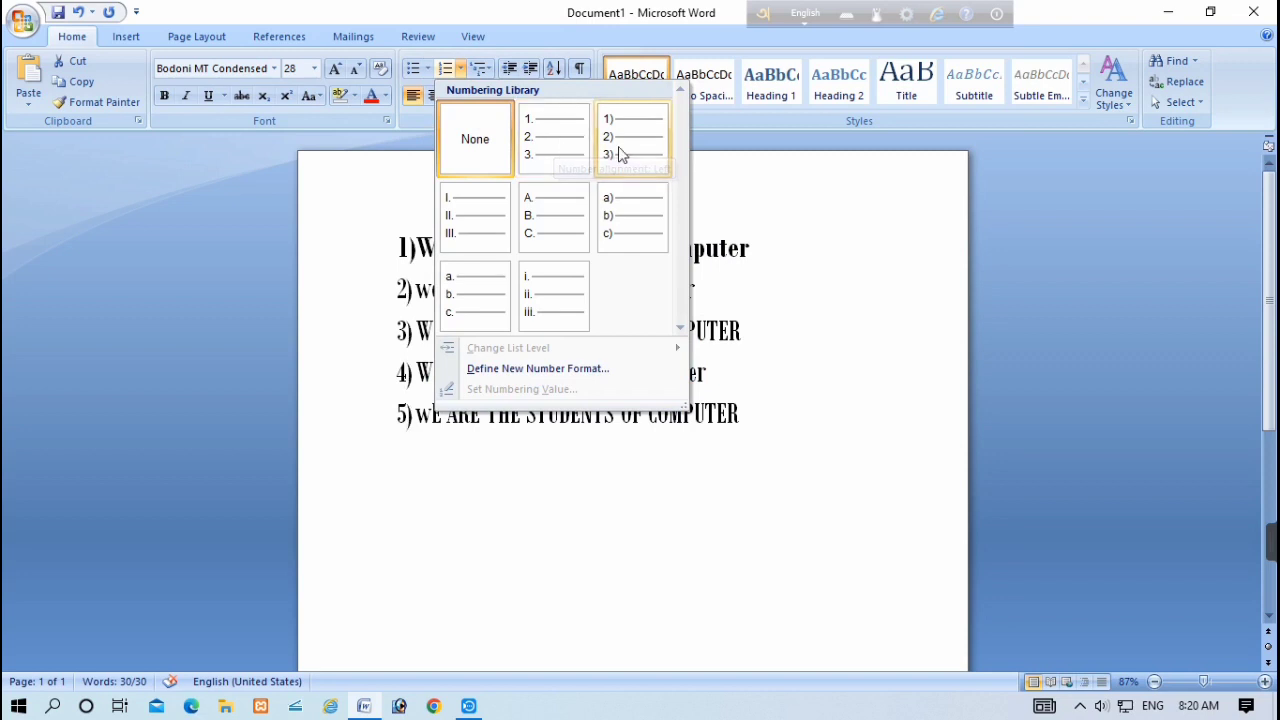
- Apply Roman-numeral I–V numbering to the five lines, then set numbering back to None
{"action": "left_click", "coordinate": [482, 205]}
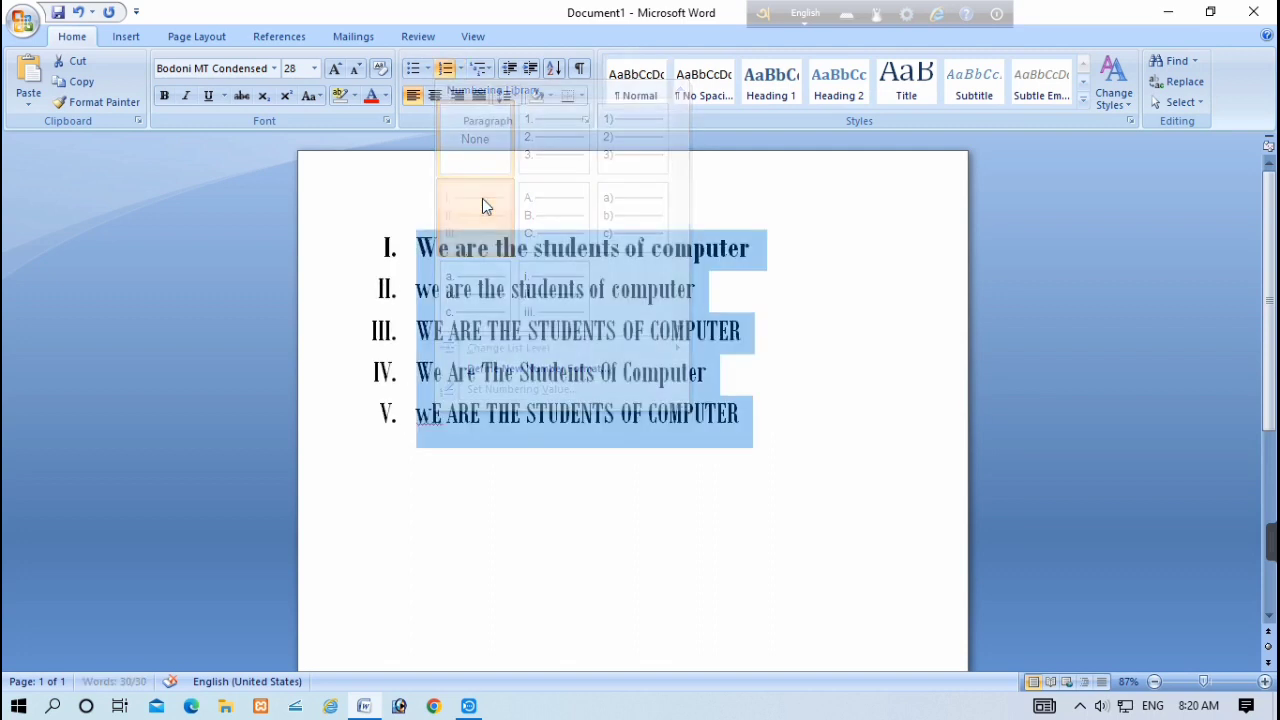
{"action": "left_click", "coordinate": [460, 68]}
{"action": "left_click", "coordinate": [477, 253]}
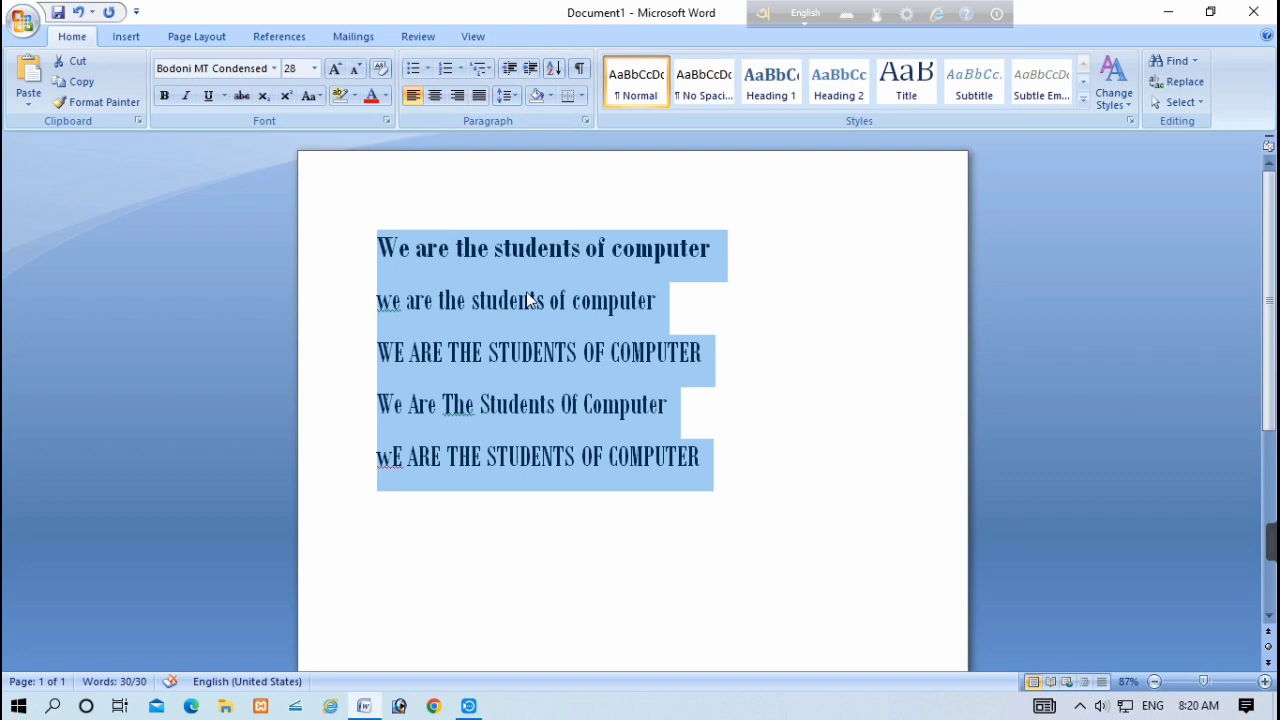
- Type the first three first names over the selected lines, one per line
{"action": "type", "text": "ami"}
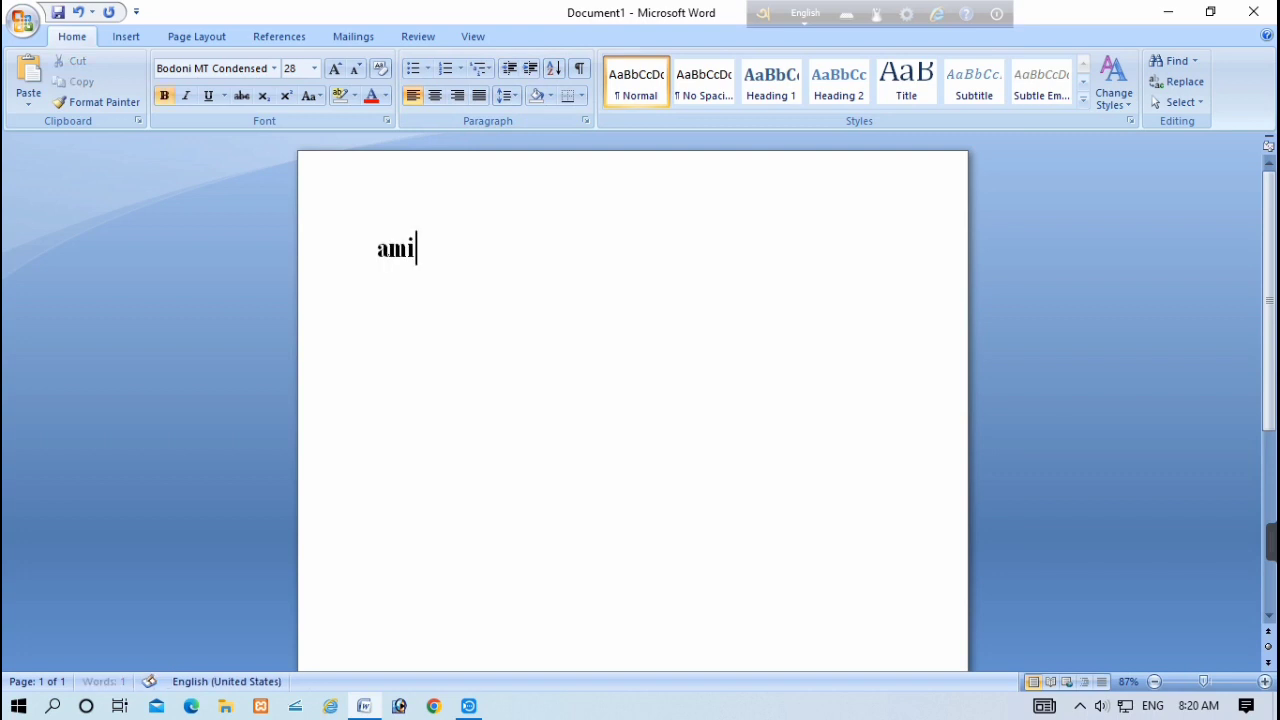
{"action": "key", "text": "BackSpace"}
{"action": "key", "text": "BackSpace"}
{"action": "key", "text": "BackSpace"}
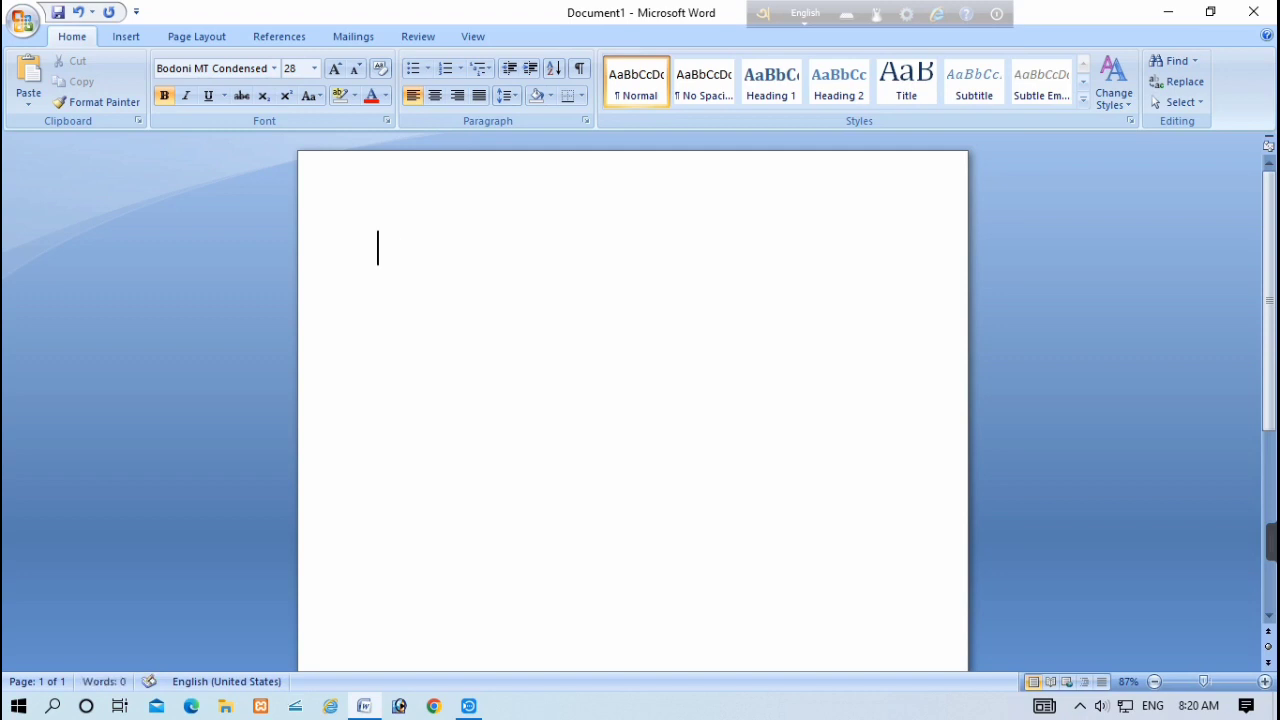
{"action": "type", "text": "s"}
{"action": "type", "text": "anu"}
{"action": "key", "text": "Return"}
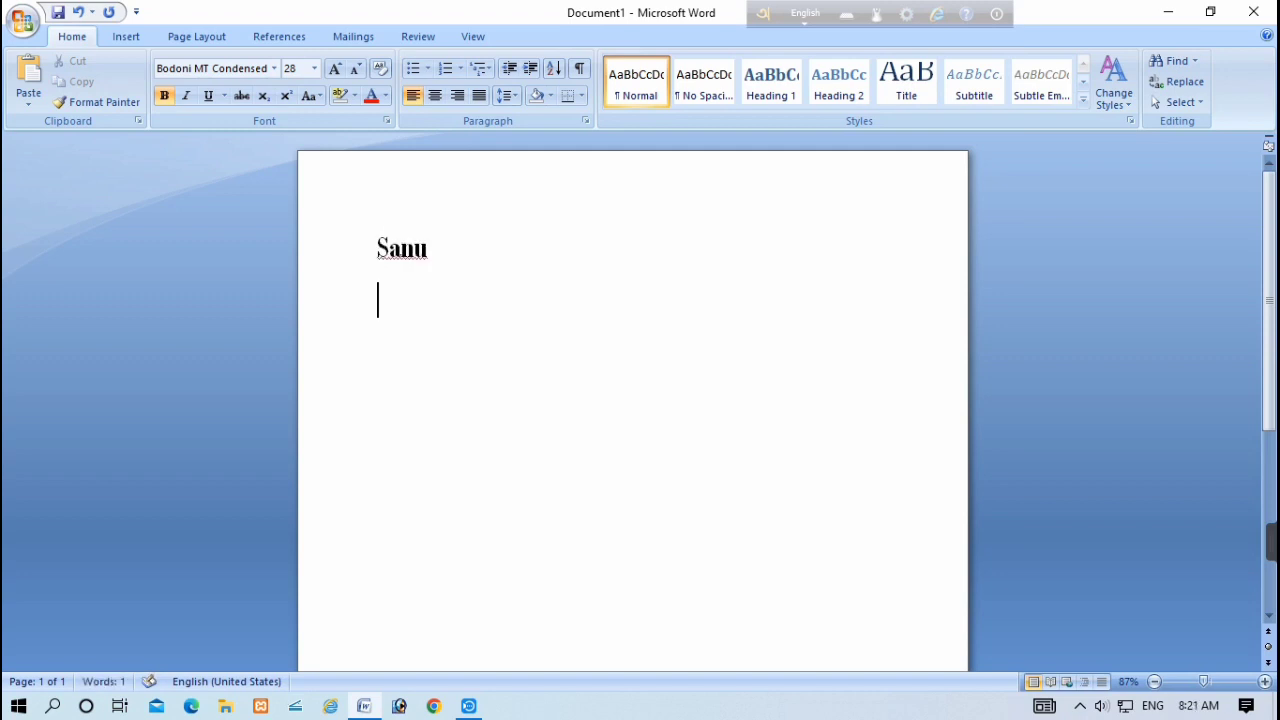
{"action": "type", "text": "l"}
{"action": "type", "text": "uc"}
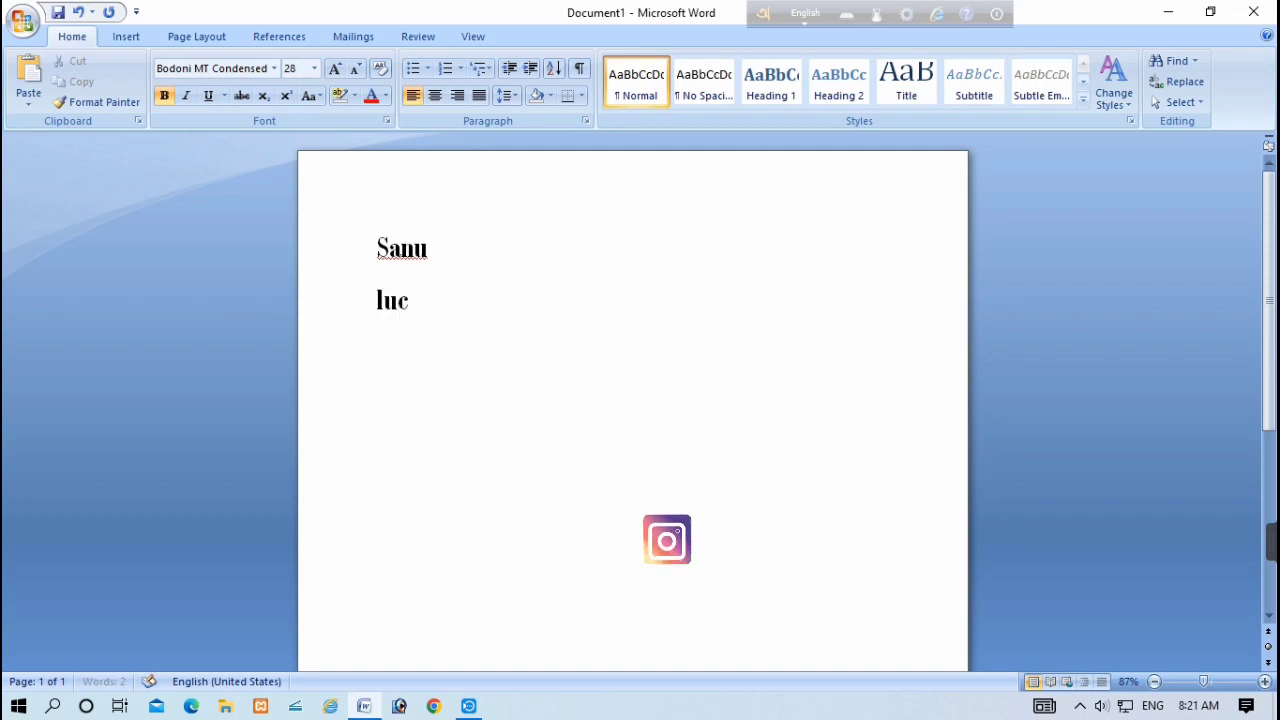
{"action": "type", "text": "ky"}
{"action": "key", "text": "Return"}
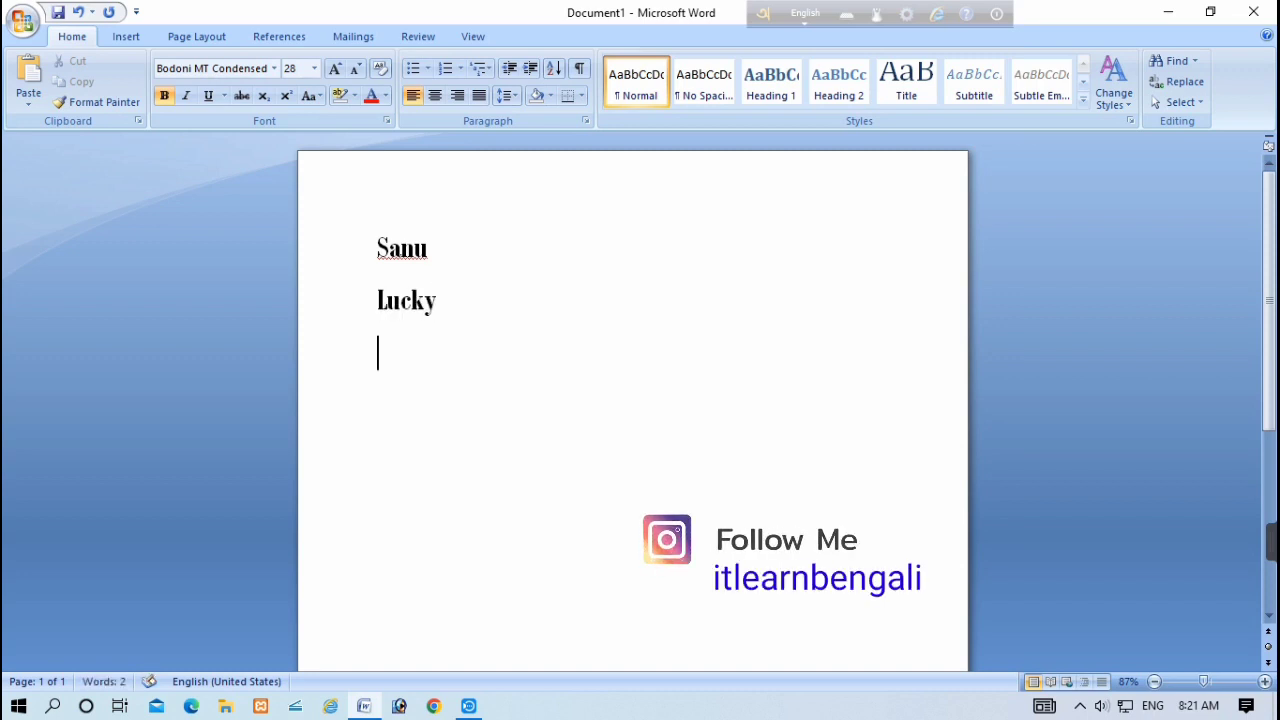
{"action": "type", "text": "piku"}
{"action": "key", "text": "Return"}
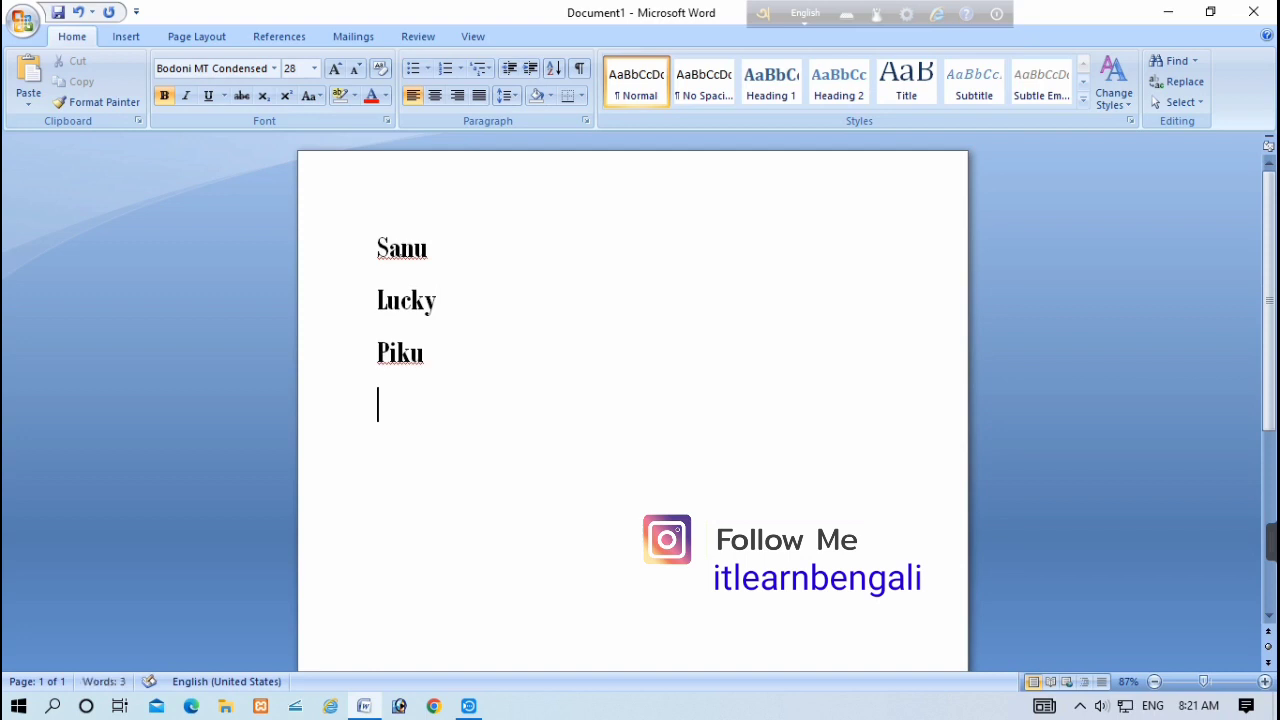
- Add four more first names beneath them, each on its own line
{"action": "type", "text": "s"}
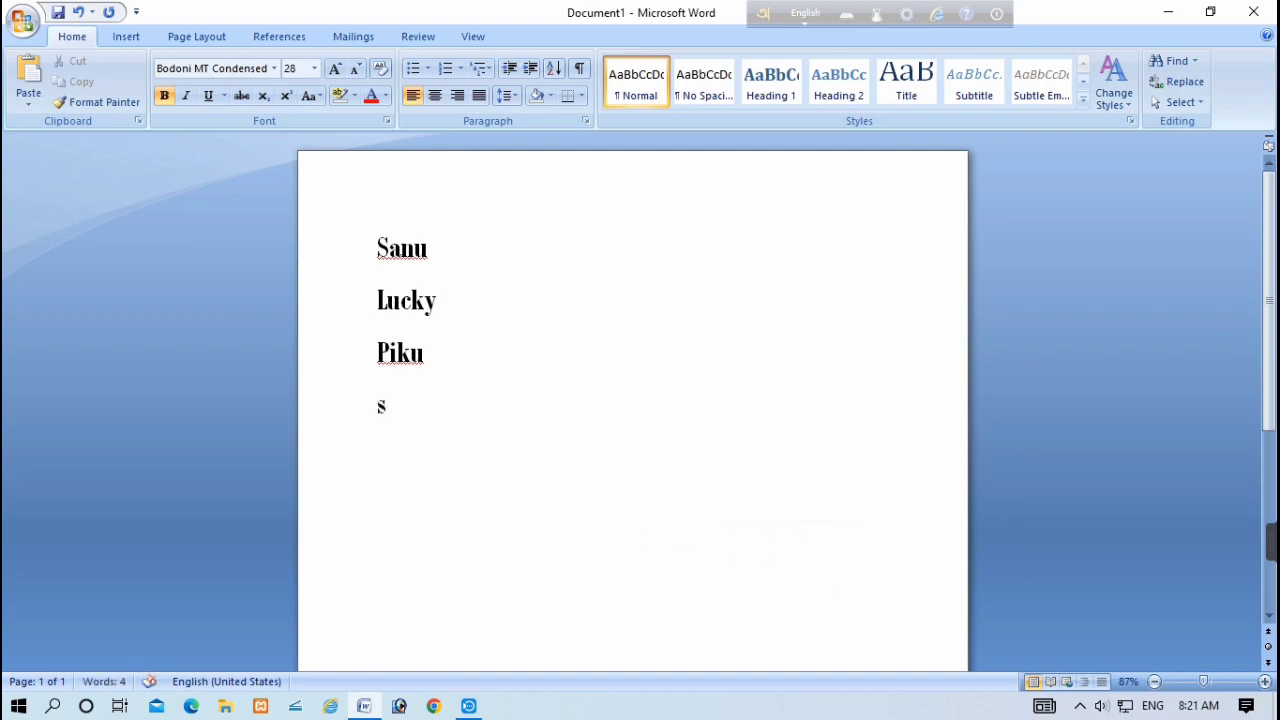
{"action": "key", "text": "BackSpace"}
{"action": "type", "text": "raja"}
{"action": "key", "text": "Return"}
{"action": "type", "text": "amit"}
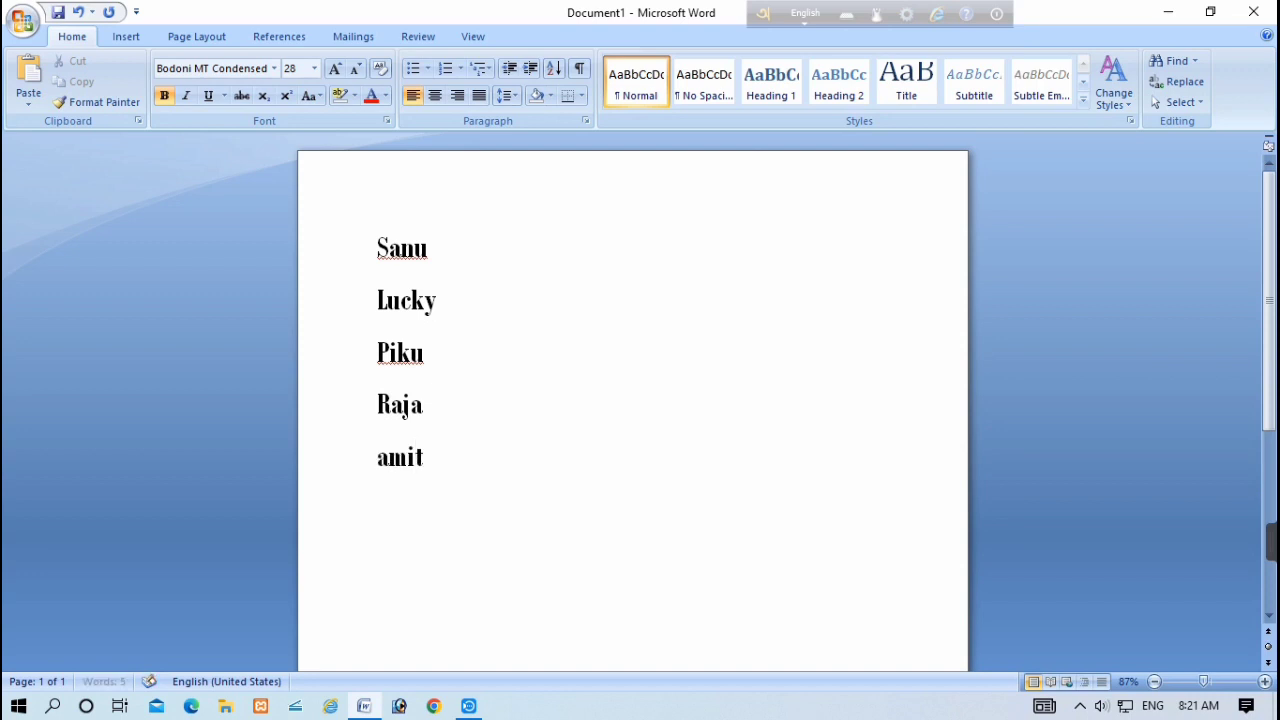
{"action": "key", "text": "Return"}
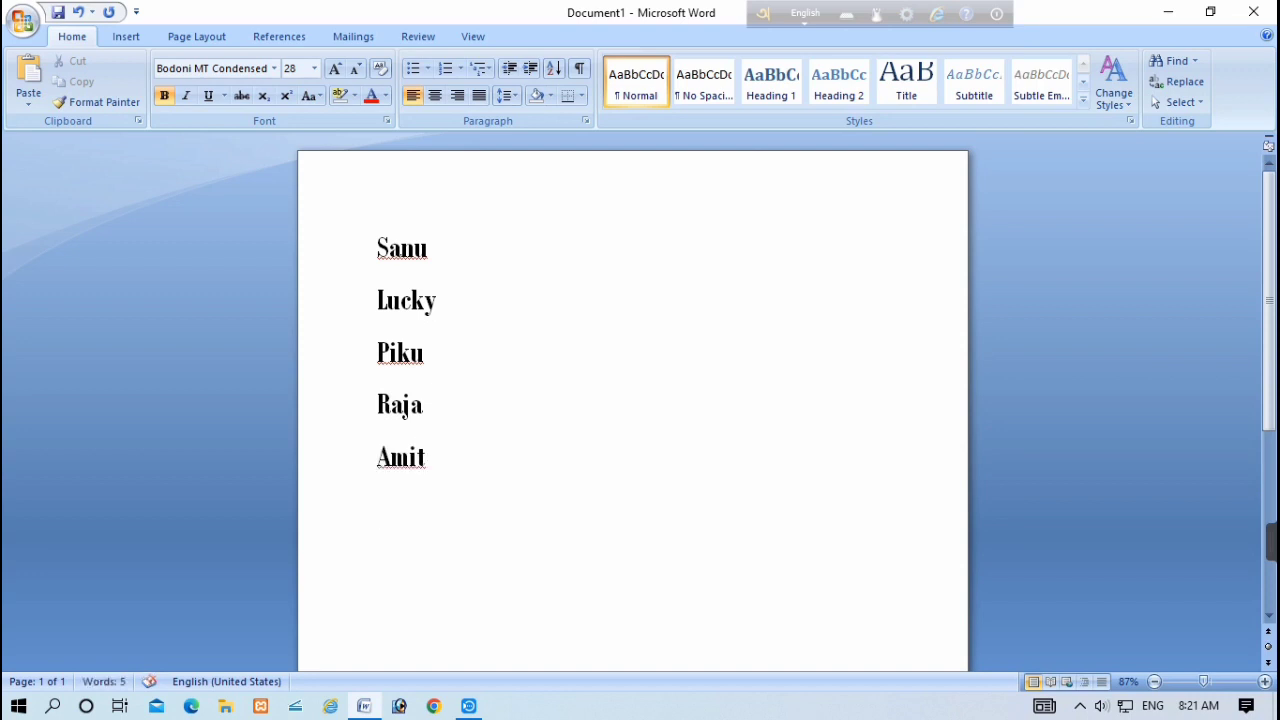
{"action": "type", "text": "n"}
{"action": "type", "text": "ip"}
{"action": "type", "text": "u"}
{"action": "key", "text": "Return"}
{"action": "type", "text": "bi"}
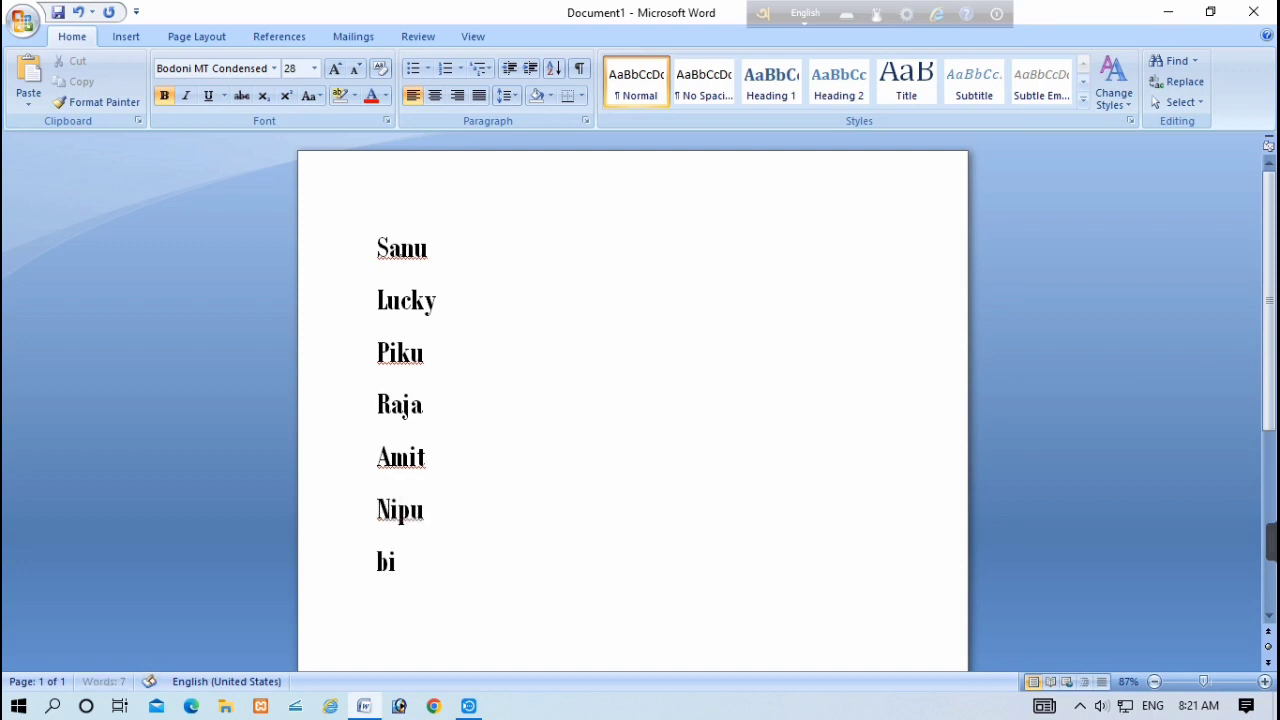
{"action": "type", "text": "shu"}
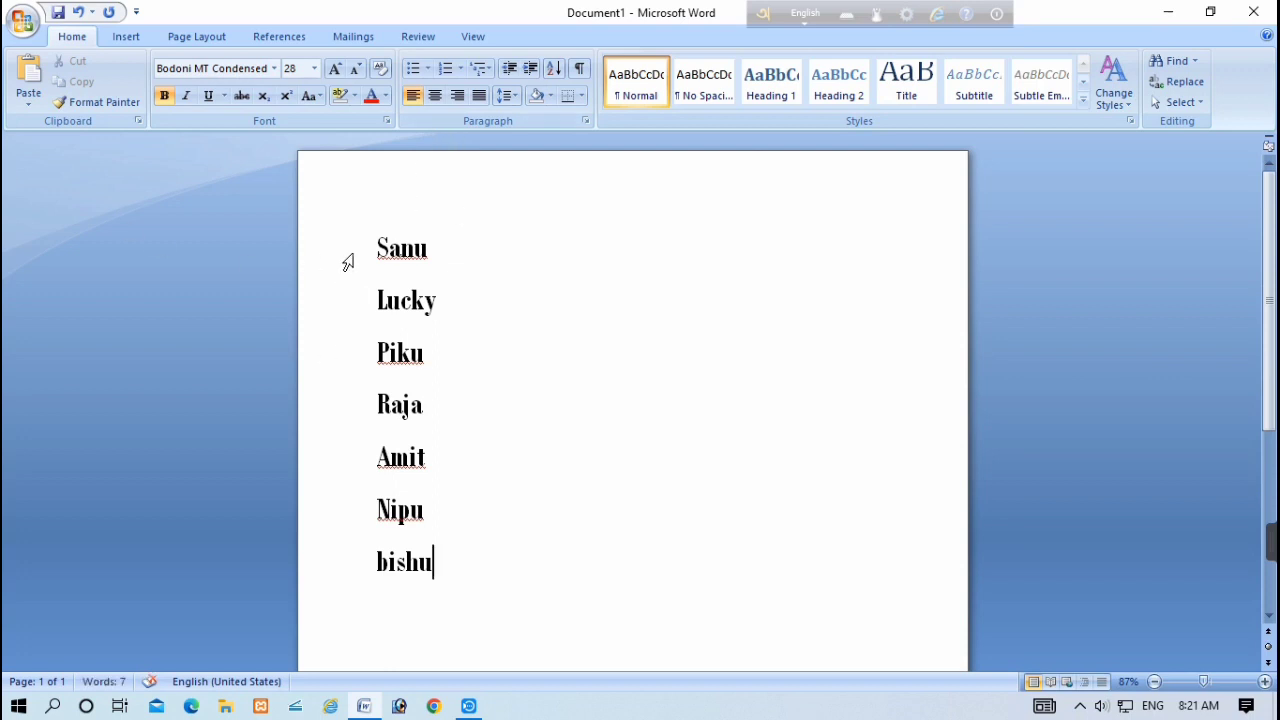
- Sort the seven names in ascending alphabetical order
{"action": "left_click_drag", "start_coordinate": [347, 262], "coordinate": [370, 587]}
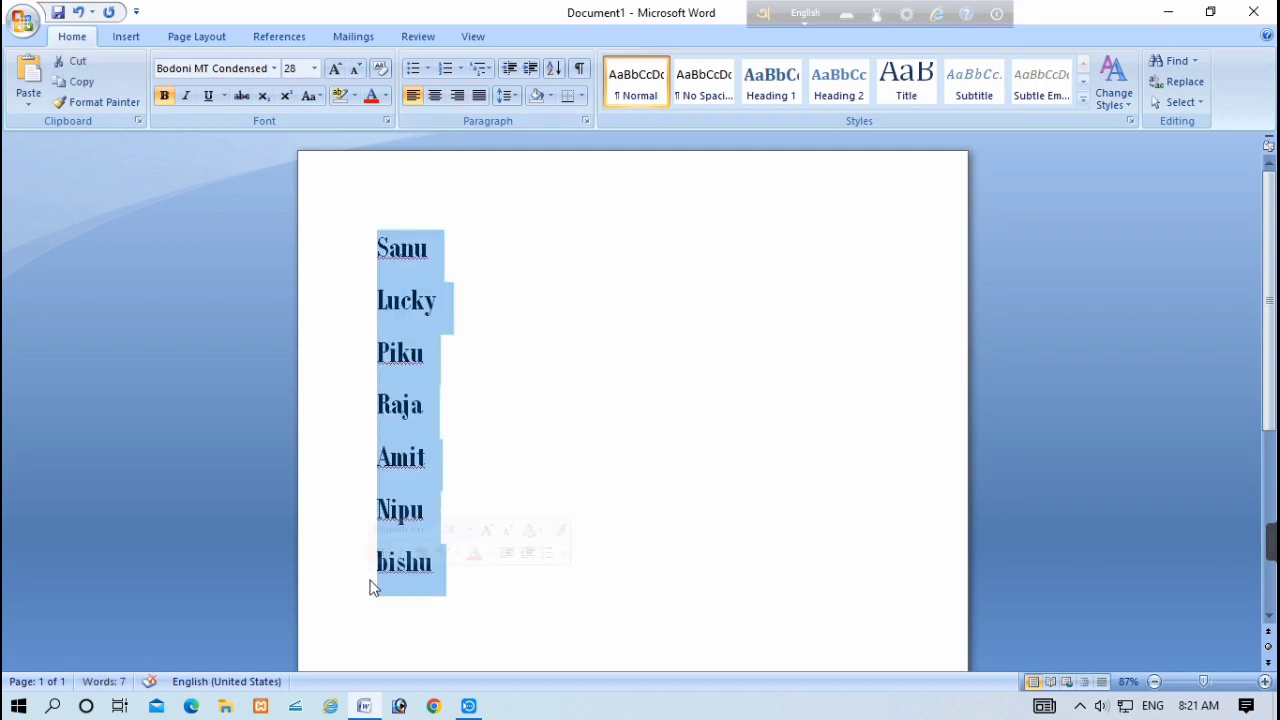
{"action": "left_click", "coordinate": [552, 70]}
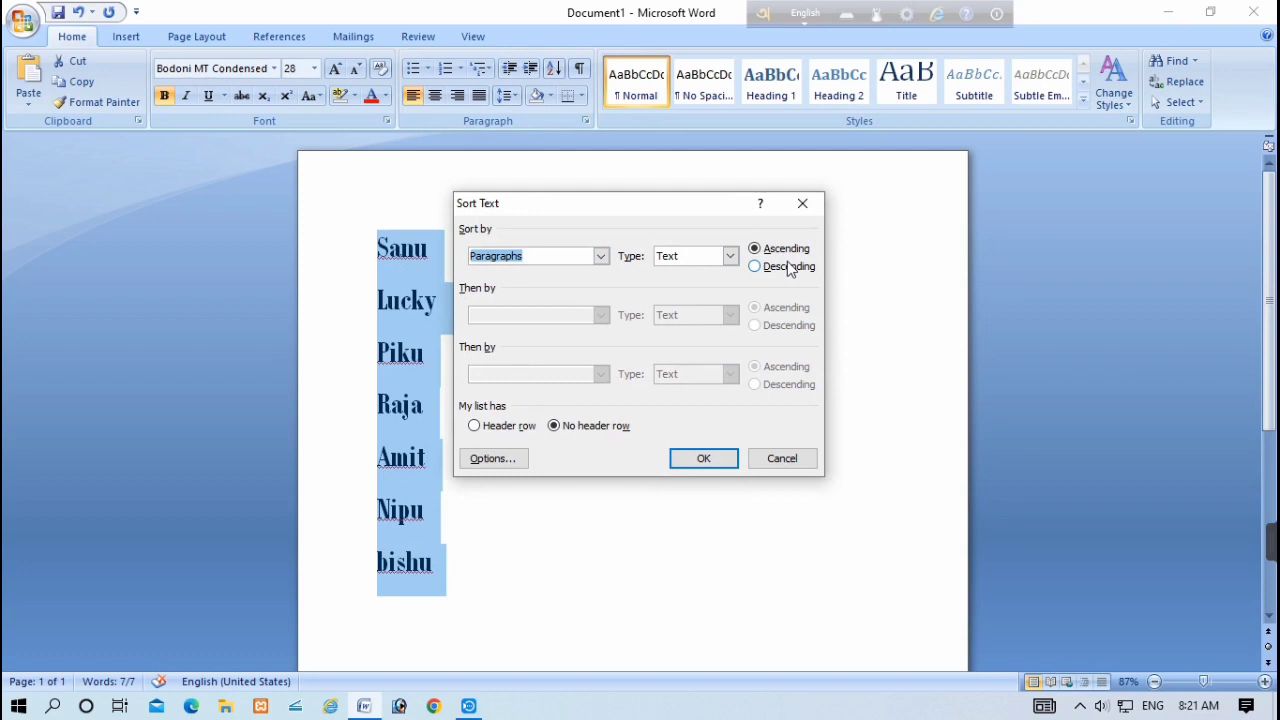
{"action": "left_click", "coordinate": [688, 462]}
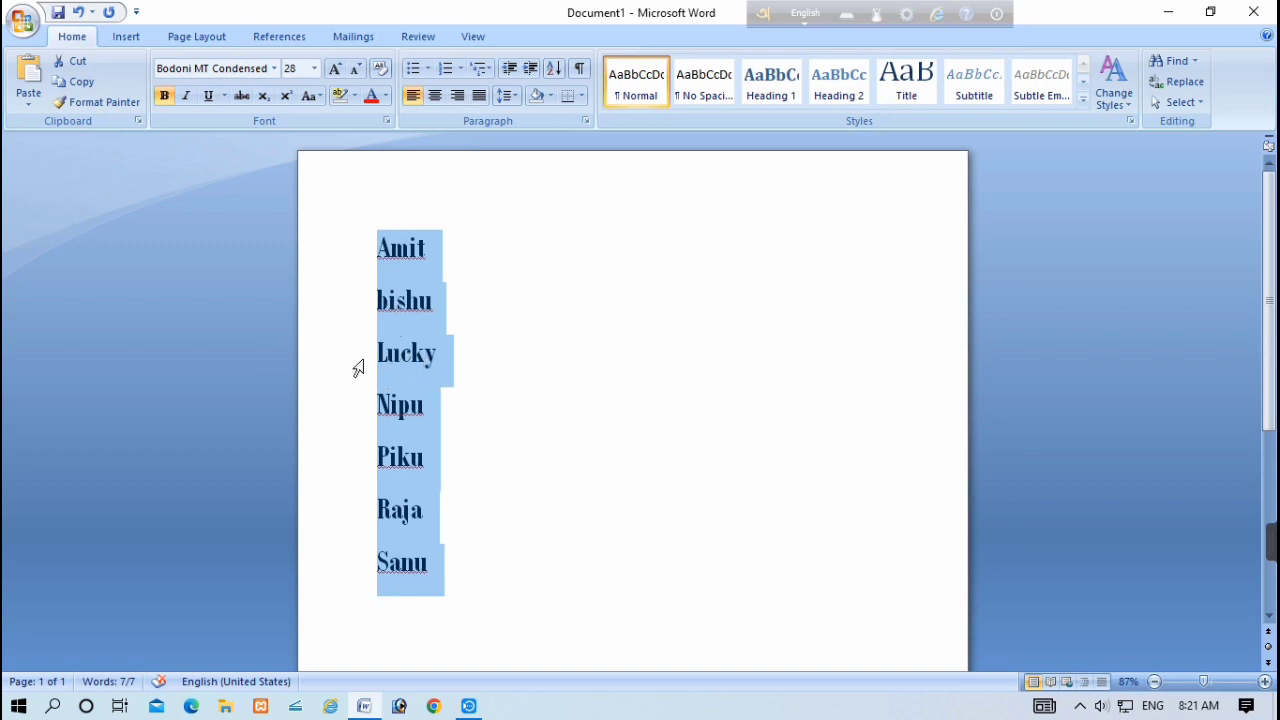
- Re-sort the names in descending order
{"action": "left_click", "coordinate": [556, 69]}
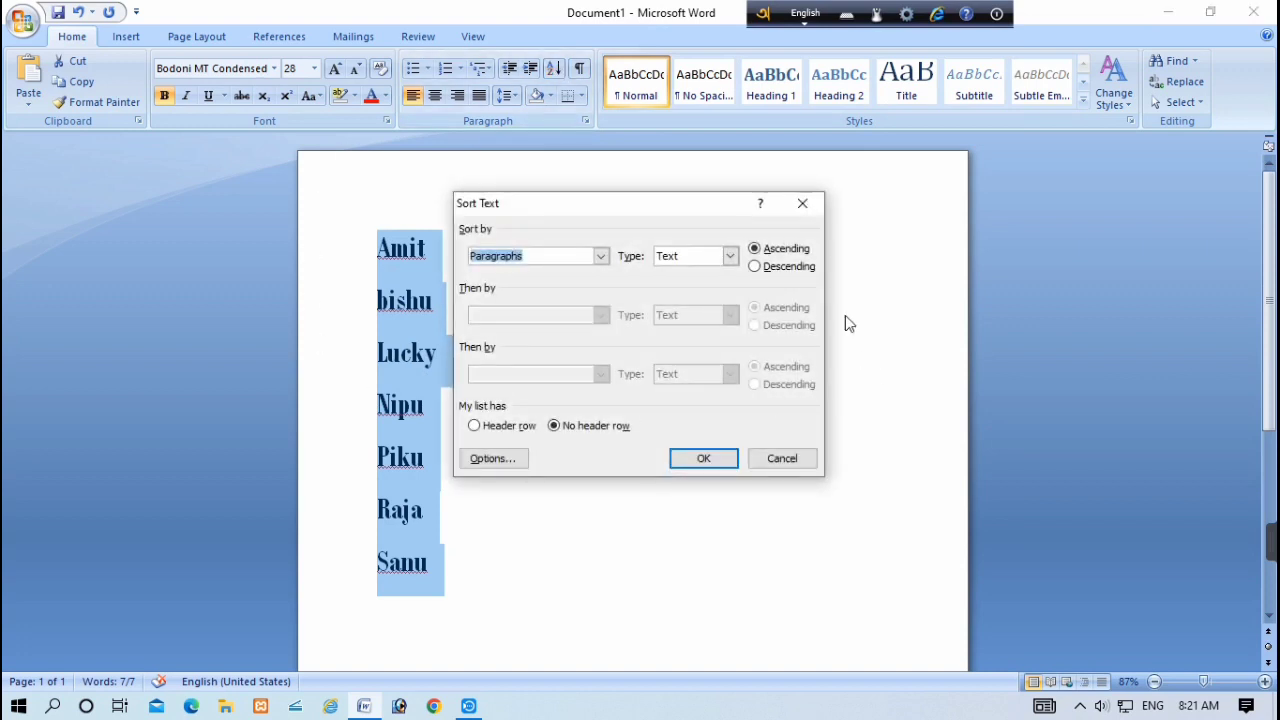
{"action": "left_click", "coordinate": [763, 272]}
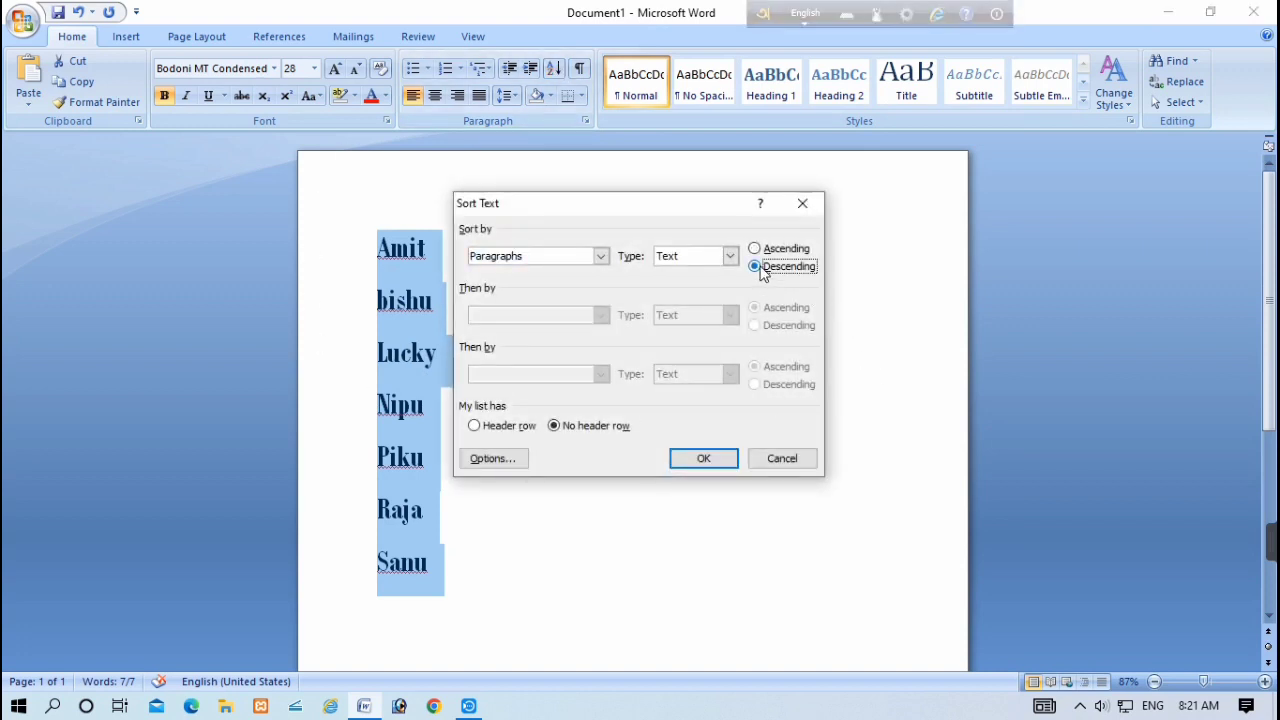
{"action": "left_click", "coordinate": [703, 460]}
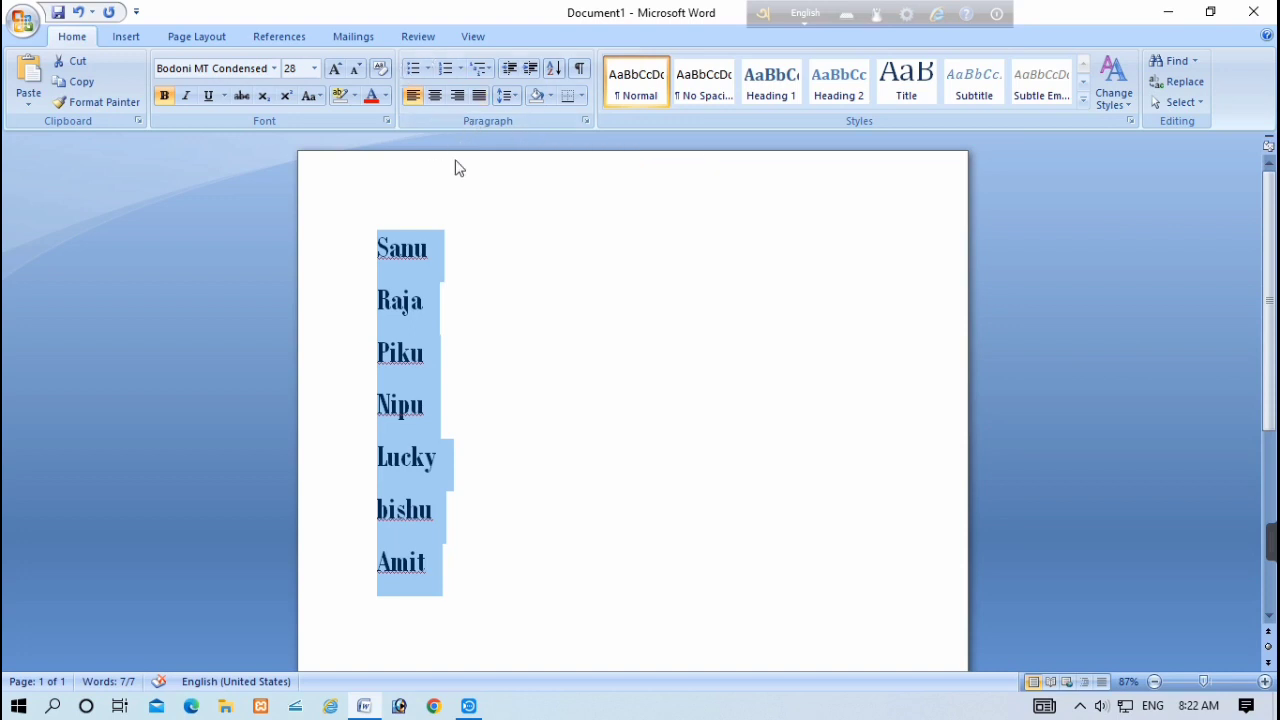
- Clear the names' formatting and generate three sample paragraphs with =rand() in Calibri 12
{"action": "left_click", "coordinate": [380, 70]}
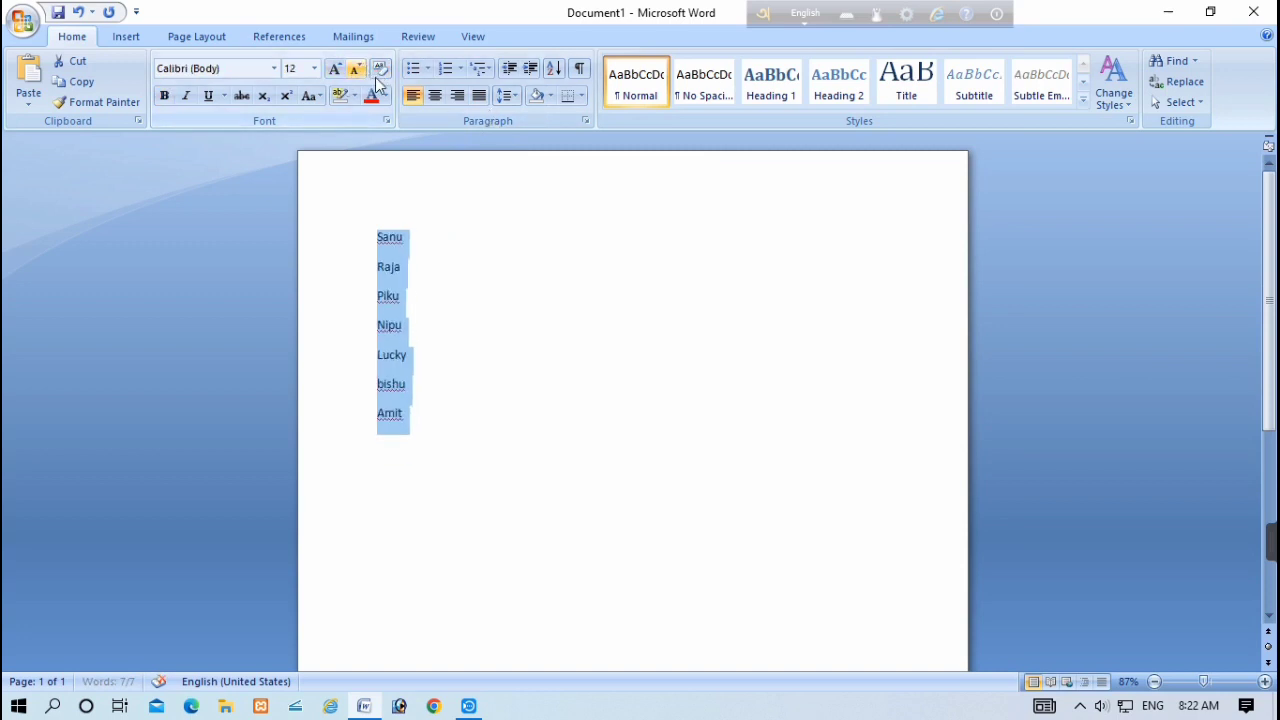
{"action": "type", "text": "=r"}
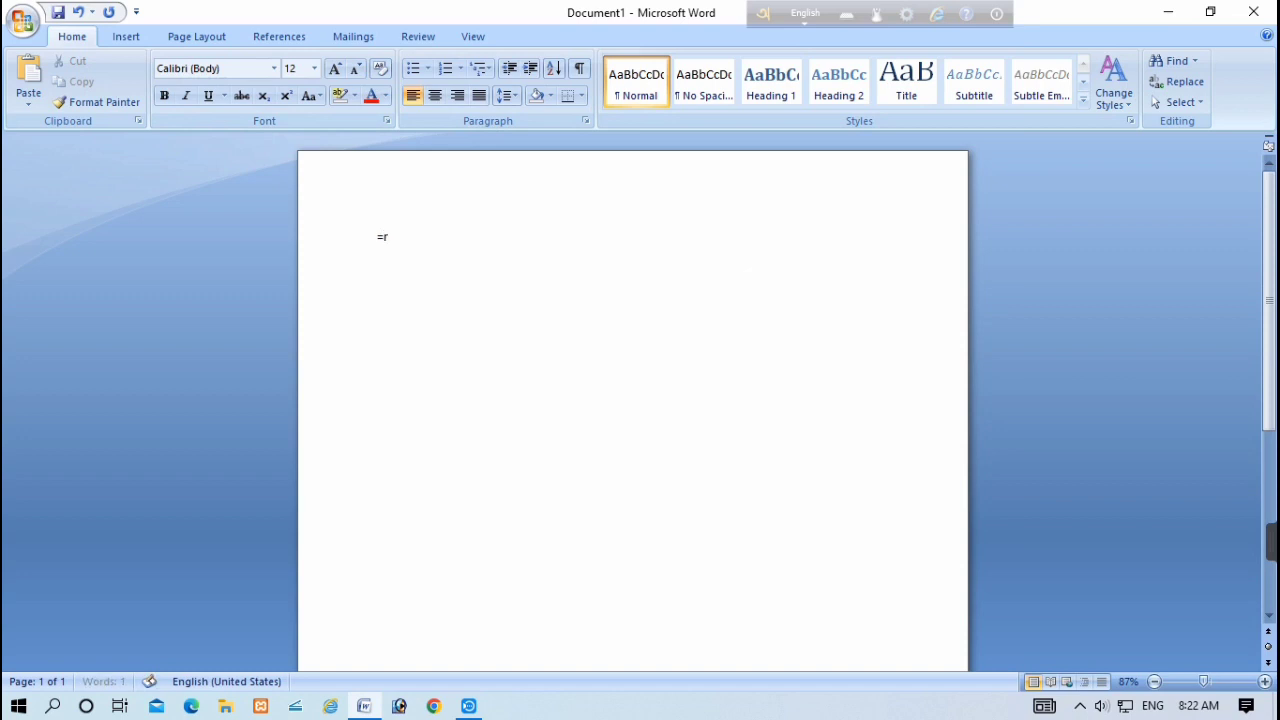
{"action": "type", "text": "and"}
{"action": "type", "text": "()"}
{"action": "key", "text": "Return"}
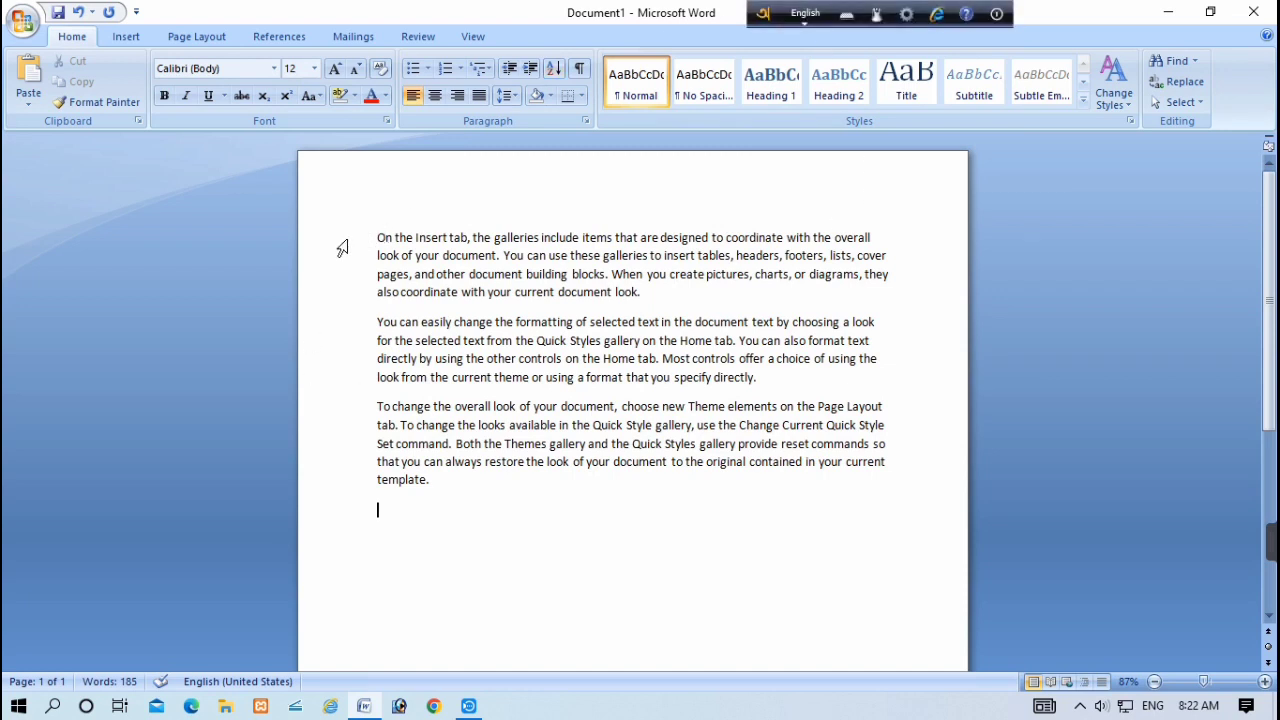
{"action": "left_click", "coordinate": [342, 248]}
- Select all three paragraphs and align them centre, then right, then back to left
{"action": "left_click_drag", "start_coordinate": [342, 248], "coordinate": [337, 486]}
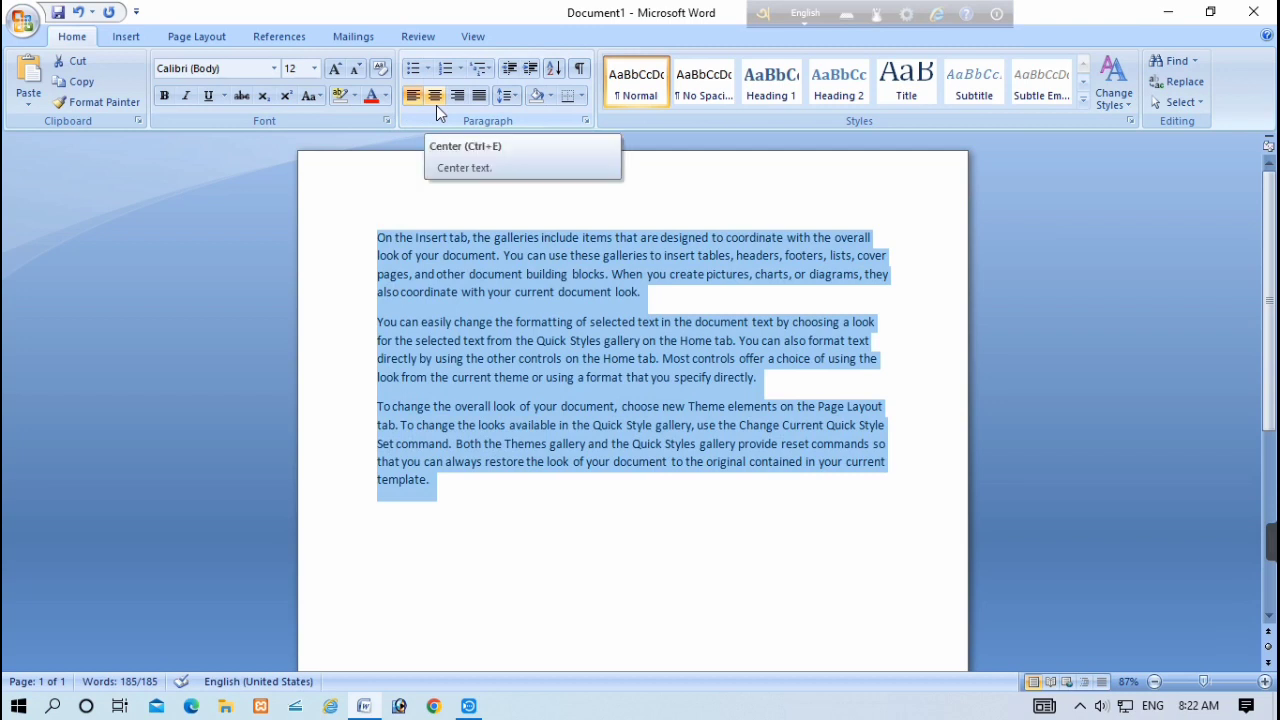
{"action": "left_click", "coordinate": [436, 103]}
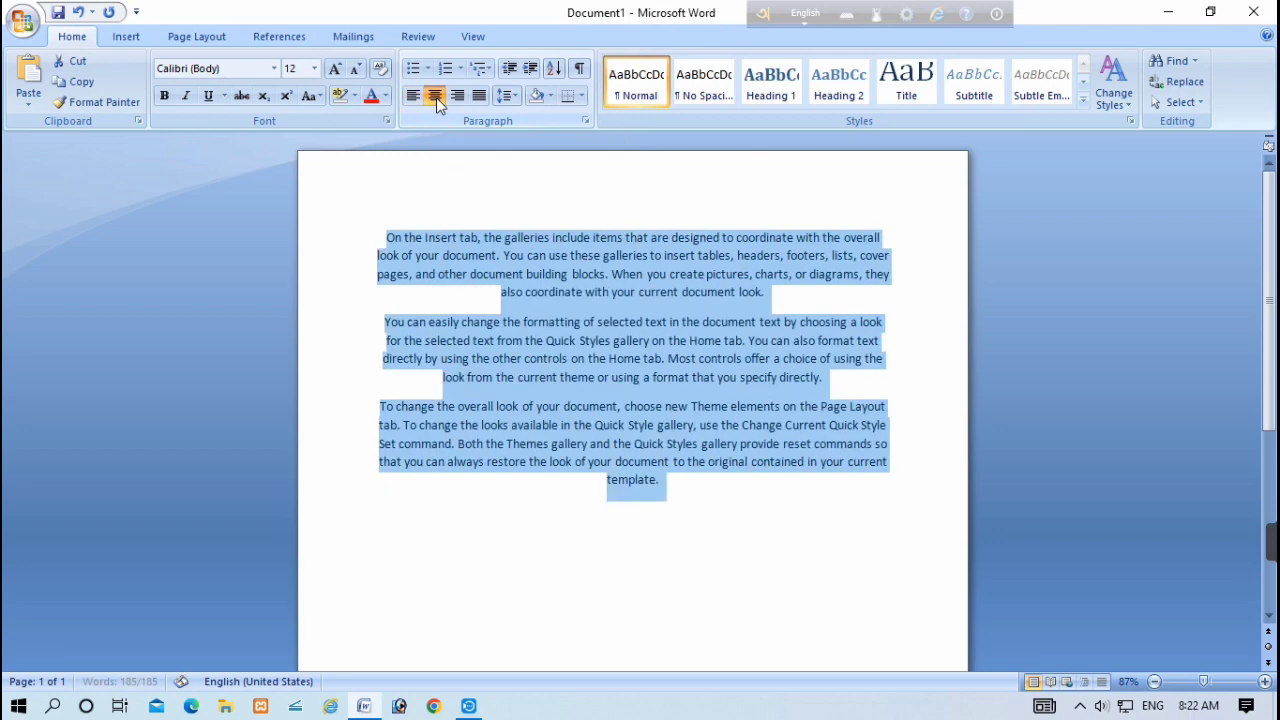
{"action": "left_click", "coordinate": [456, 97]}
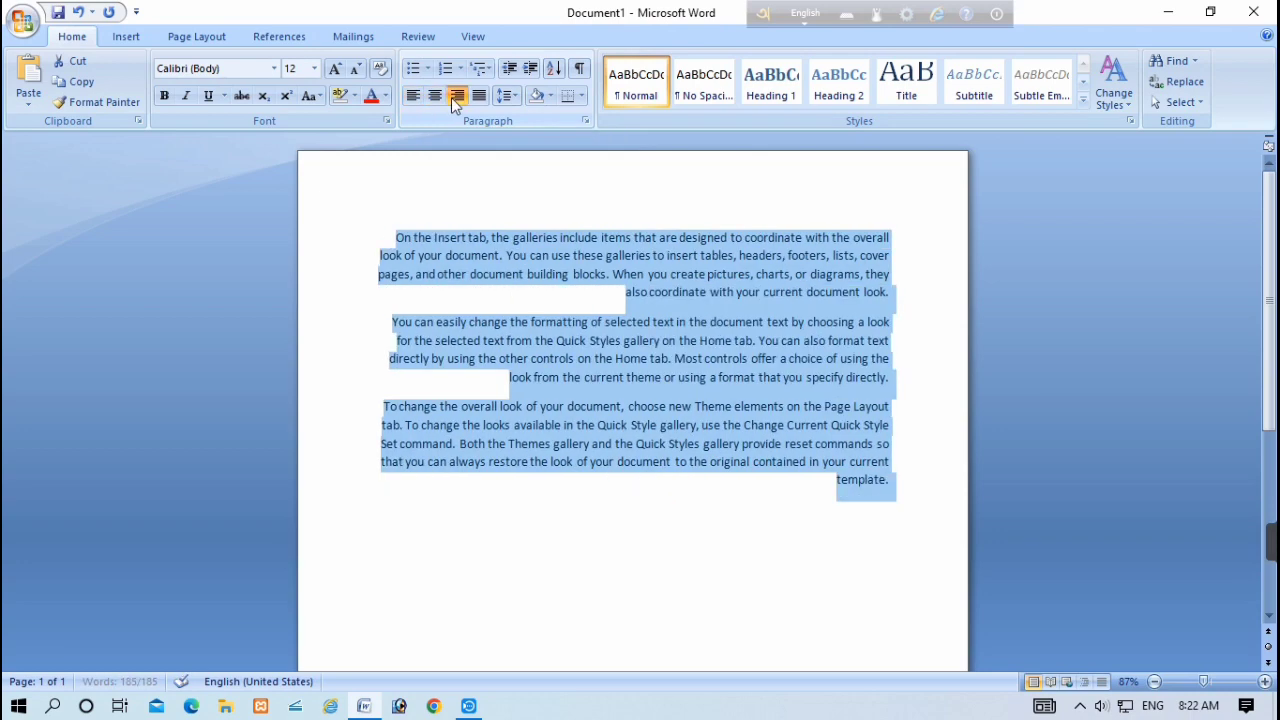
{"action": "left_click", "coordinate": [414, 101]}
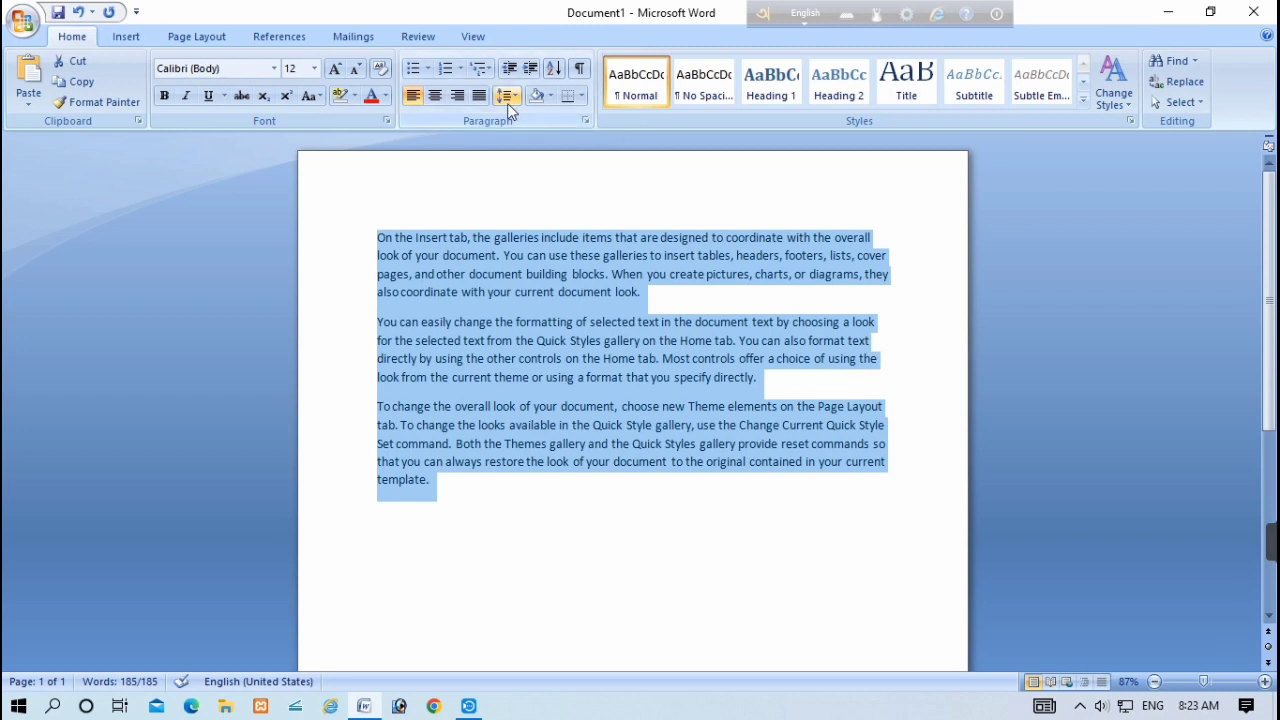
- Justify the three paragraphs and set line spacing to 1.15 after trying 1.0 and 1.5
{"action": "left_click", "coordinate": [479, 97]}
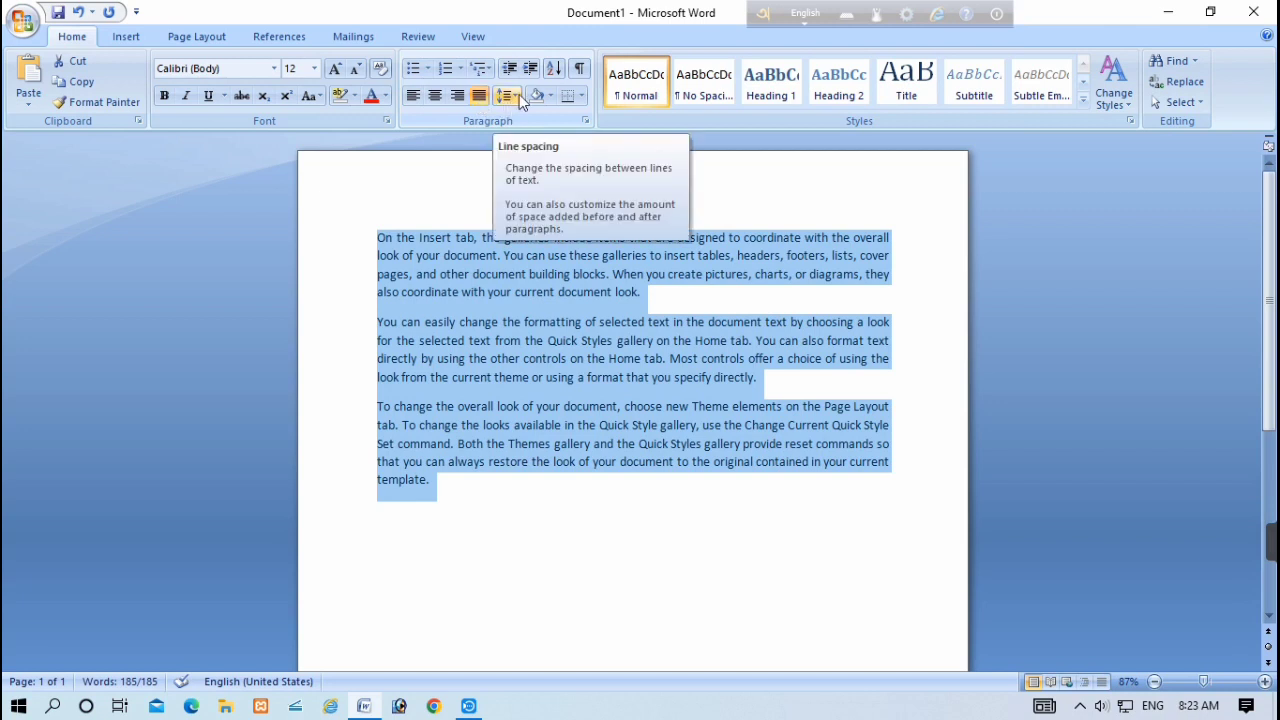
{"action": "left_click", "coordinate": [517, 95]}
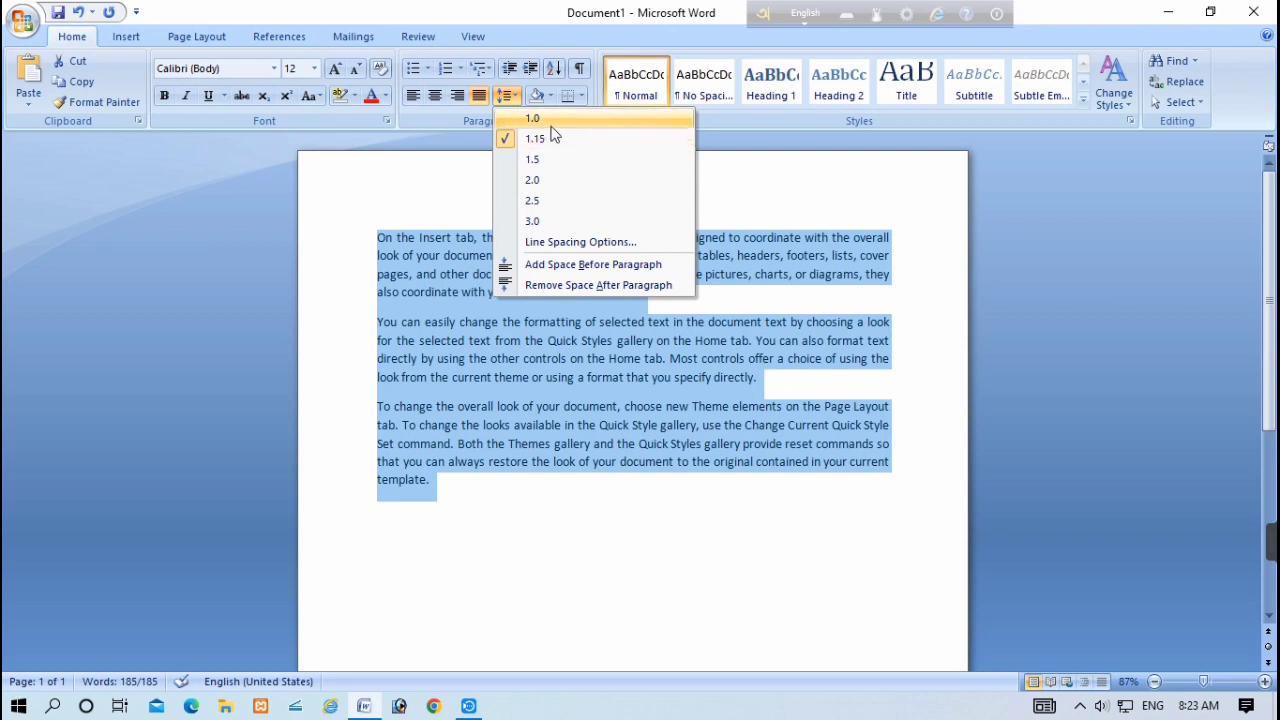
{"action": "left_click", "coordinate": [551, 122]}
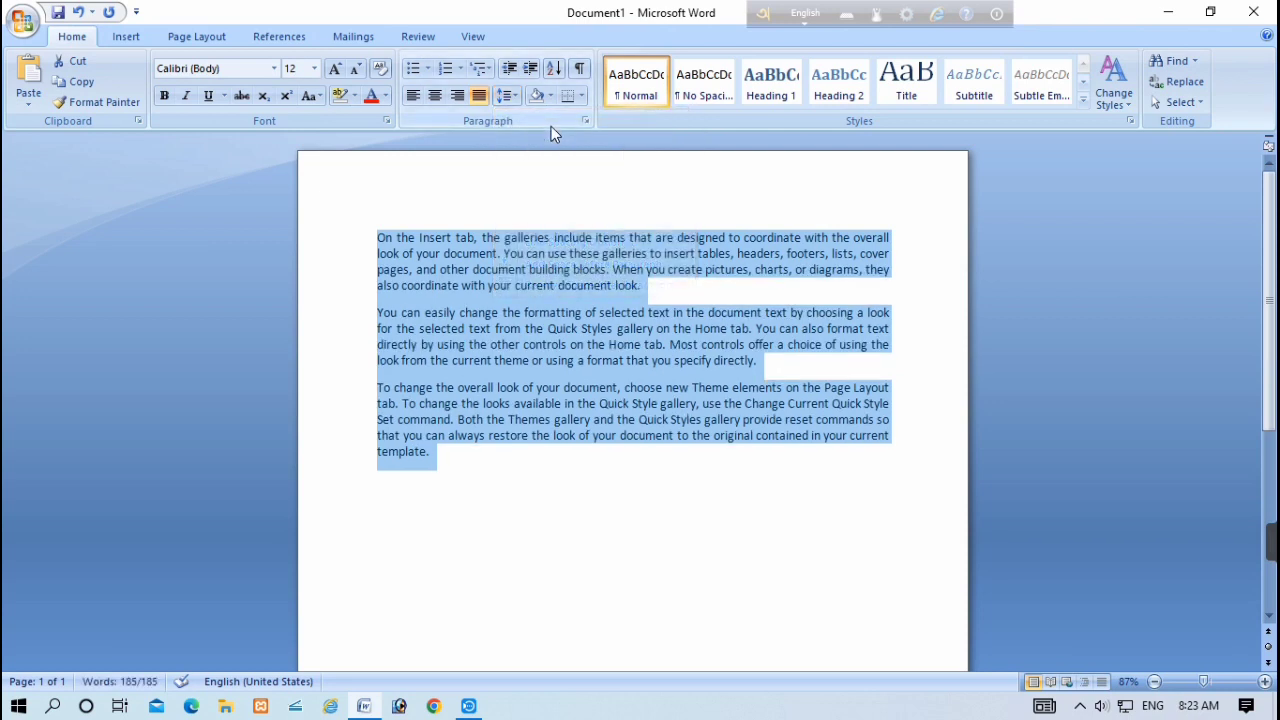
{"action": "left_click", "coordinate": [504, 95]}
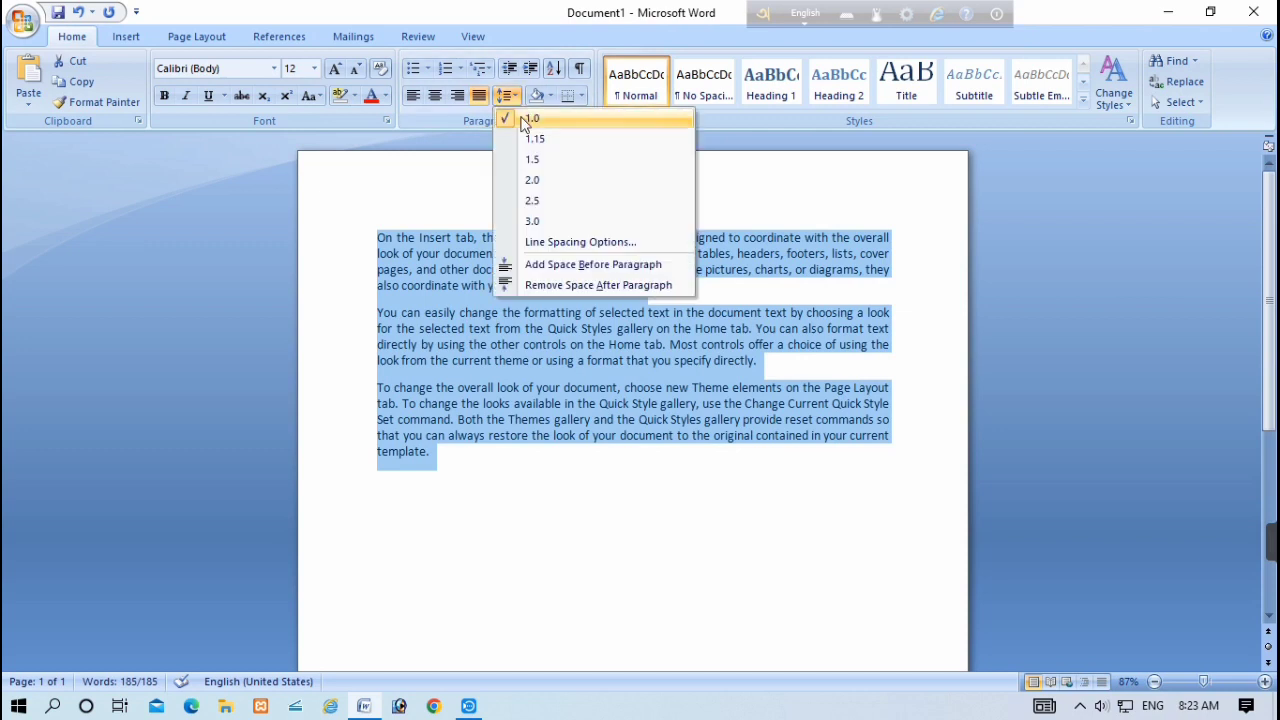
{"action": "left_click", "coordinate": [530, 159]}
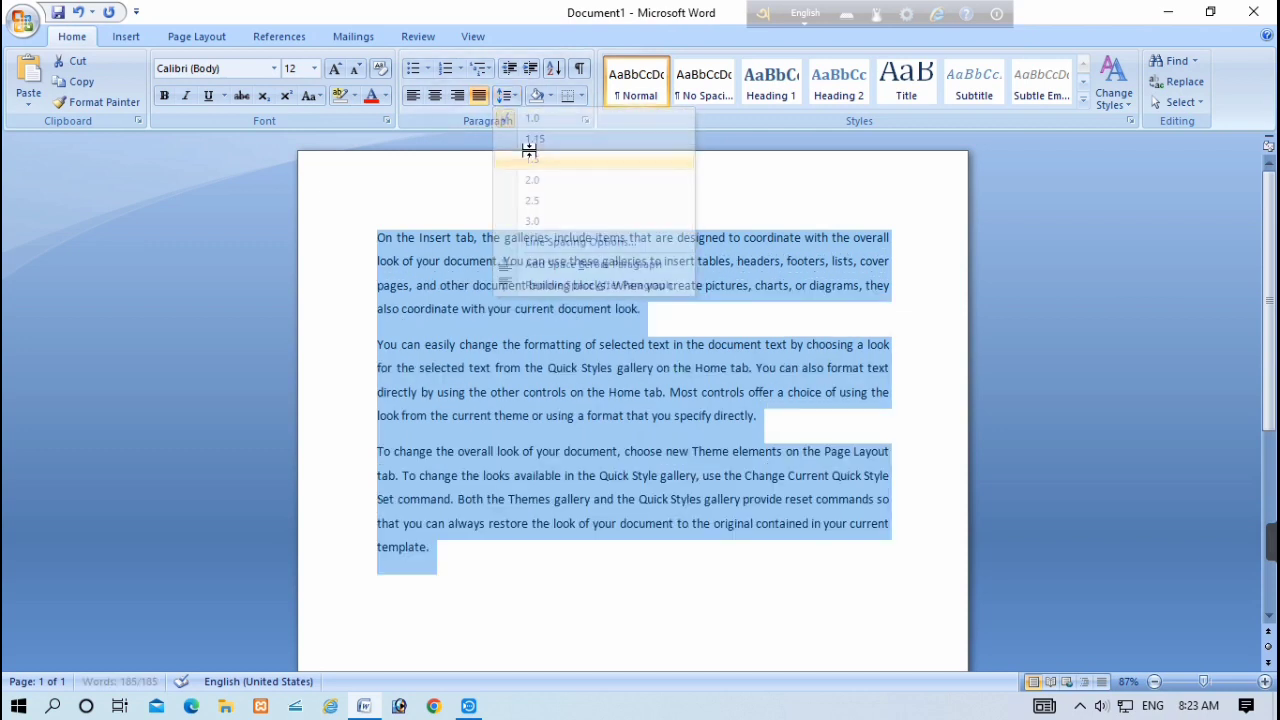
{"action": "left_click", "coordinate": [510, 97]}
{"action": "left_click", "coordinate": [541, 139]}
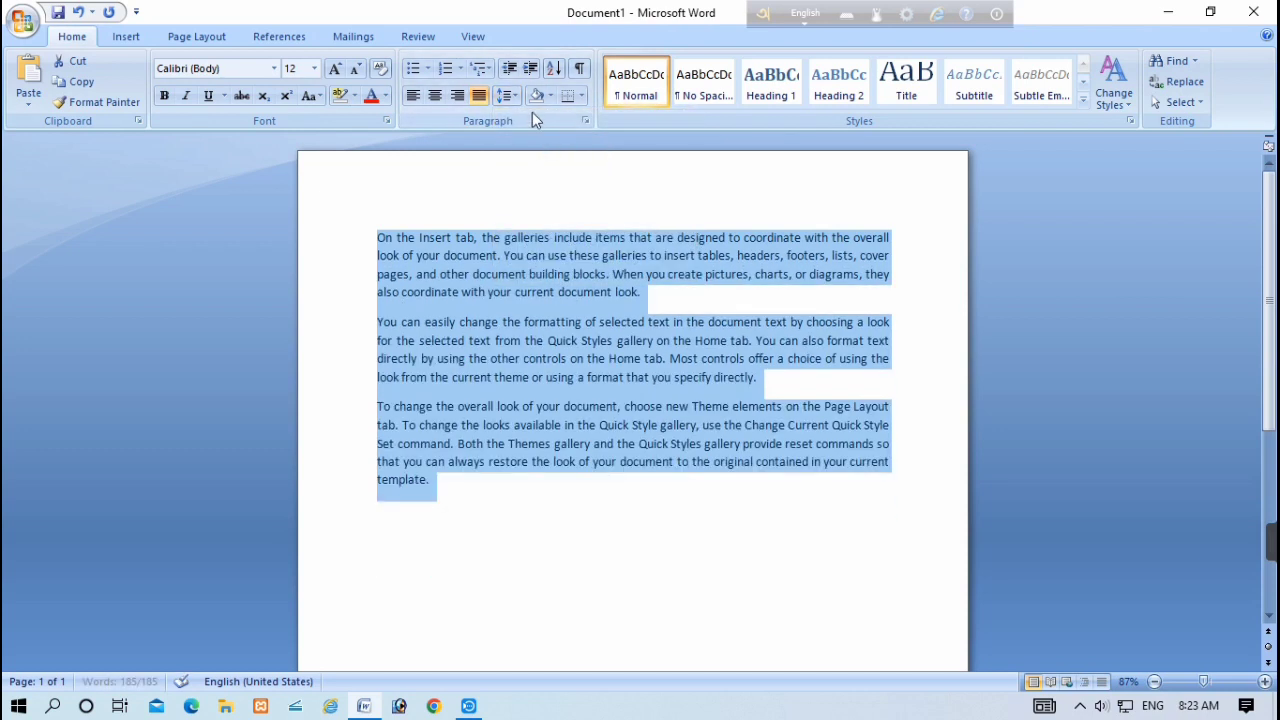
{"action": "left_click", "coordinate": [510, 100]}
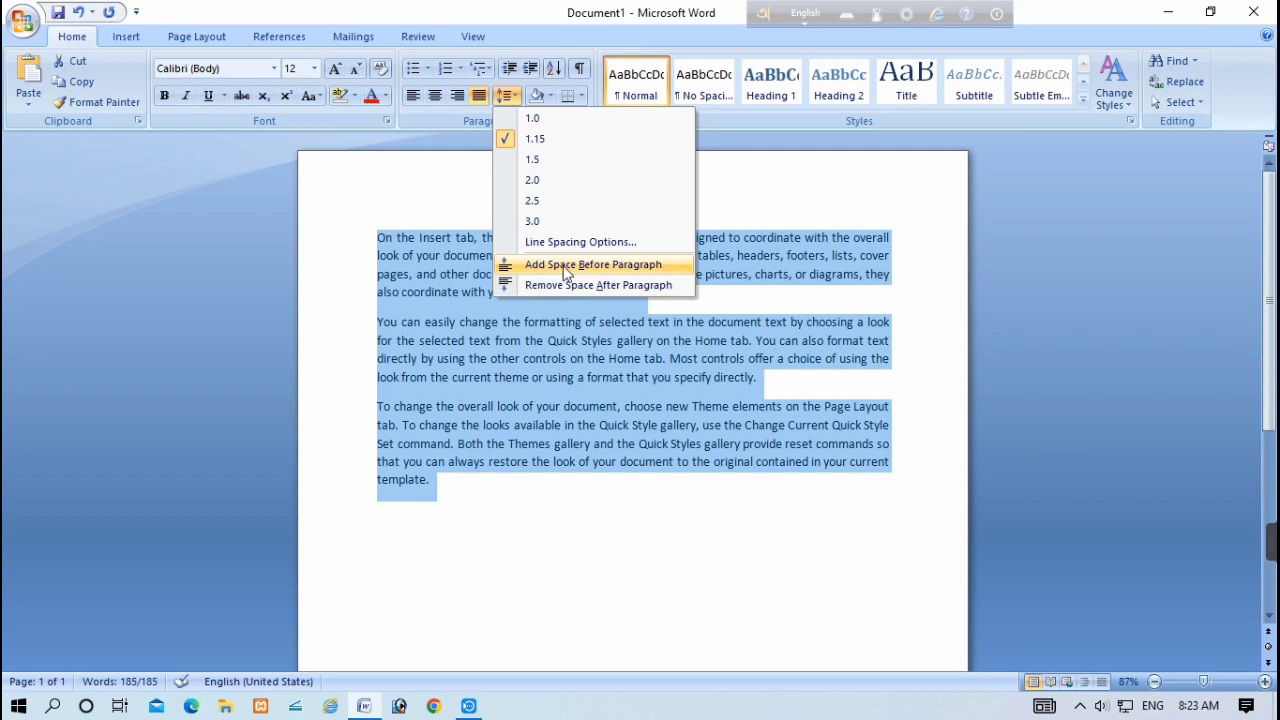
- Remove space before the paragraphs and keep space after each of the three paragraphs
{"action": "left_click", "coordinate": [566, 266]}
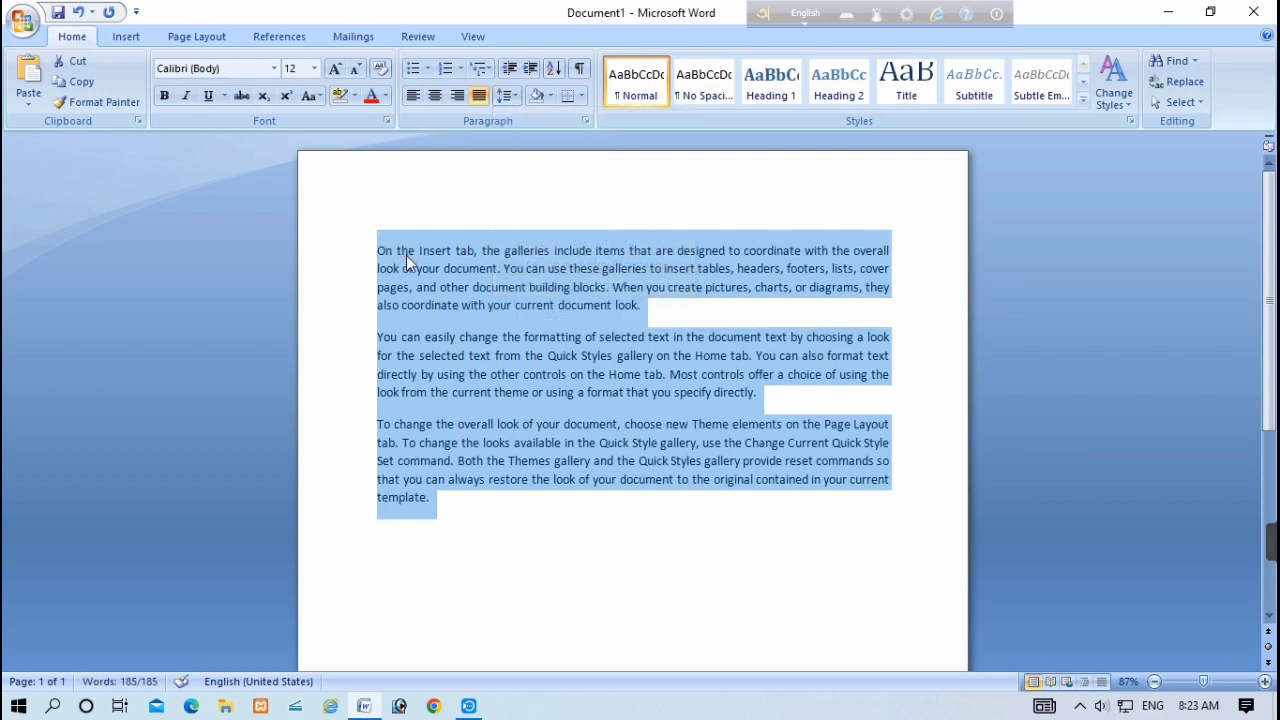
{"action": "left_click", "coordinate": [507, 95]}
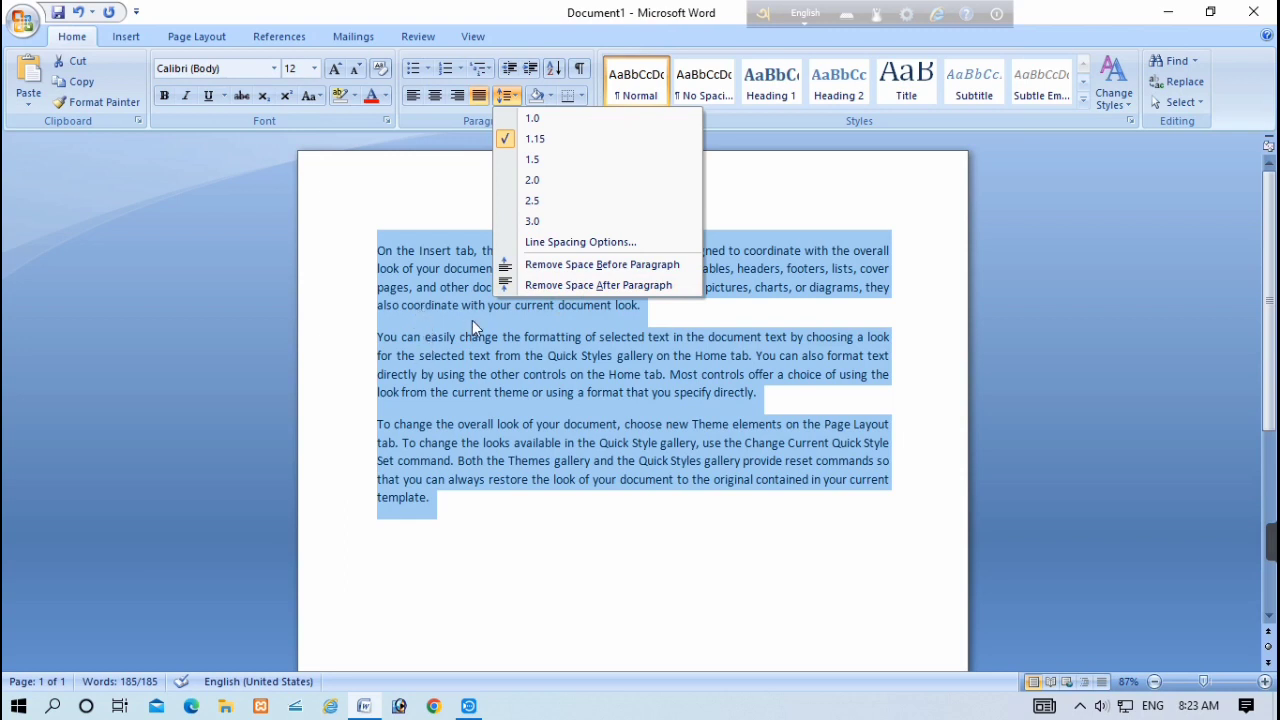
{"action": "left_click", "coordinate": [520, 286]}
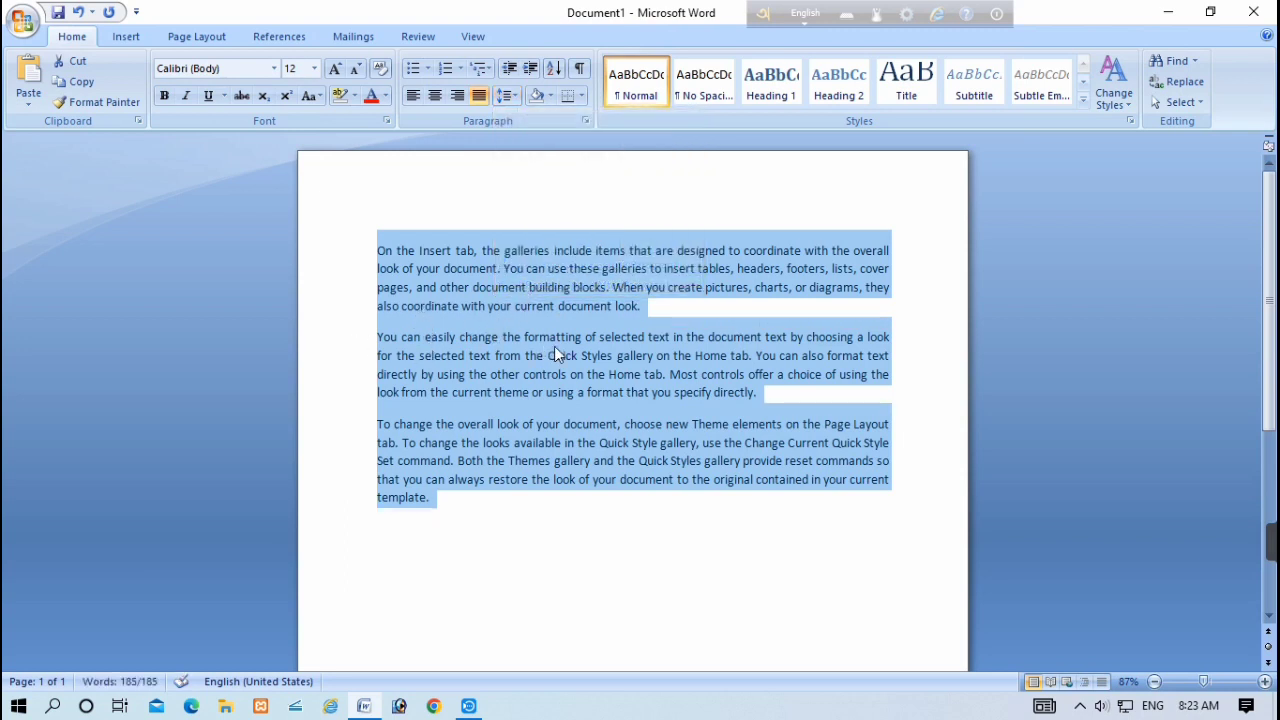
{"action": "left_click", "coordinate": [514, 100]}
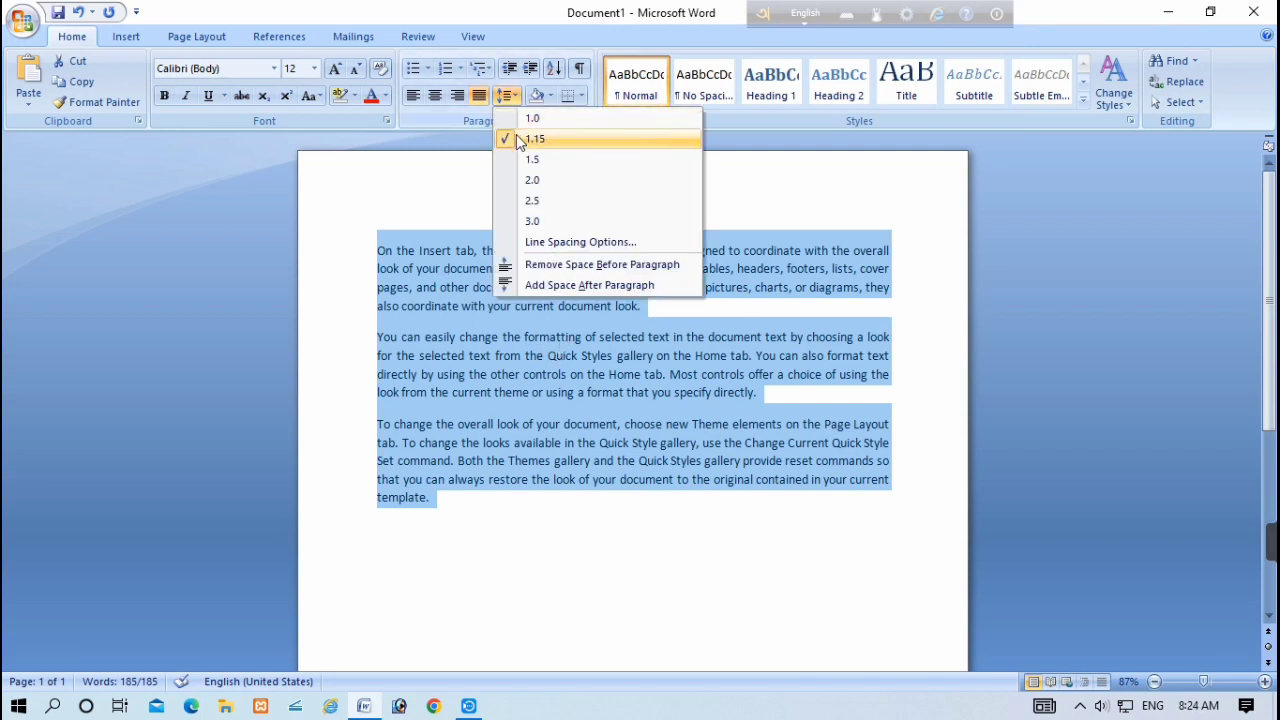
{"action": "left_click", "coordinate": [530, 266]}
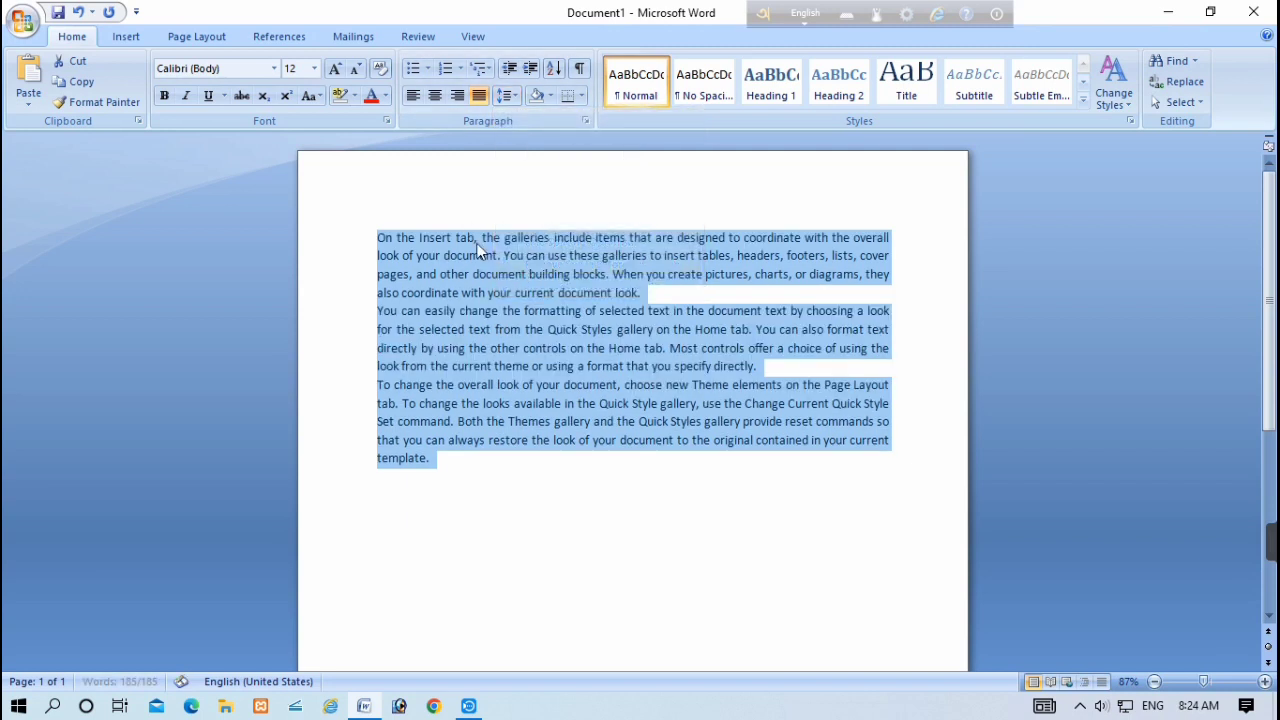
{"action": "left_click", "coordinate": [508, 95]}
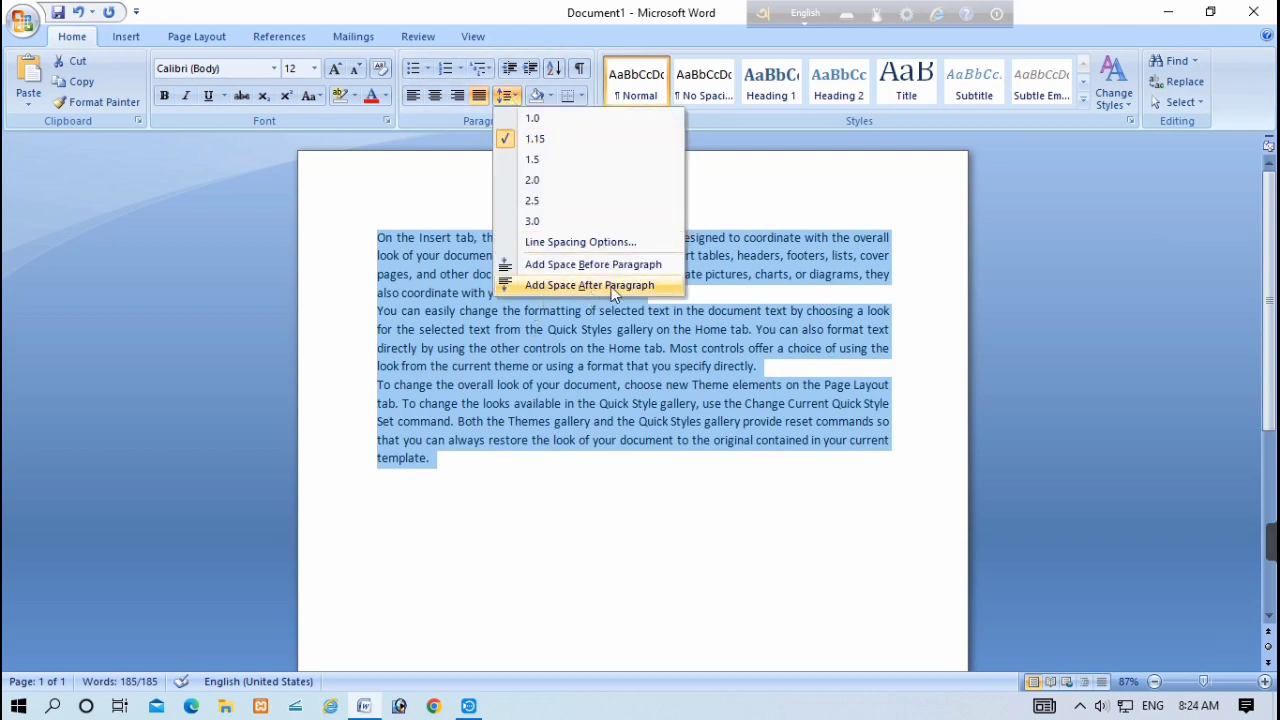
{"action": "left_click", "coordinate": [614, 287]}
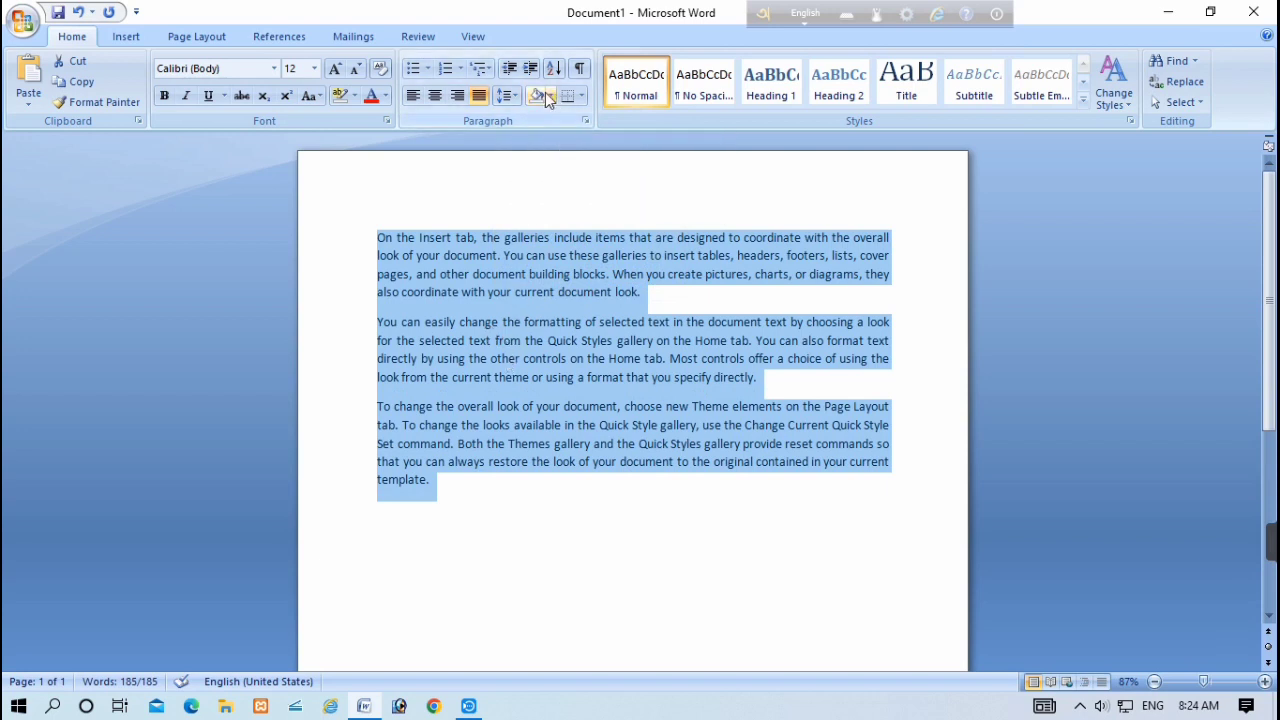
{"action": "left_click", "coordinate": [558, 195]}
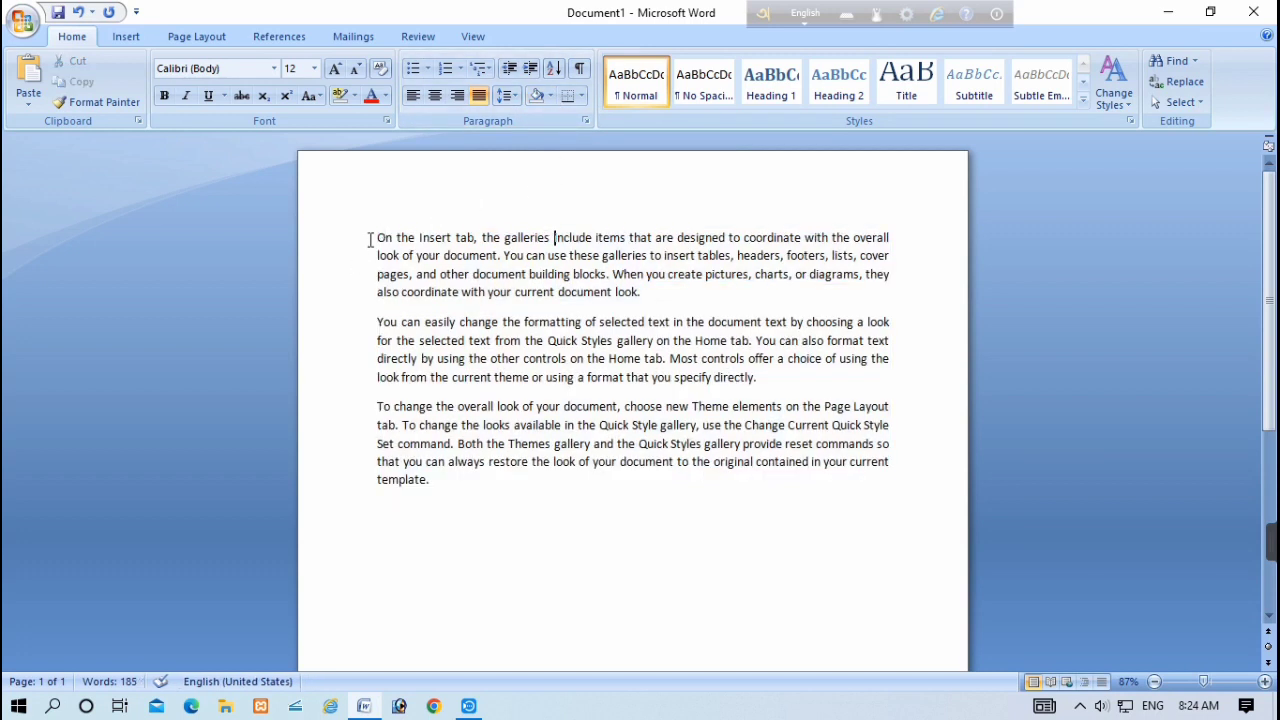
{"action": "left_click_drag", "start_coordinate": [370, 240], "coordinate": [735, 294]}
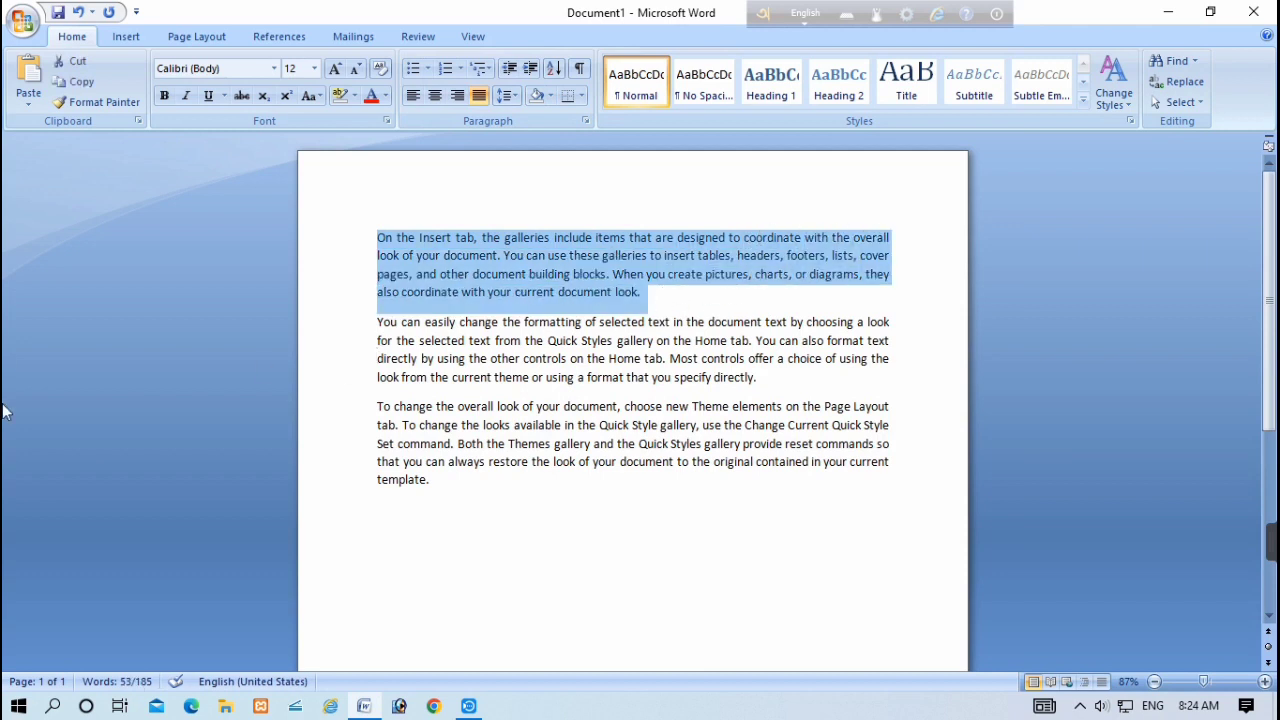
{"action": "left_click", "coordinate": [550, 97]}
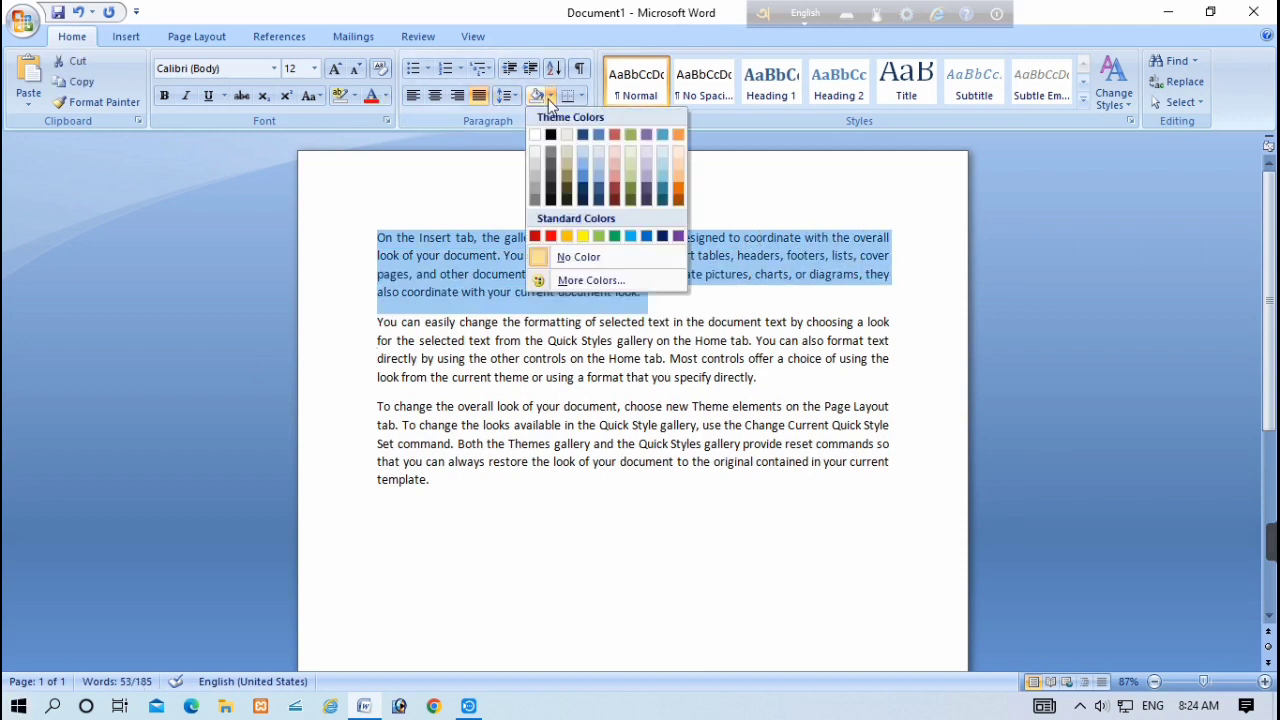
{"action": "left_click", "coordinate": [615, 180]}
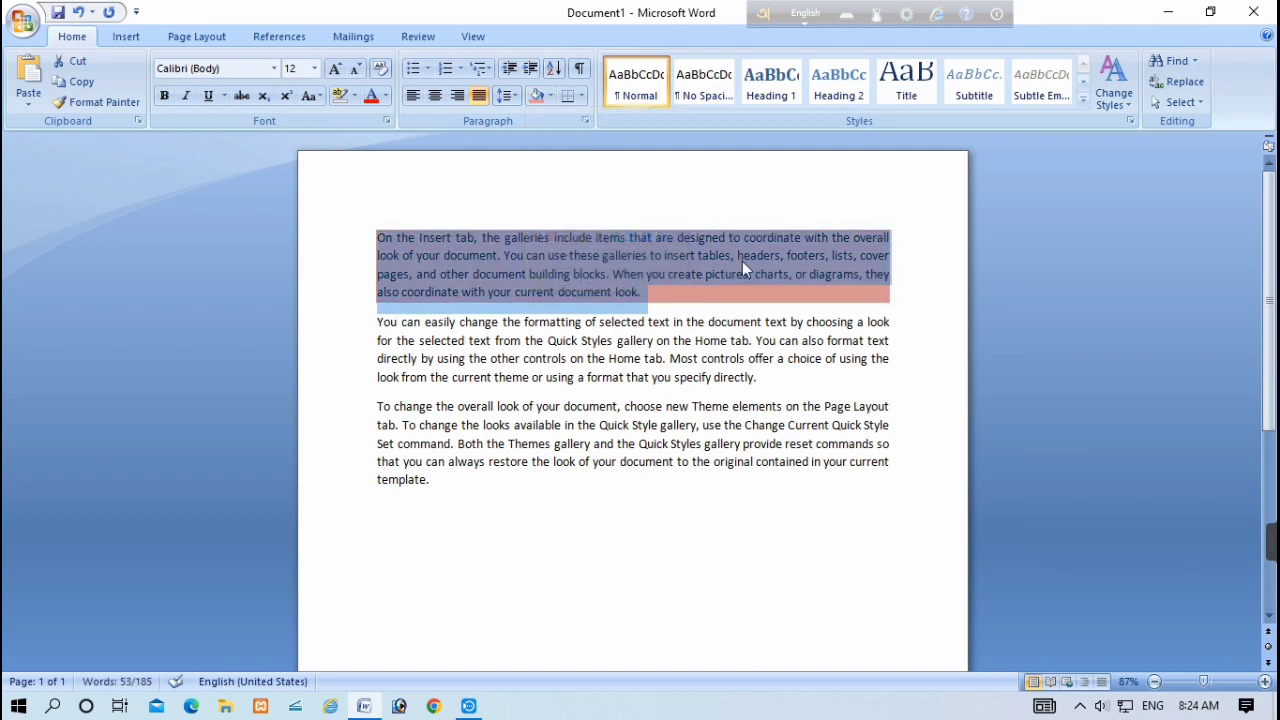
{"action": "left_click", "coordinate": [717, 283]}
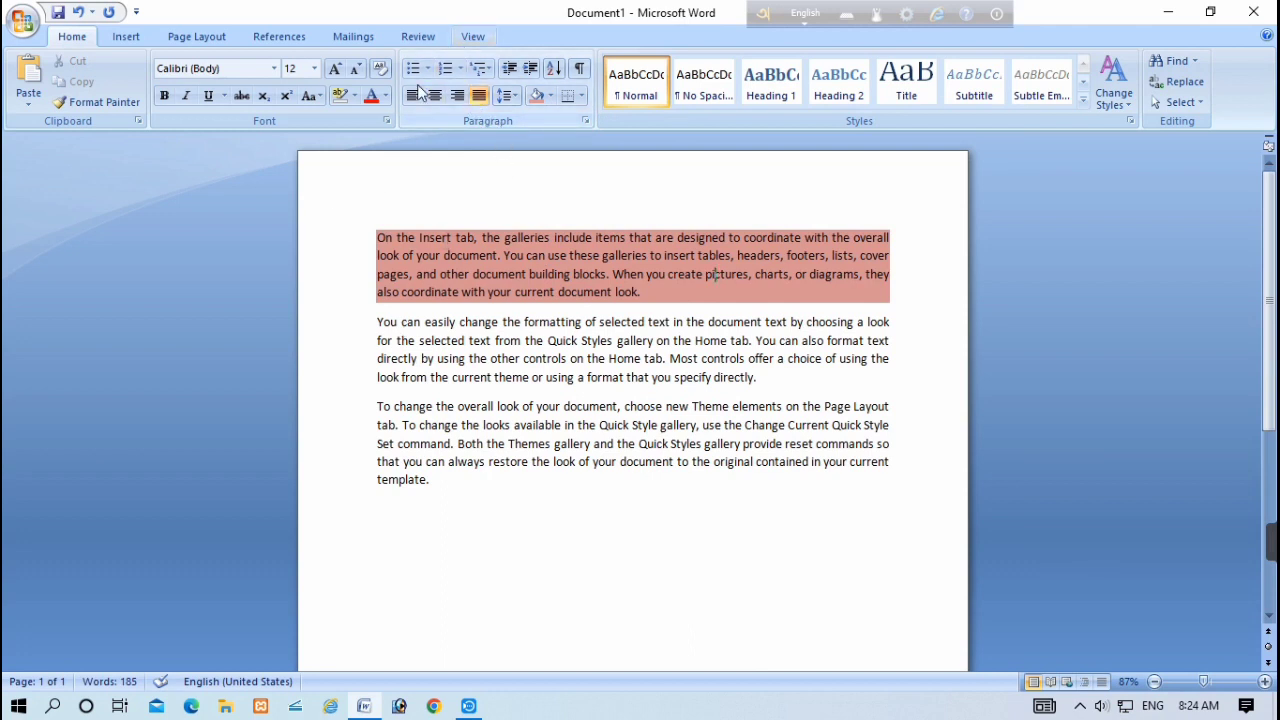
{"action": "left_click_drag", "start_coordinate": [343, 246], "coordinate": [354, 306]}
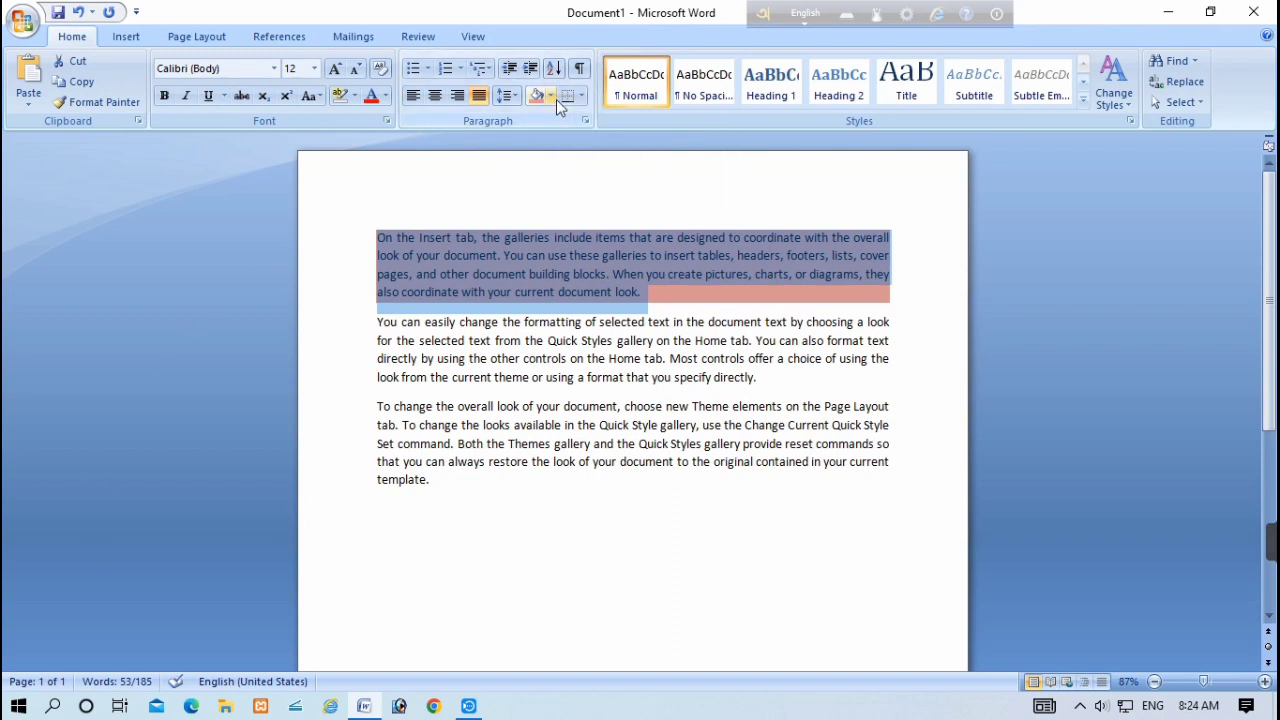
{"action": "left_click", "coordinate": [550, 96]}
{"action": "left_click", "coordinate": [558, 255]}
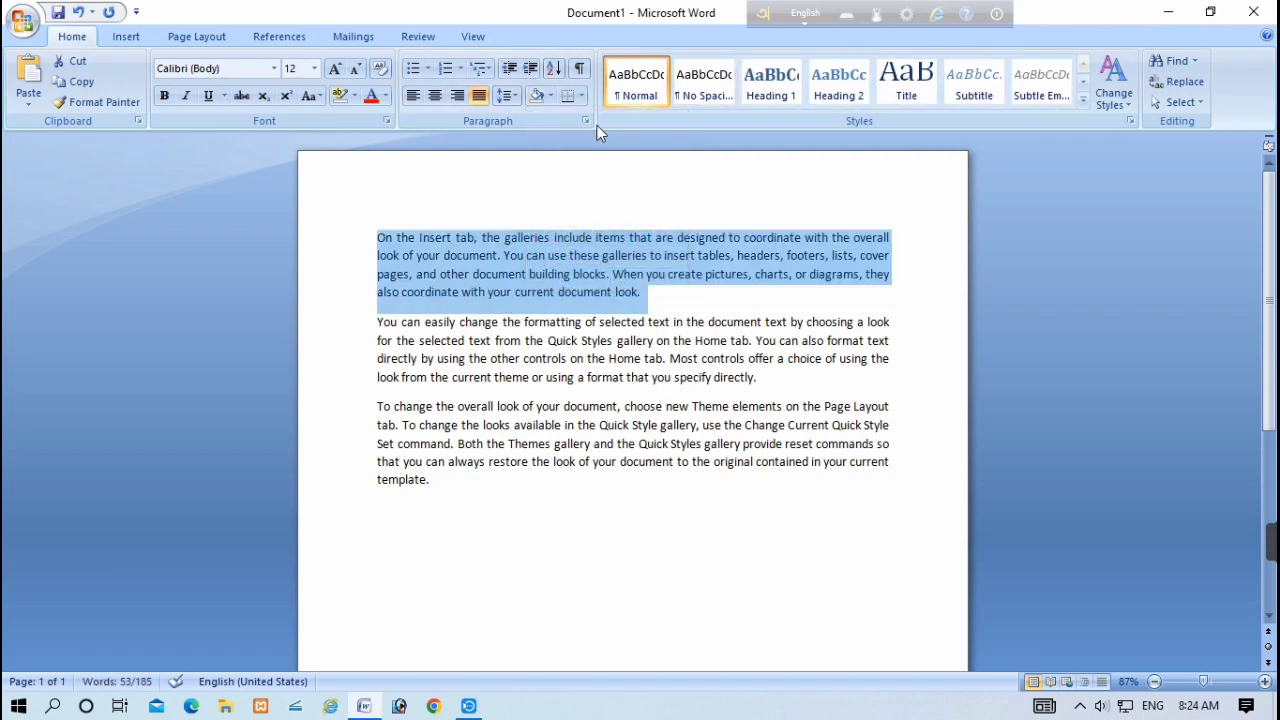
{"action": "left_click", "coordinate": [536, 237]}
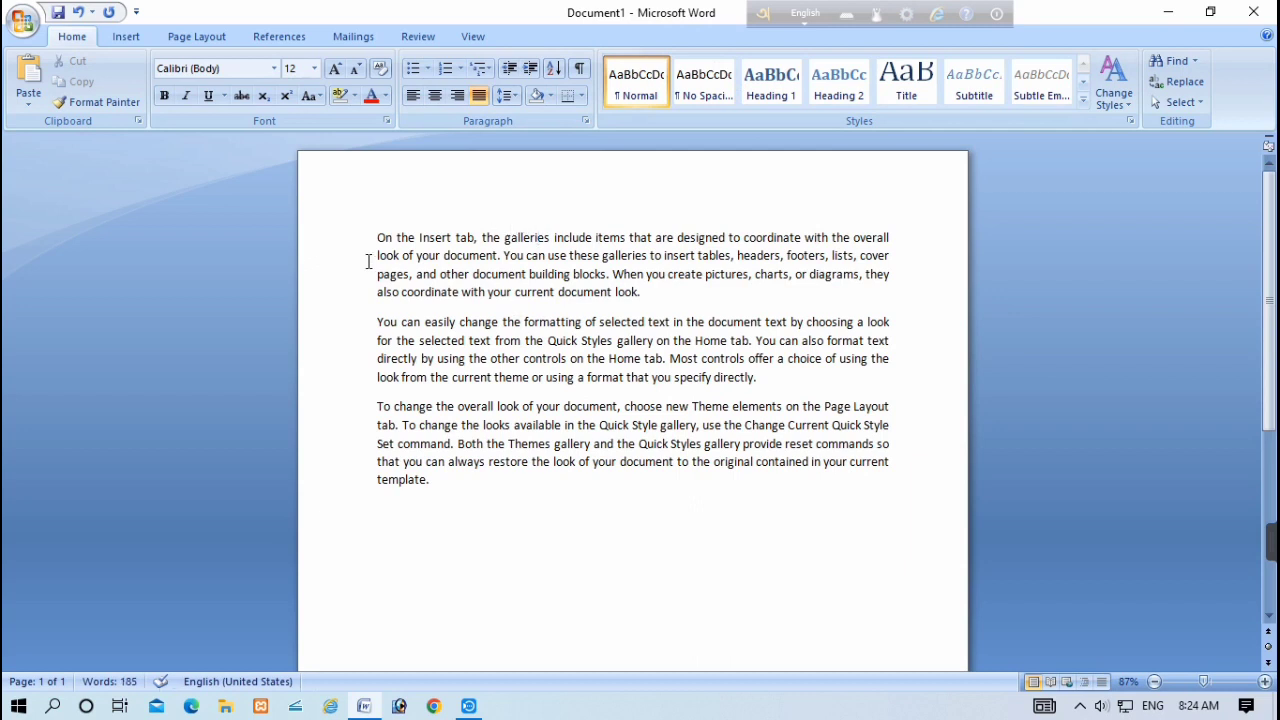
- Put an outside box border around the first line of the opening paragraph
{"action": "mouse_move", "coordinate": [377, 237]}
{"action": "left_mouse_down"}
{"action": "mouse_move", "coordinate": [655, 237]}
{"action": "mouse_move", "coordinate": [938, 191]}
{"action": "left_mouse_up"}
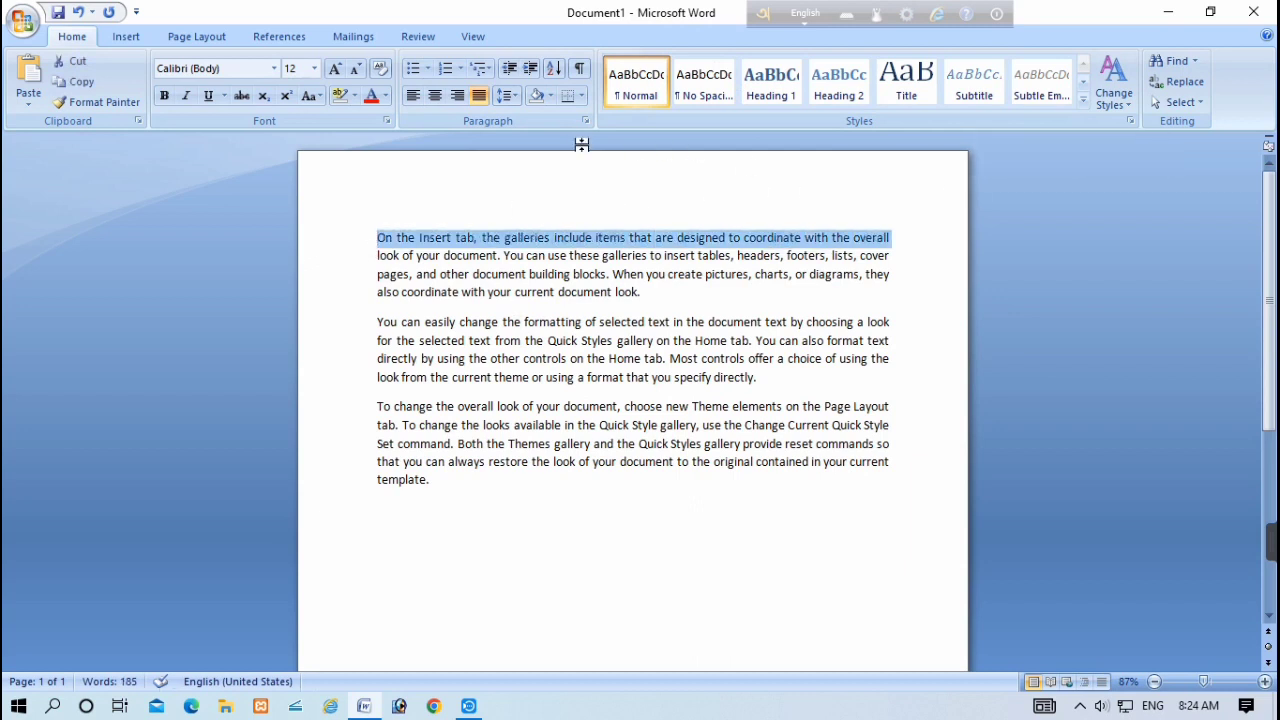
{"action": "left_click", "coordinate": [583, 95]}
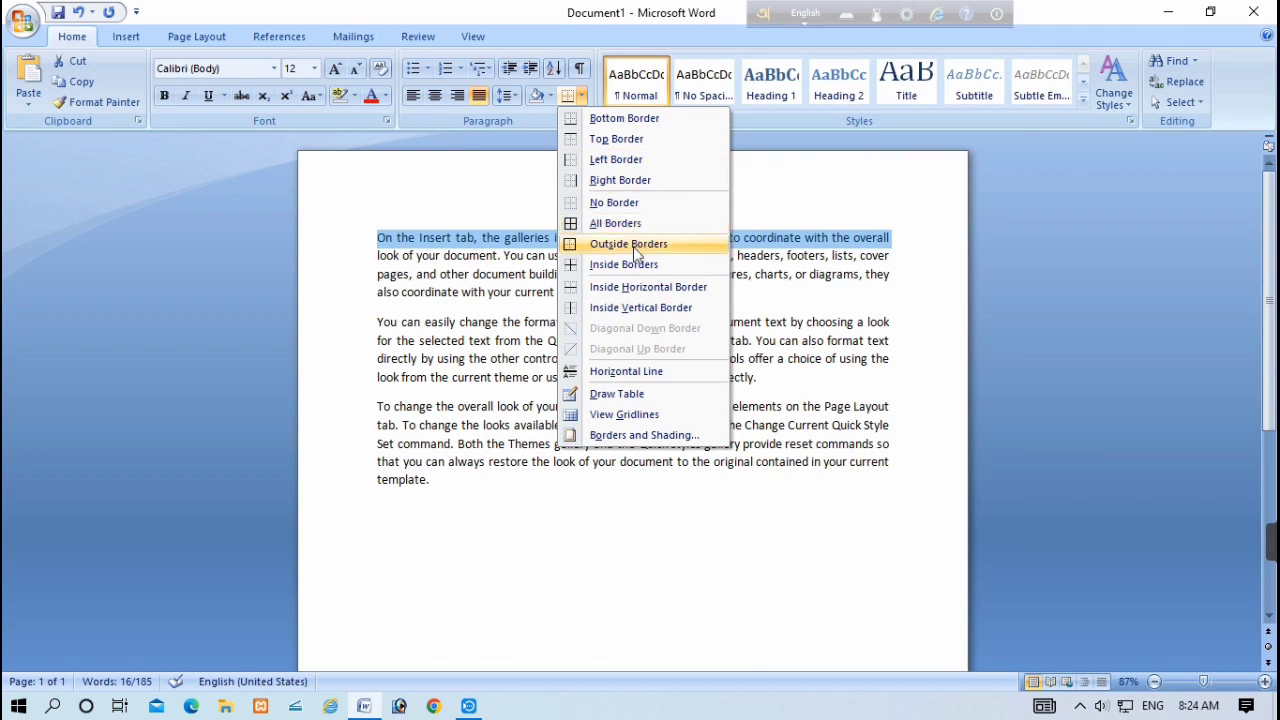
{"action": "left_click", "coordinate": [636, 248]}
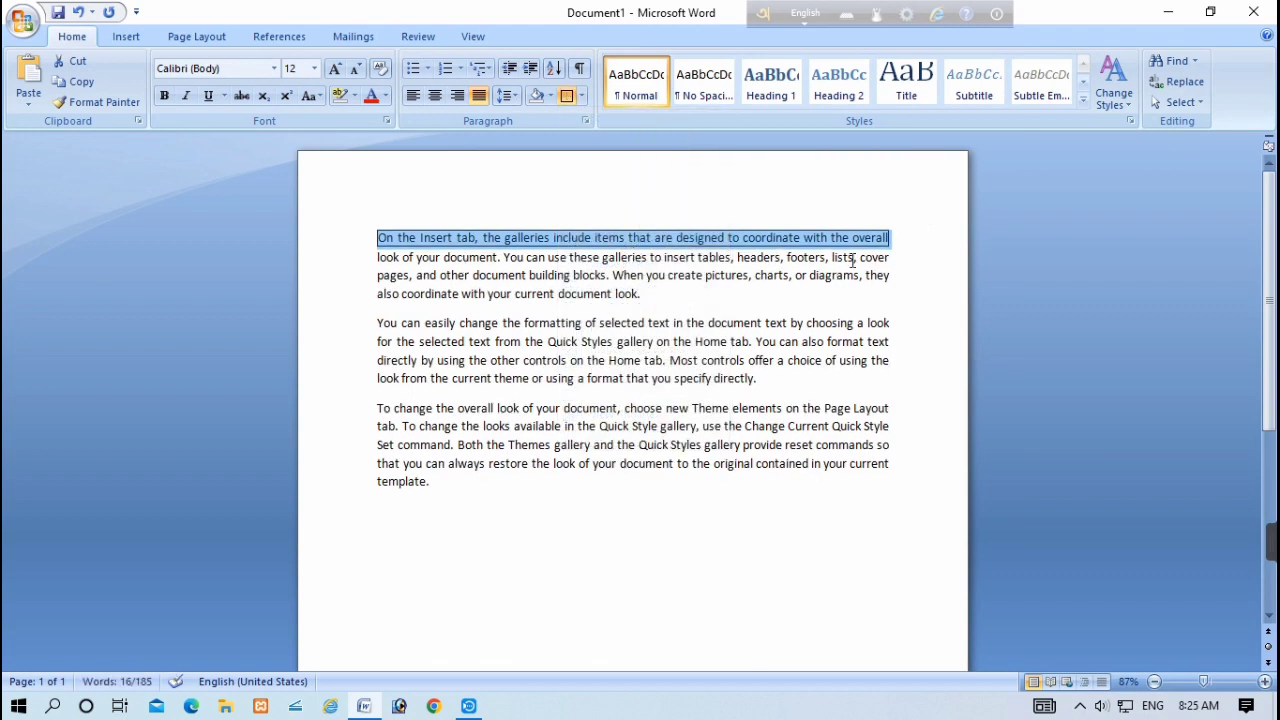
{"action": "left_click", "coordinate": [755, 276]}
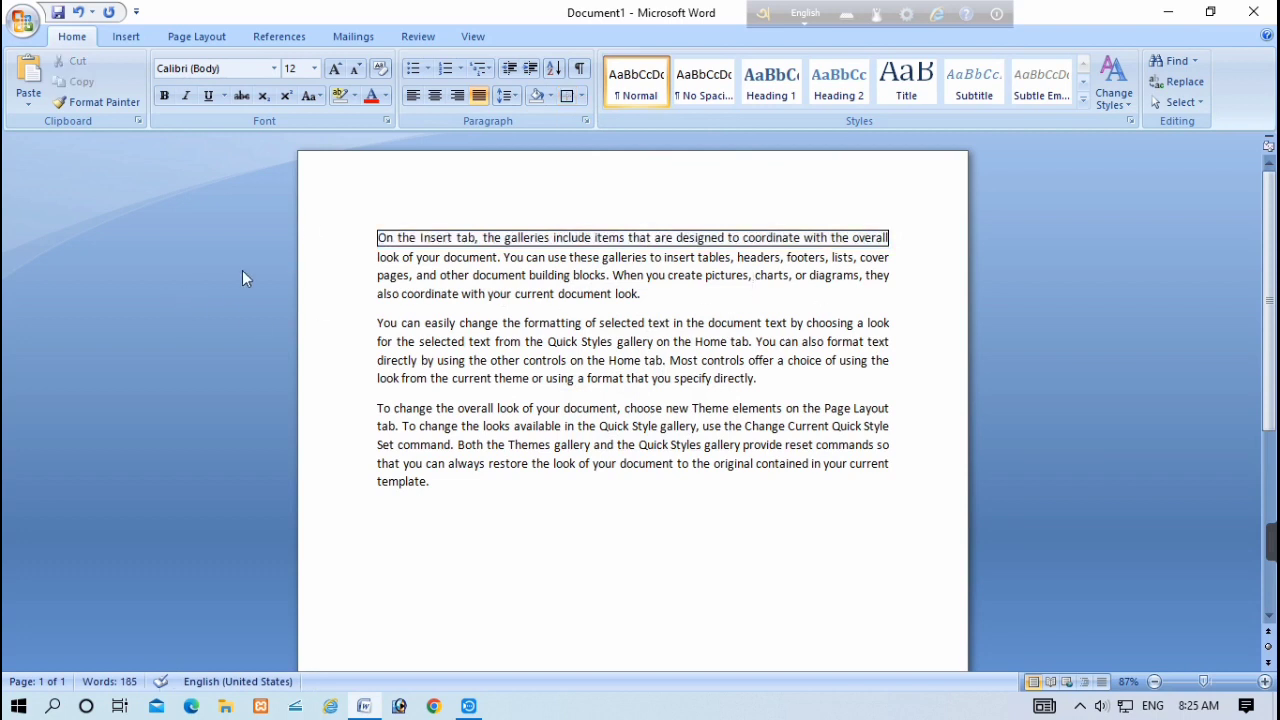
- Border the phrase 'You can easily change', then remove it with No Border
{"action": "left_click_drag", "start_coordinate": [376, 323], "coordinate": [473, 323]}
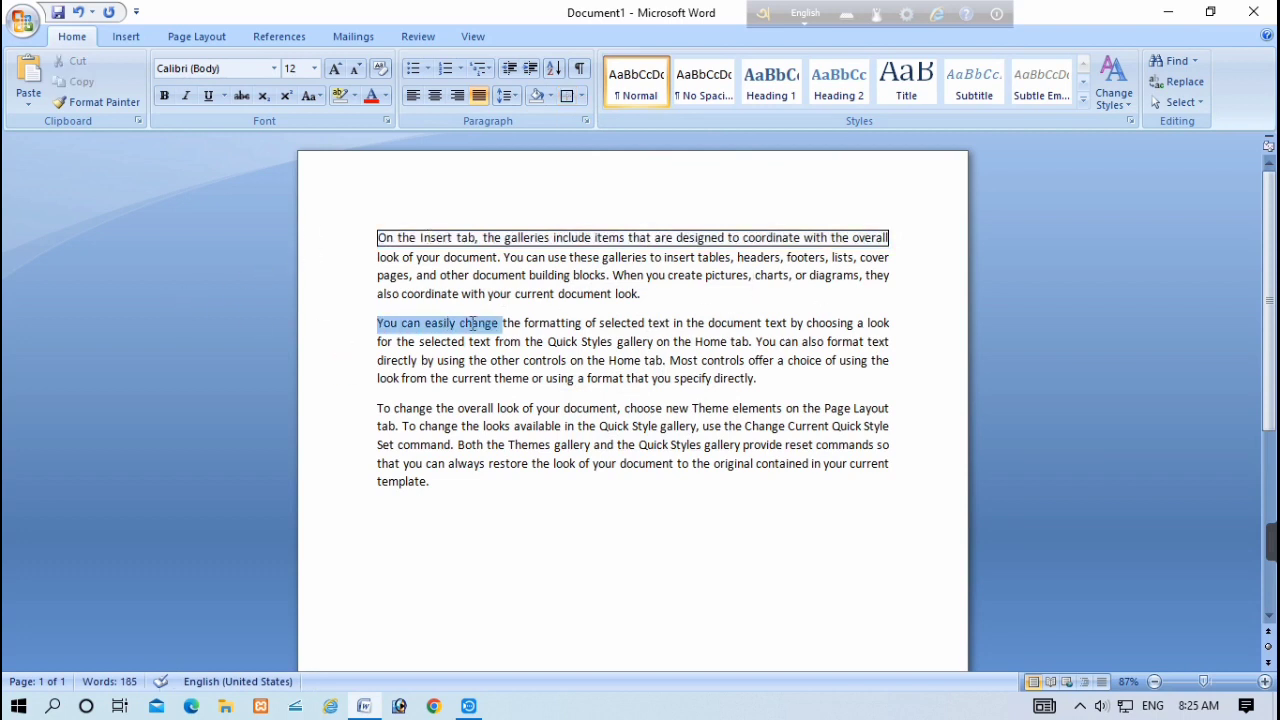
{"action": "left_click", "coordinate": [567, 95]}
{"action": "left_click", "coordinate": [505, 343]}
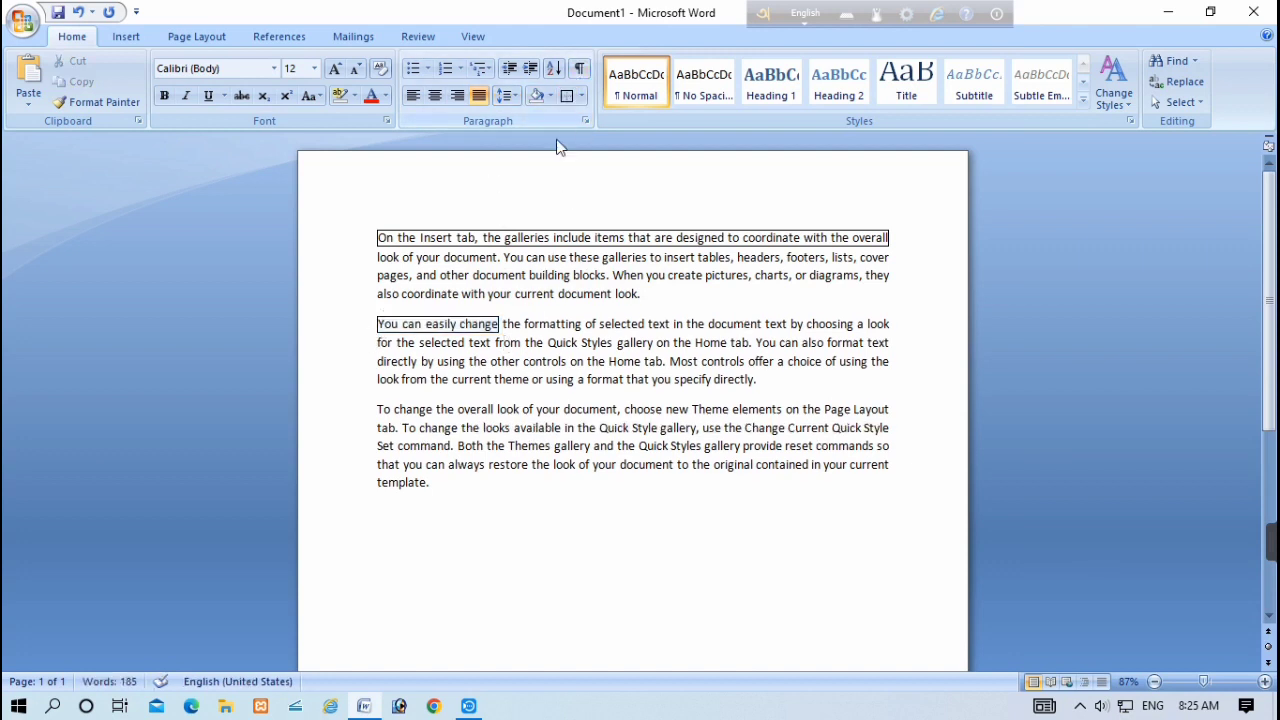
{"action": "left_click_drag", "start_coordinate": [372, 324], "coordinate": [498, 325]}
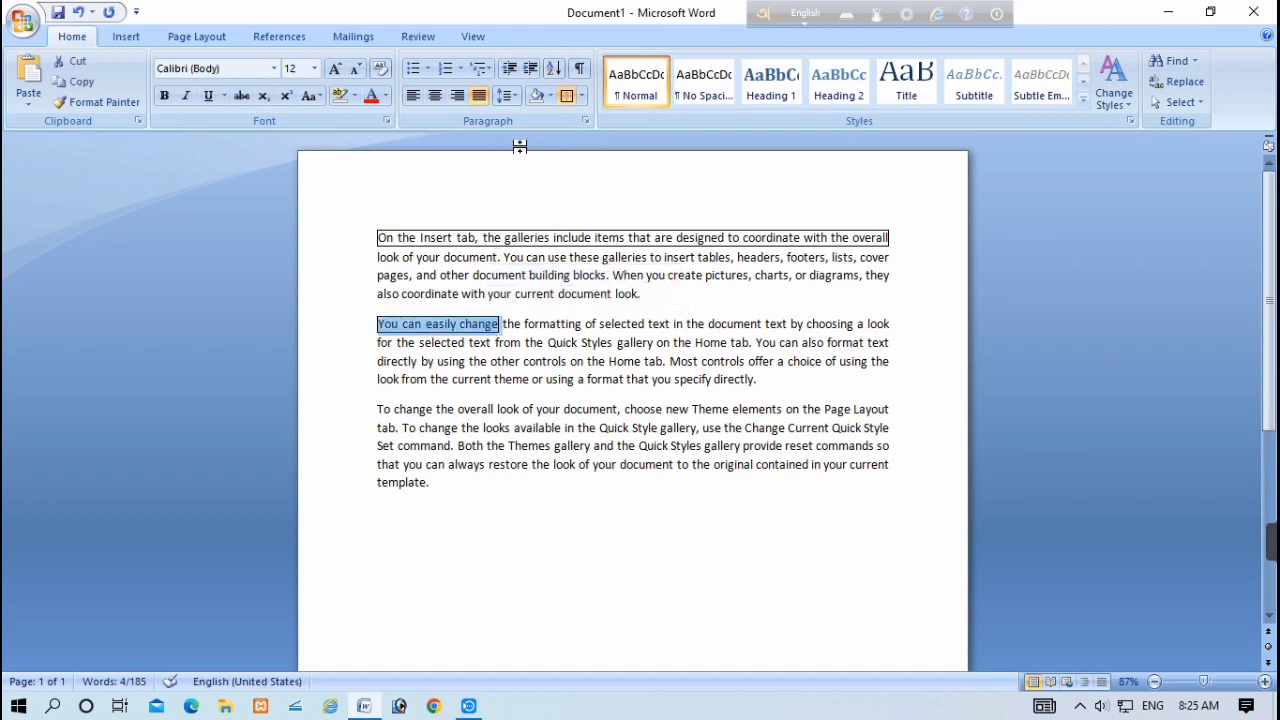
{"action": "left_click", "coordinate": [581, 96]}
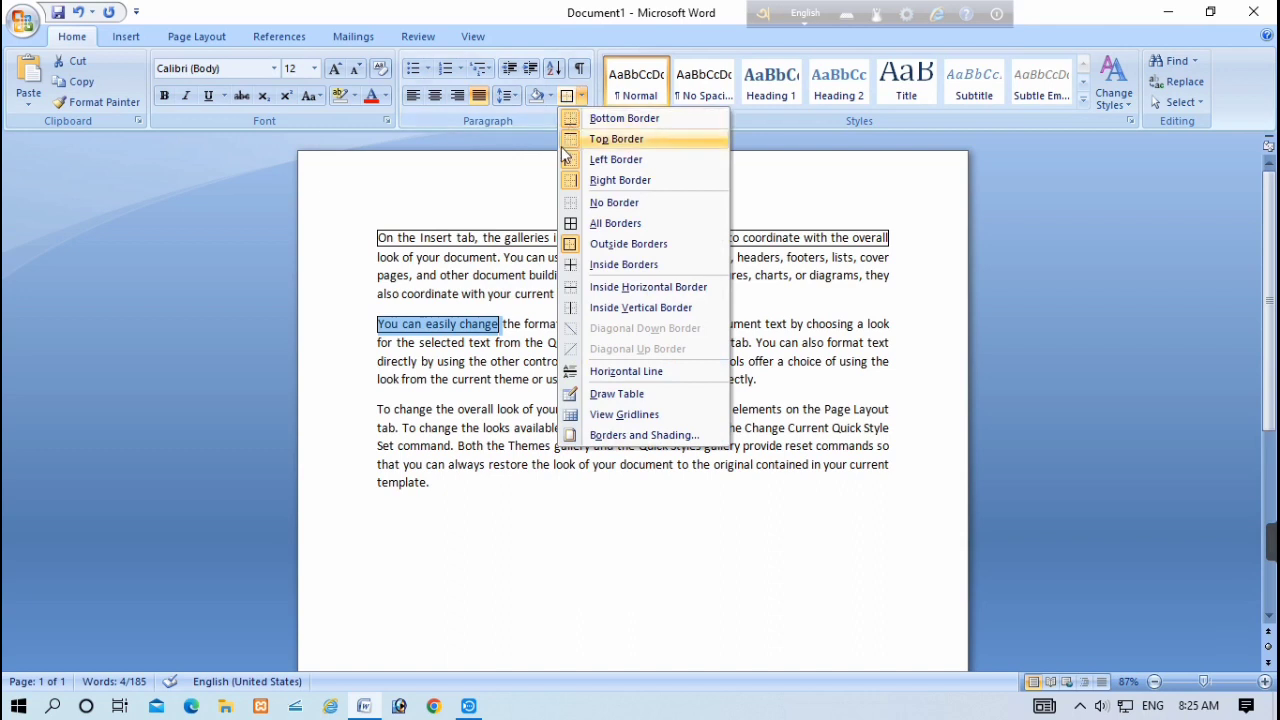
{"action": "left_click", "coordinate": [598, 203]}
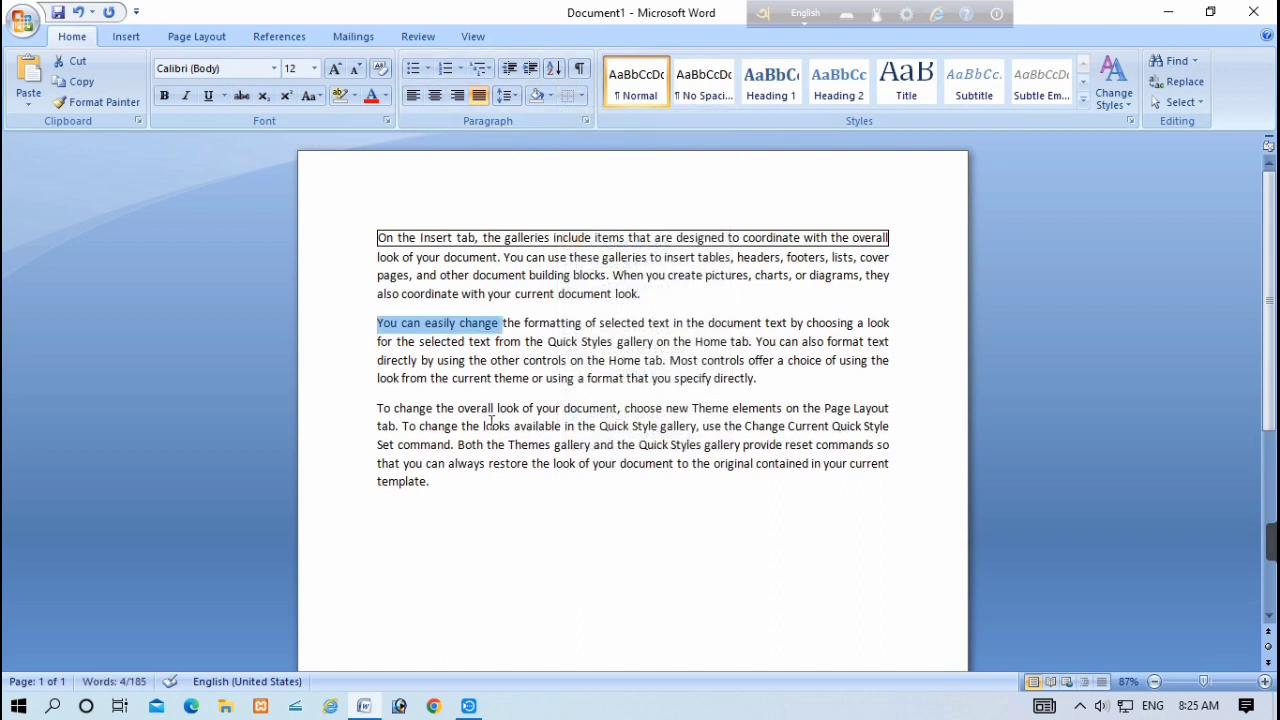